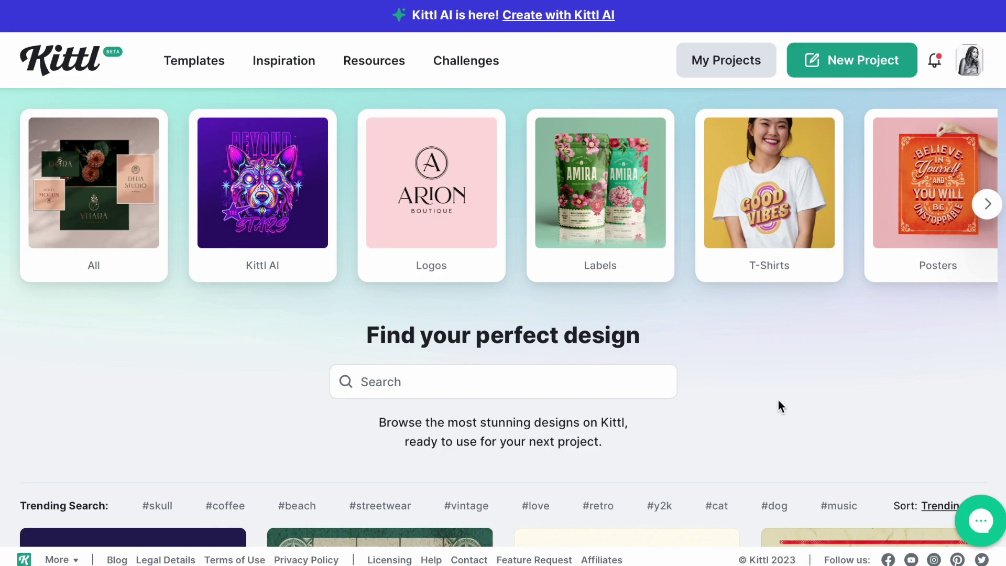
scroll(772, 403, down, 1)
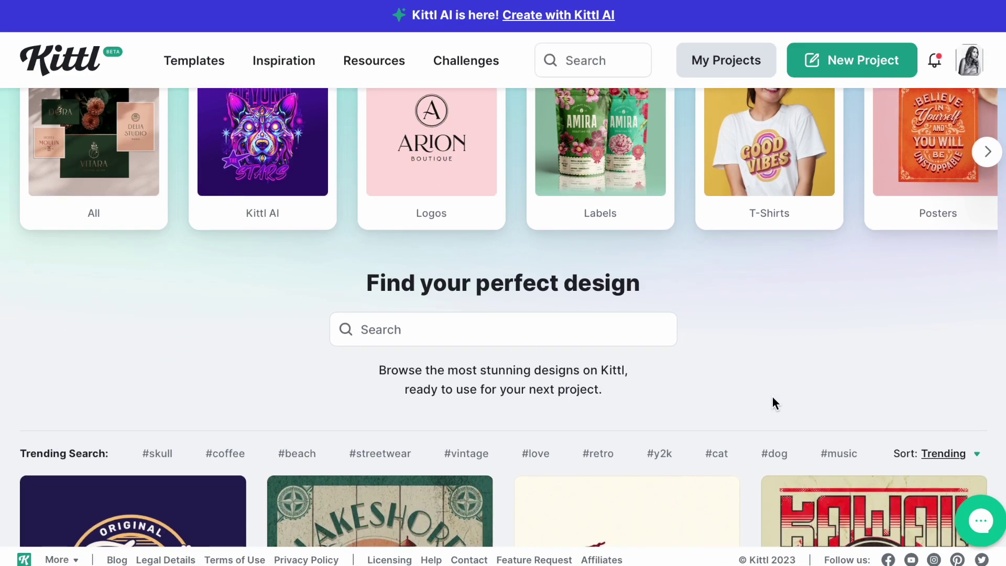
scroll(773, 403, down, 5)
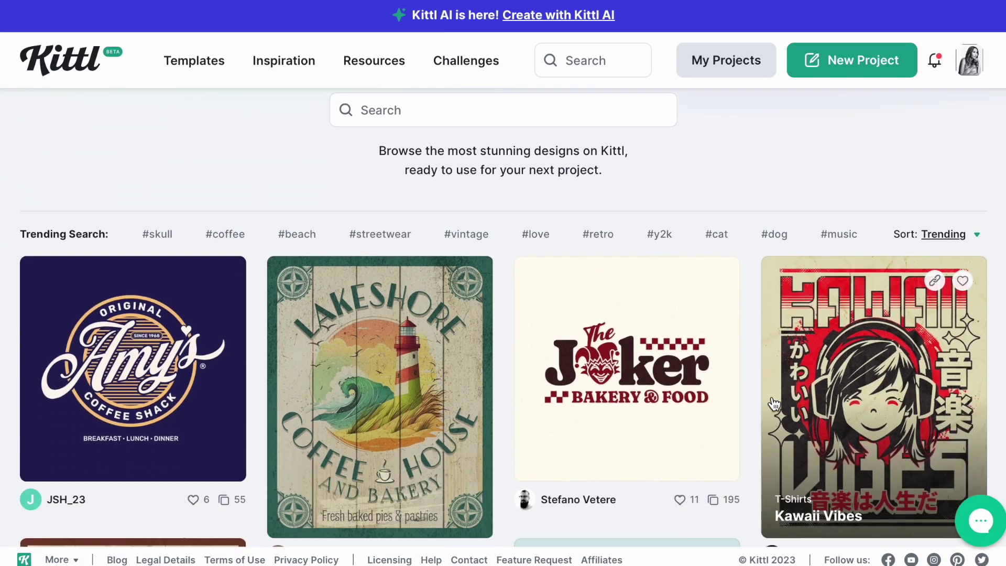
scroll(774, 403, down, 2)
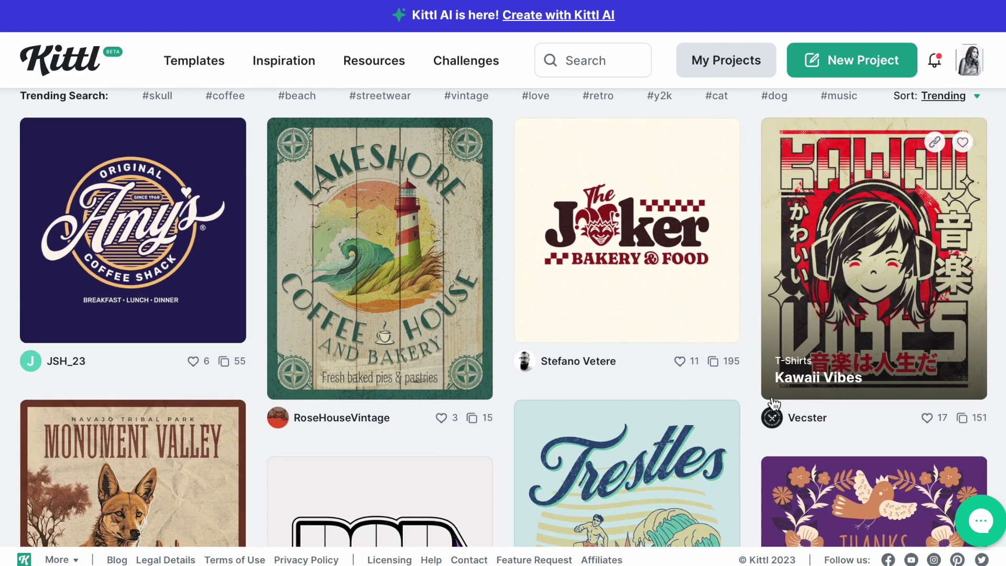
scroll(773, 403, up, 8)
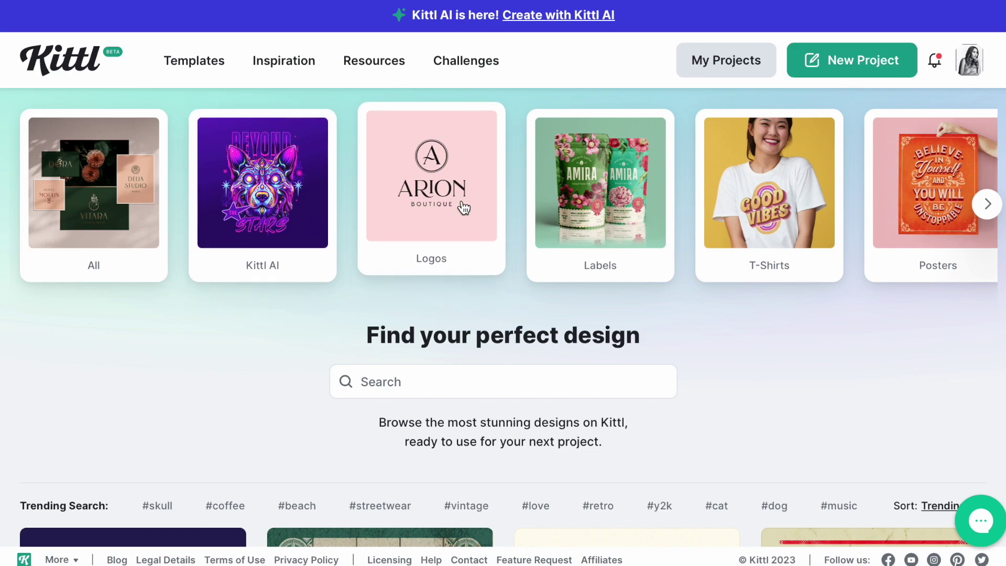
scroll(895, 231, right, 6)
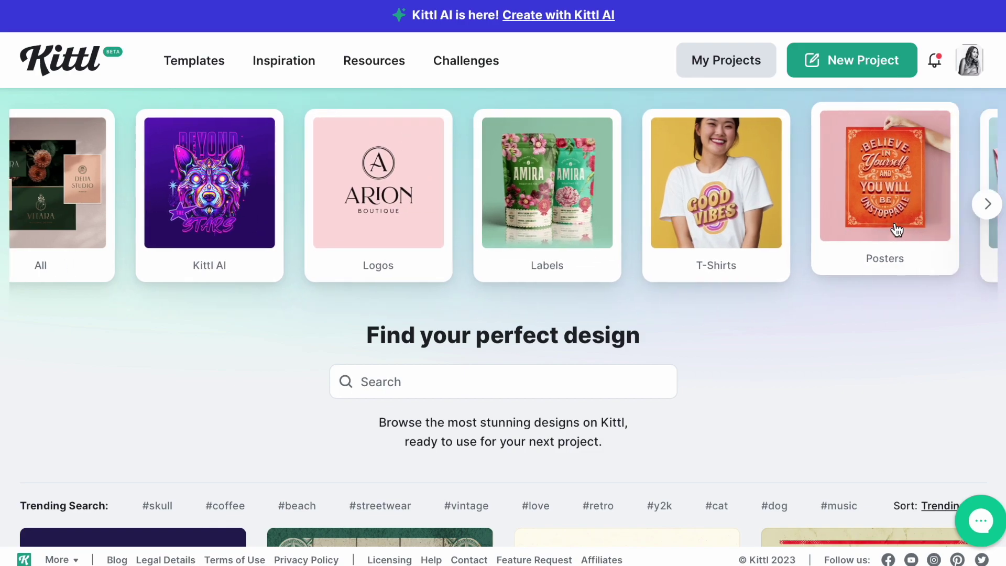
scroll(897, 230, right, 2)
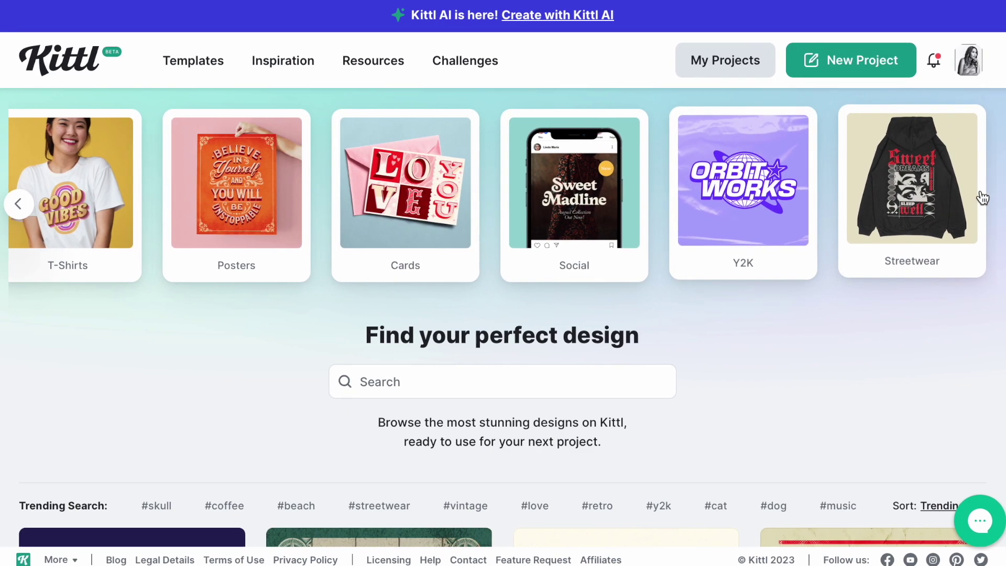
scroll(390, 237, left, 6)
scroll(390, 238, left, 1)
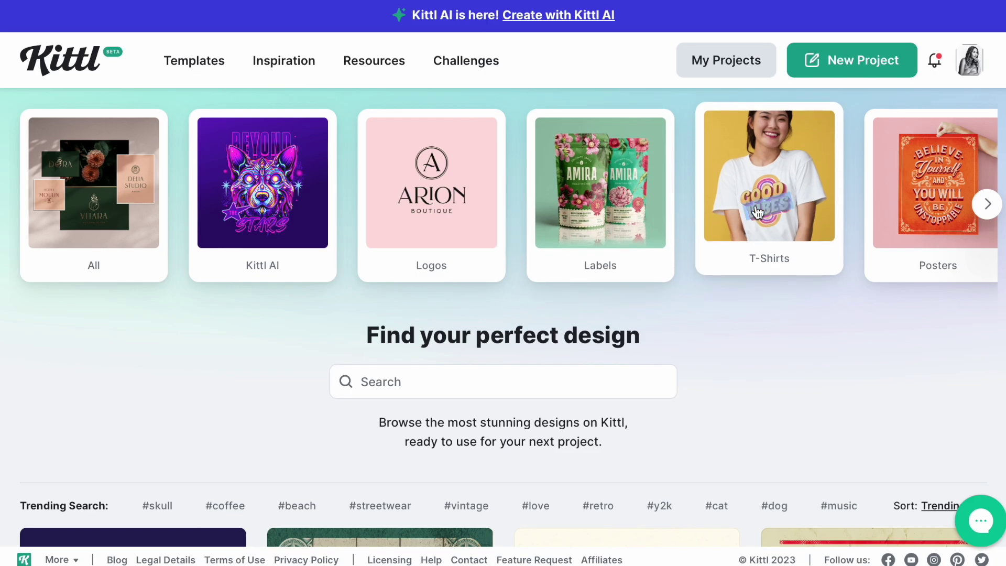
scroll(702, 393, down, 10)
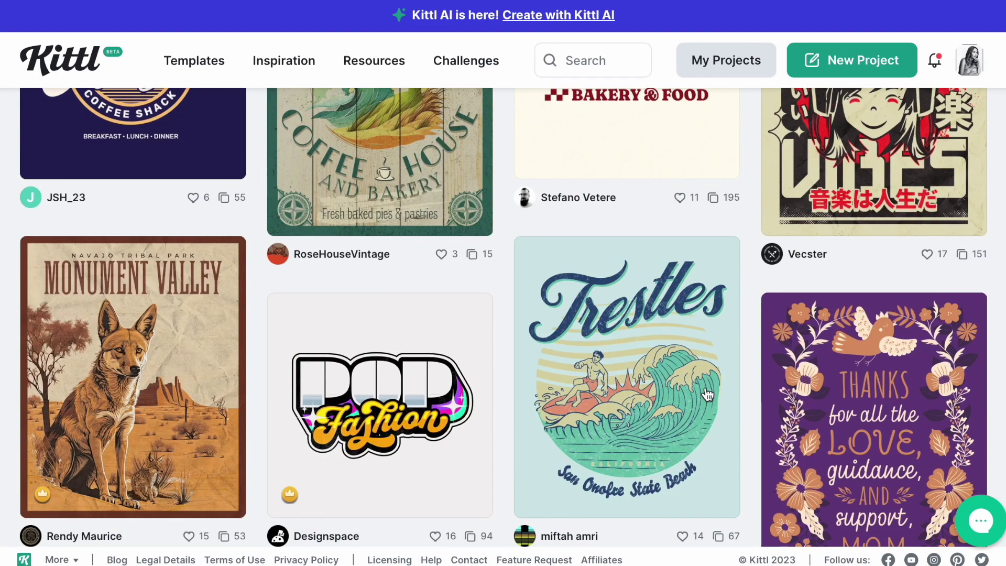
scroll(707, 394, down, 12)
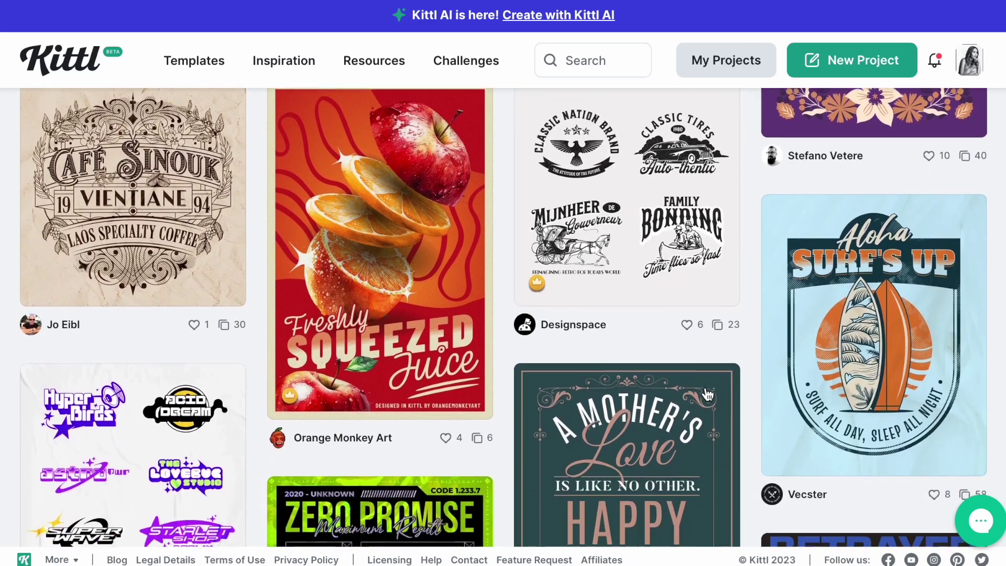
scroll(707, 394, down, 16)
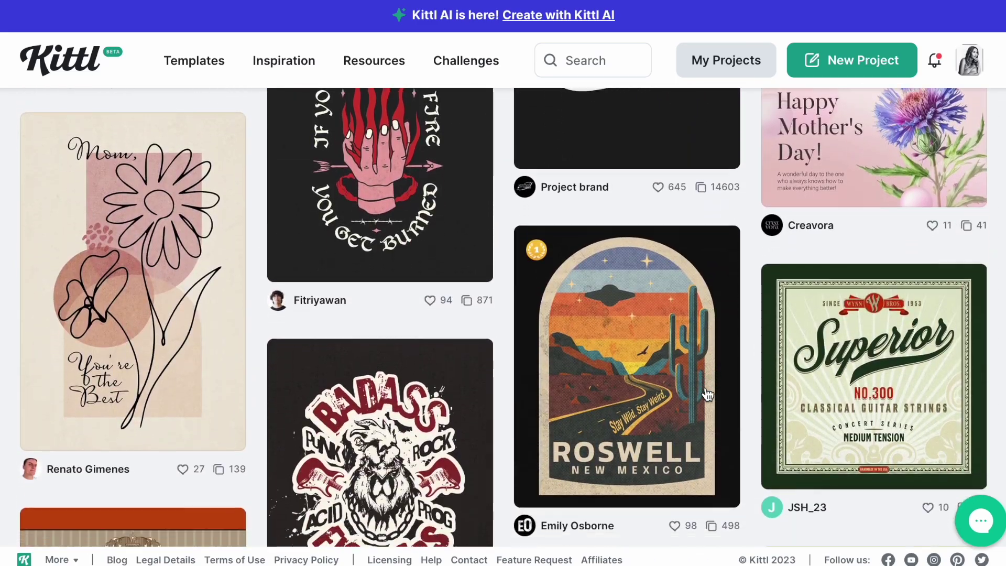
scroll(707, 394, up, 11)
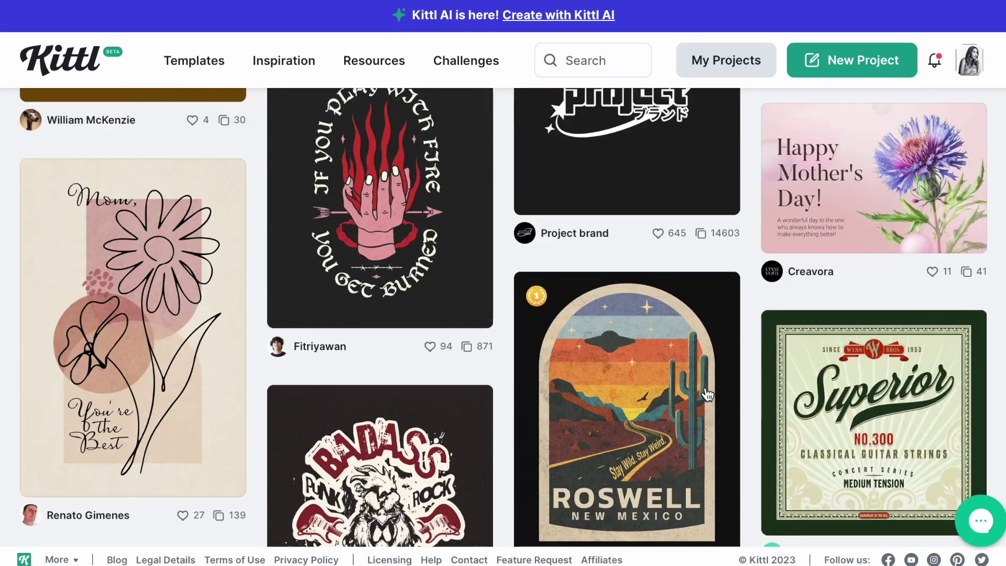
scroll(707, 394, down, 1)
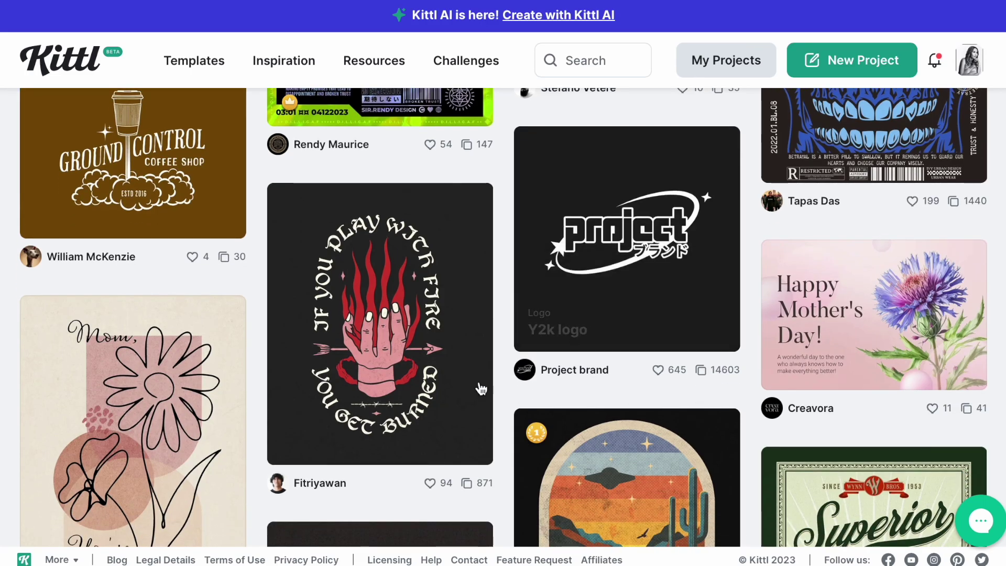
click(393, 310)
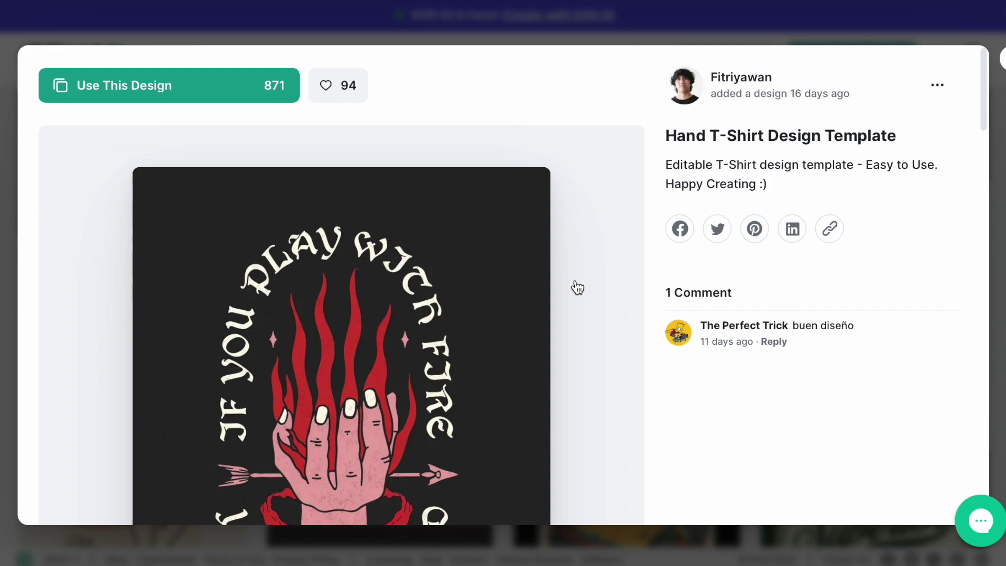
scroll(543, 301, down, 4)
scroll(544, 299, up, 4)
key(Escape)
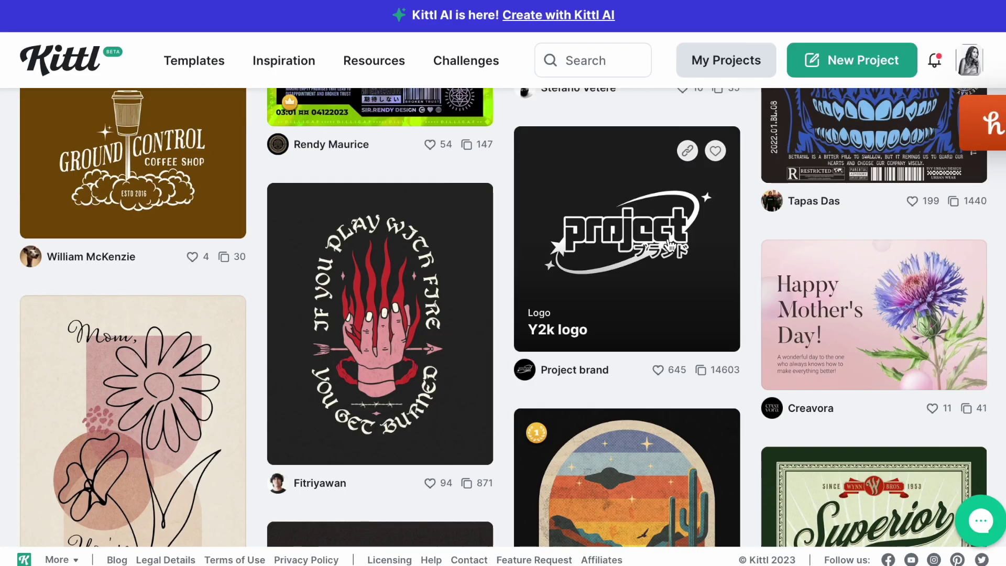
scroll(667, 247, up, 10)
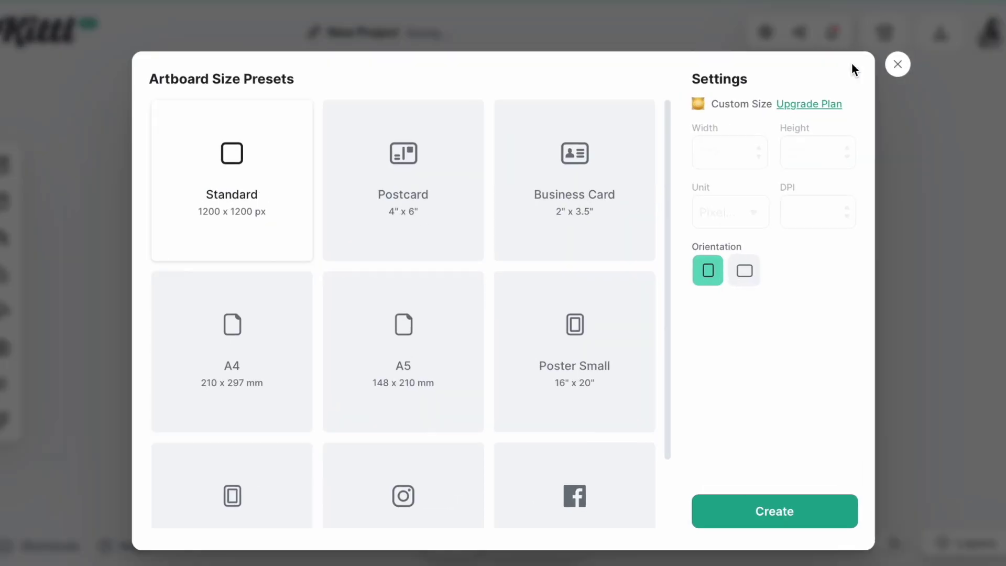
- Create a new project from the portrait Poster Small 16" x 20" preset
scroll(447, 312, down, 2)
scroll(447, 313, up, 2)
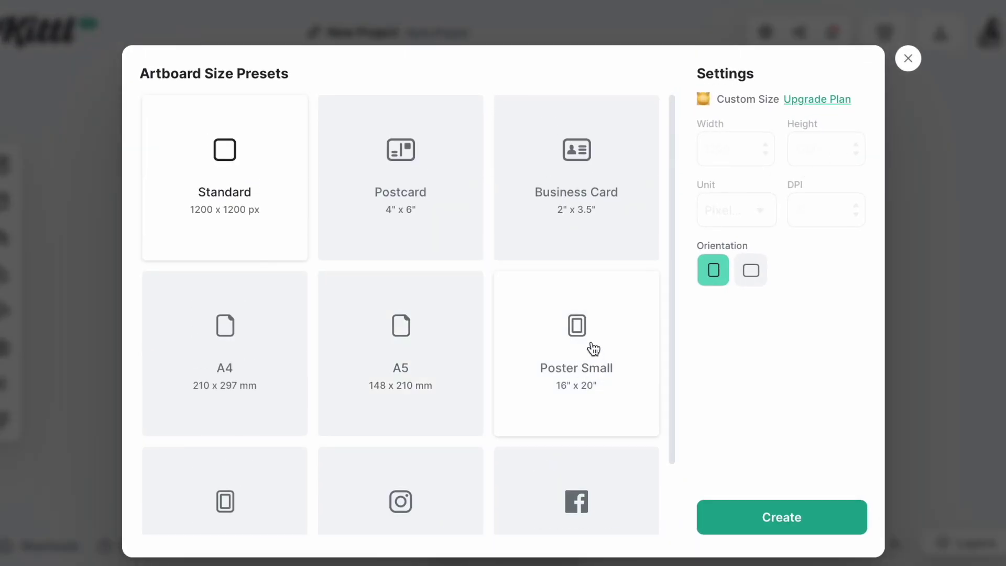
click(593, 349)
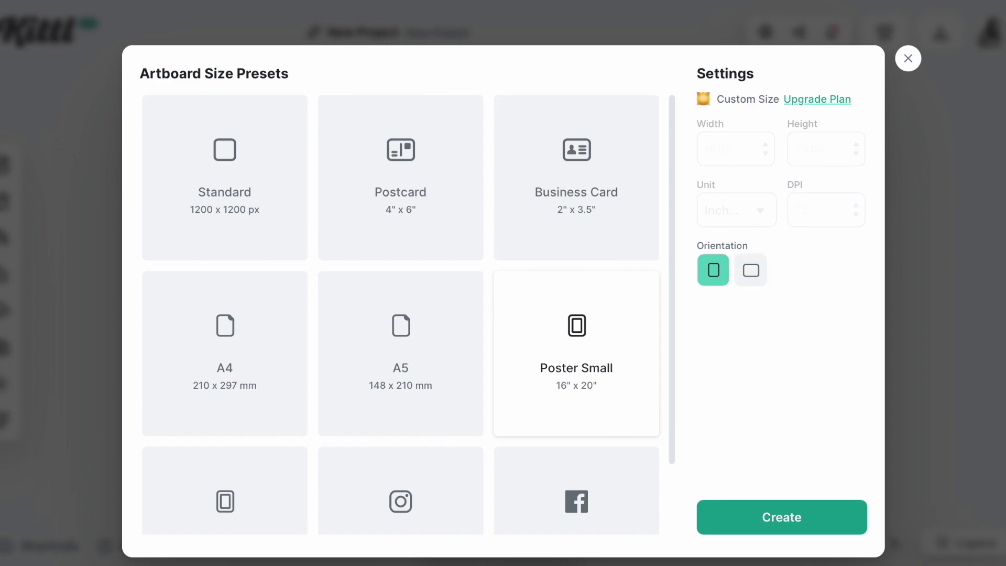
click(765, 519)
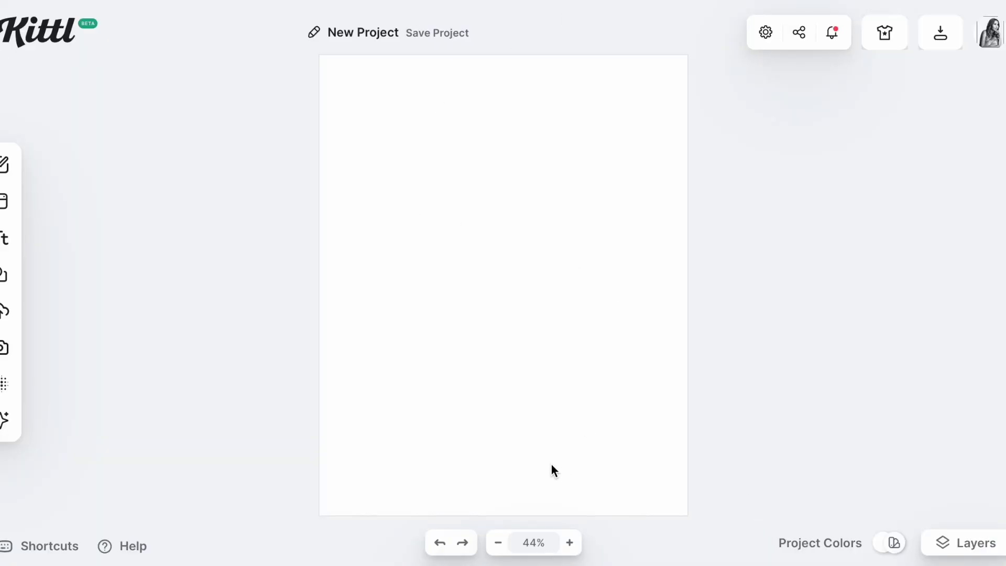
- Open the Kittl AI generator and browse its image, clipart, vector and pattern styles
mouse_move(21, 383)
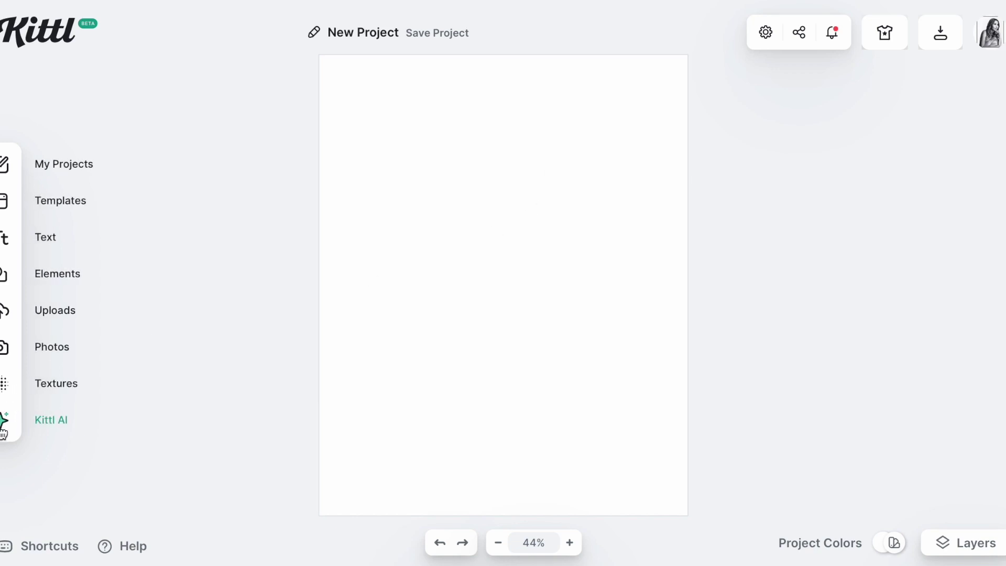
click(22, 430)
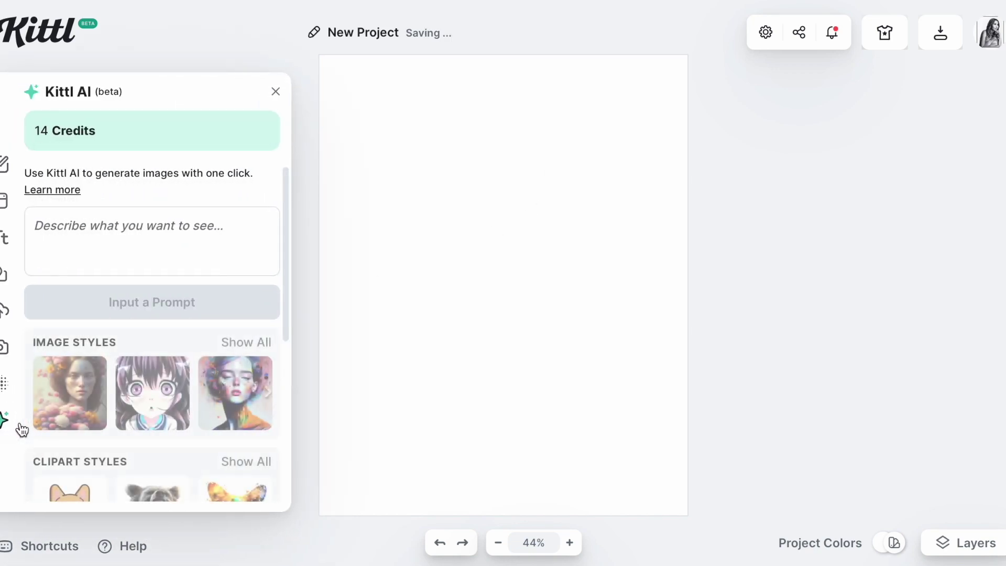
scroll(141, 403, down, 5)
scroll(142, 403, up, 5)
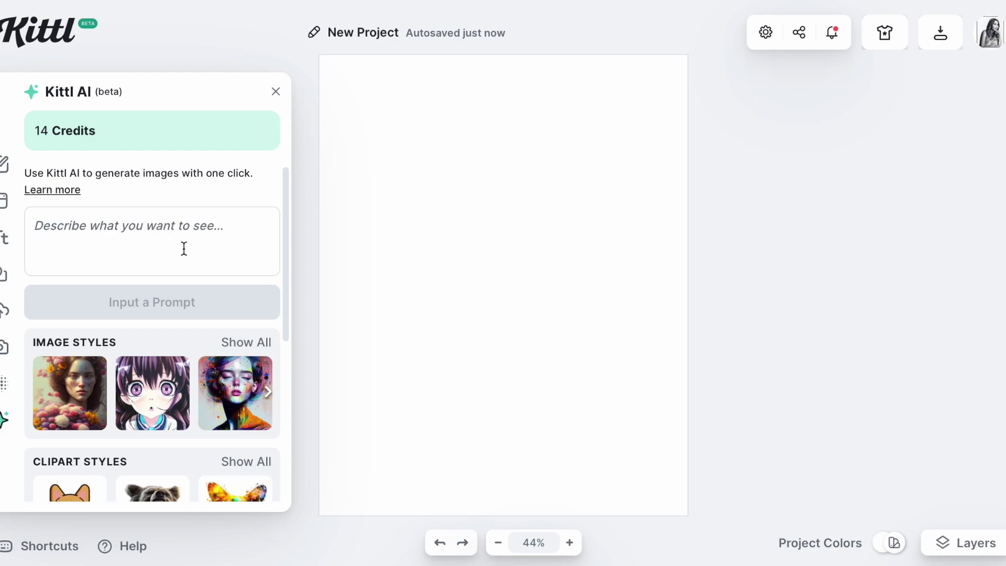
scroll(184, 248, down, 1)
scroll(184, 254, down, 6)
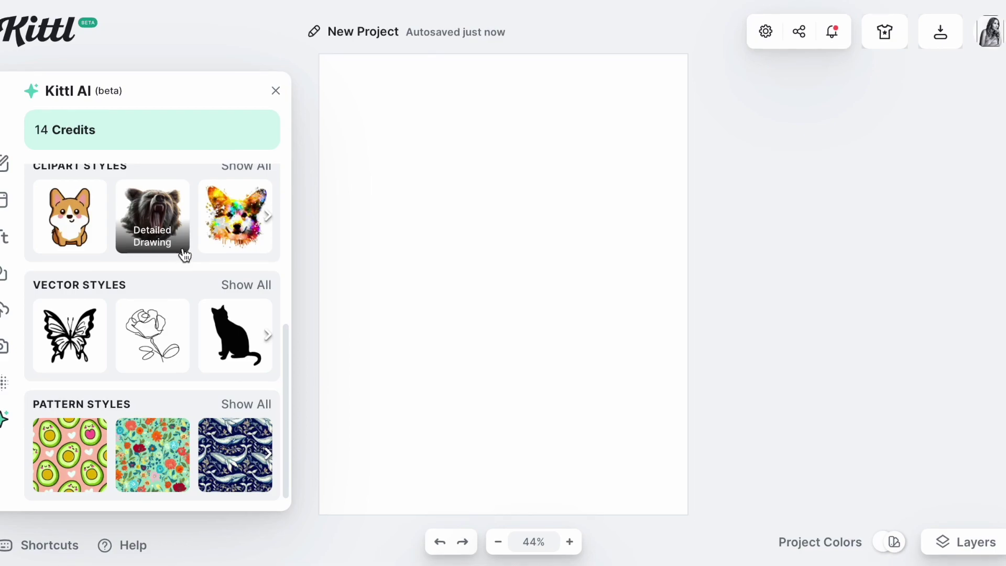
scroll(184, 253, up, 6)
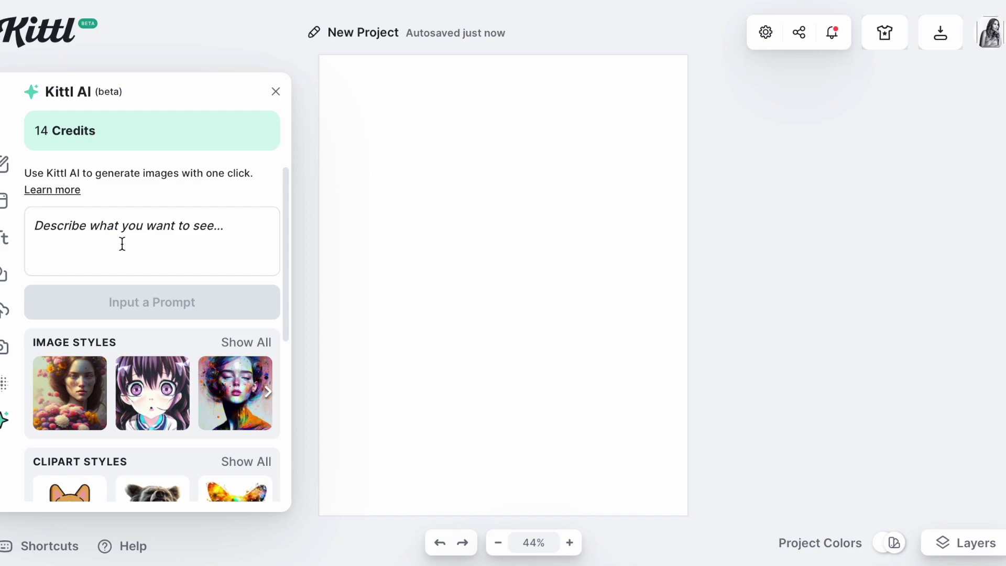
- Enter the prompt 'a lot of kissy kawaii lips' and expand the image style options
text(a lot of kissy kawaii lips)
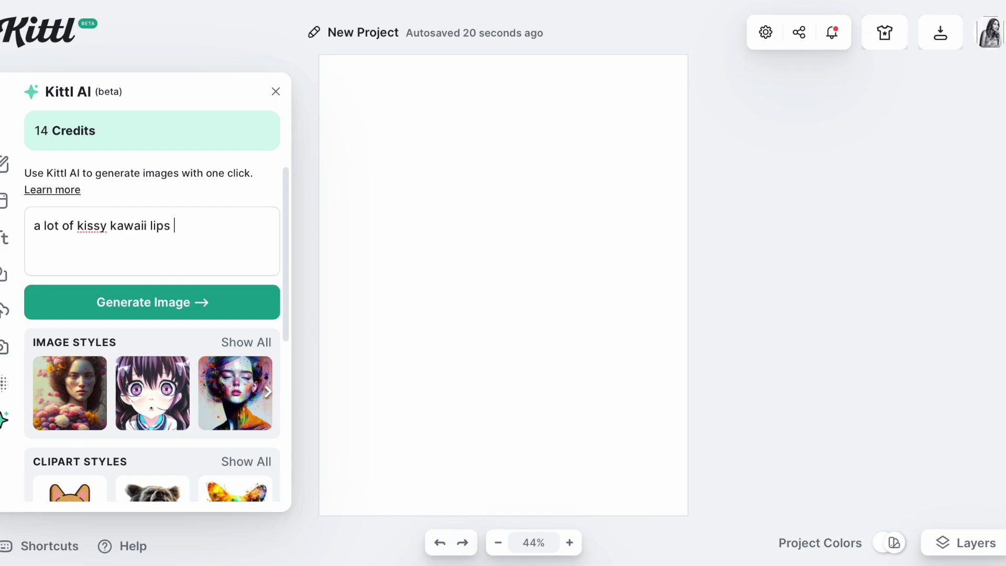
scroll(160, 321, down, 2)
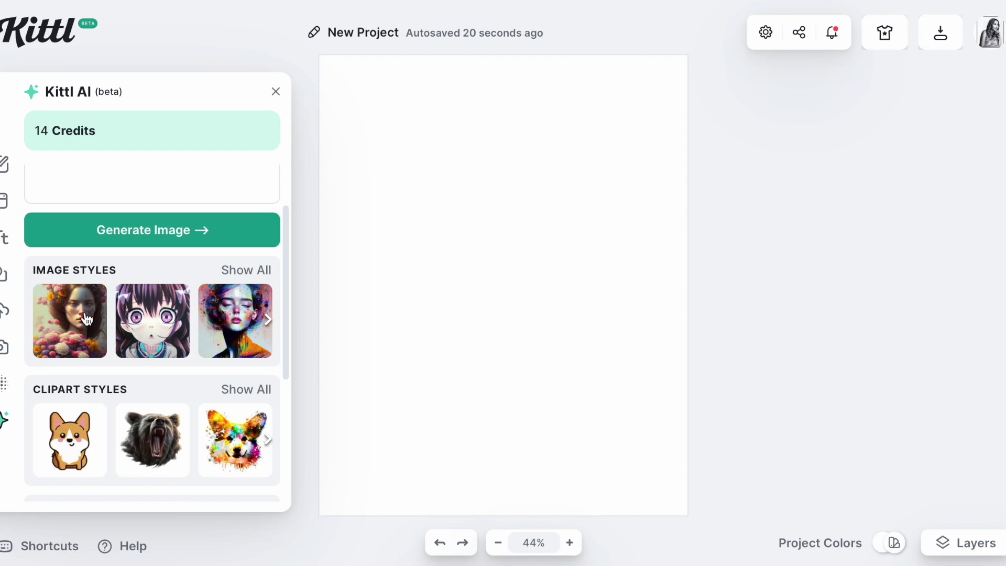
click(268, 318)
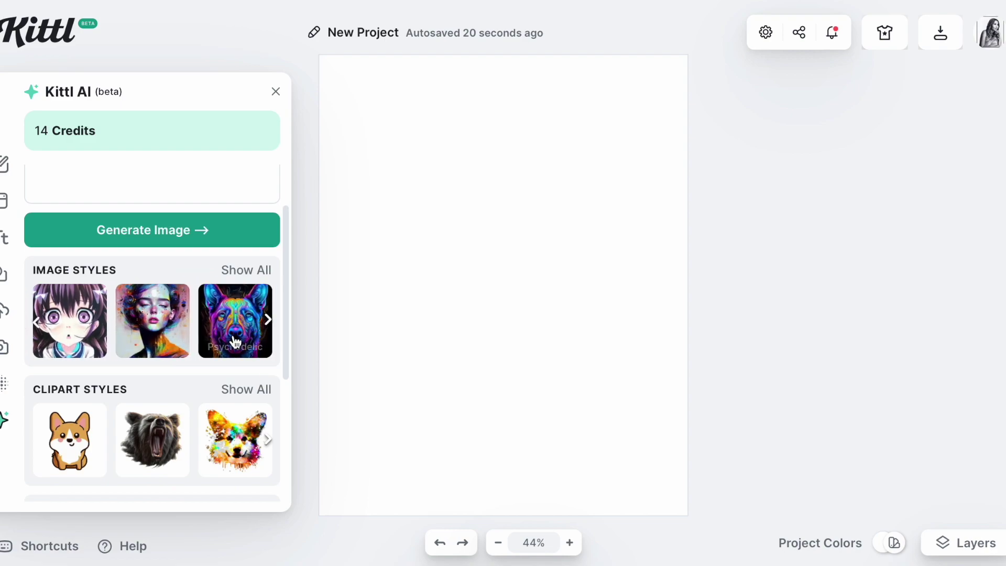
scroll(234, 341, down, 1)
scroll(74, 293, down, 1)
scroll(73, 293, left, 1)
scroll(80, 291, down, 1)
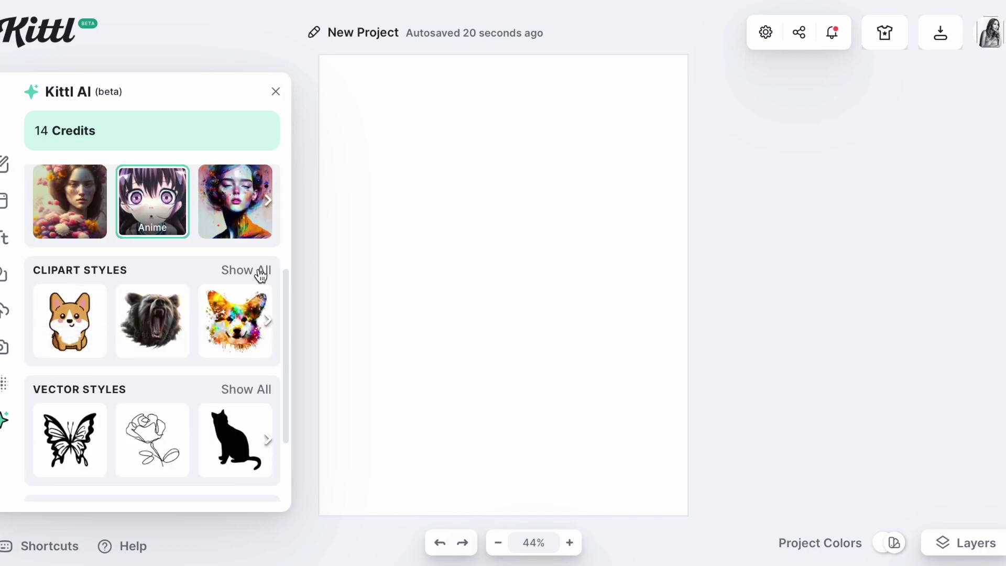
- Expand the clipart style options, then scroll back up to the prompt
click(268, 327)
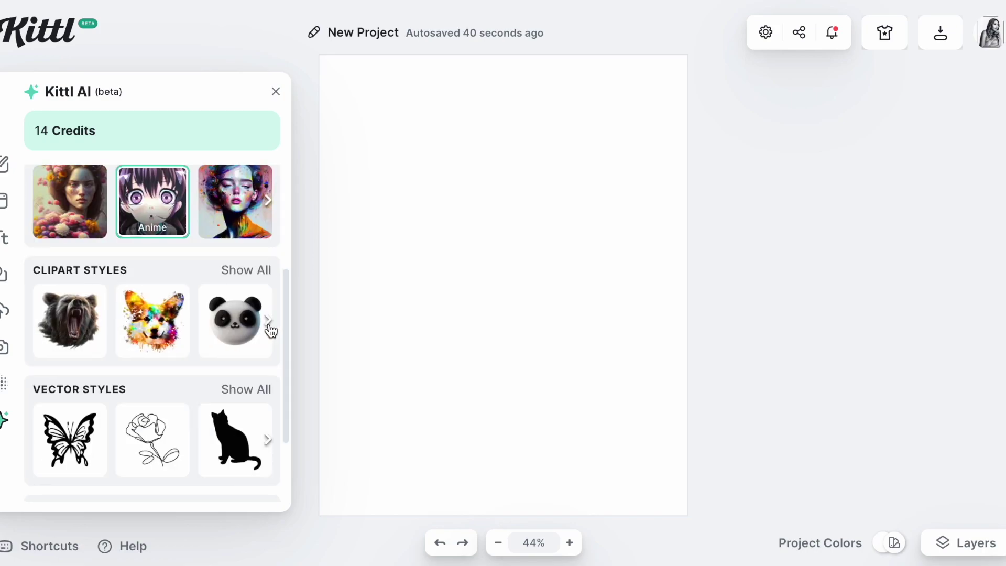
click(269, 329)
click(270, 328)
click(269, 329)
click(269, 329)
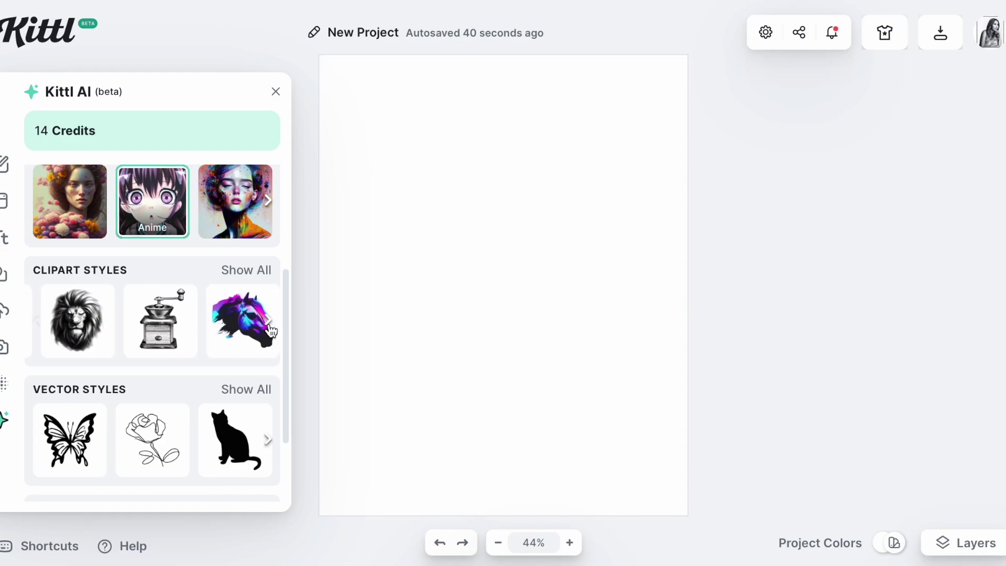
click(269, 329)
scroll(270, 328, down, 2)
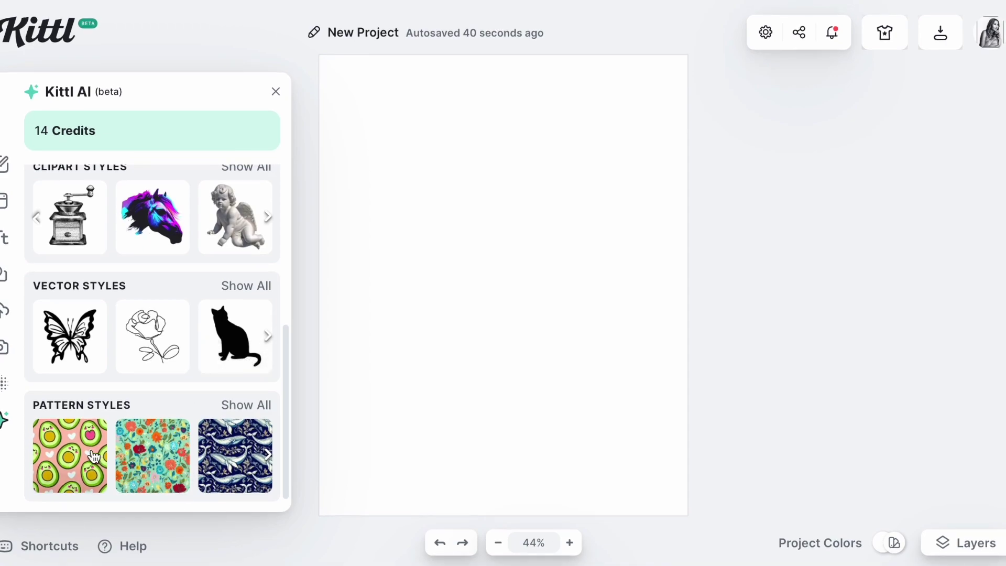
scroll(160, 340, up, 5)
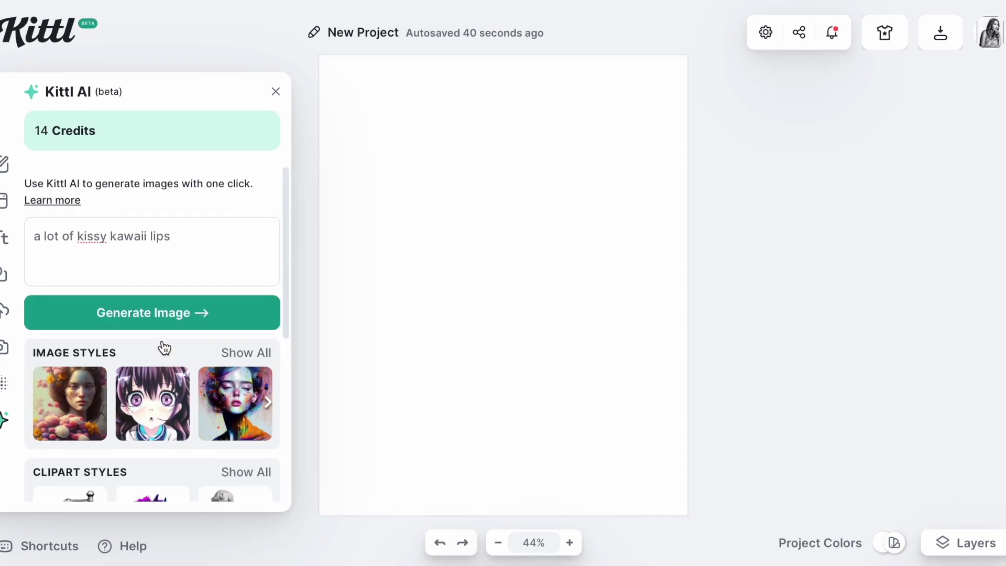
- Generate the kissy-lips image and enlarge it across the page
click(162, 305)
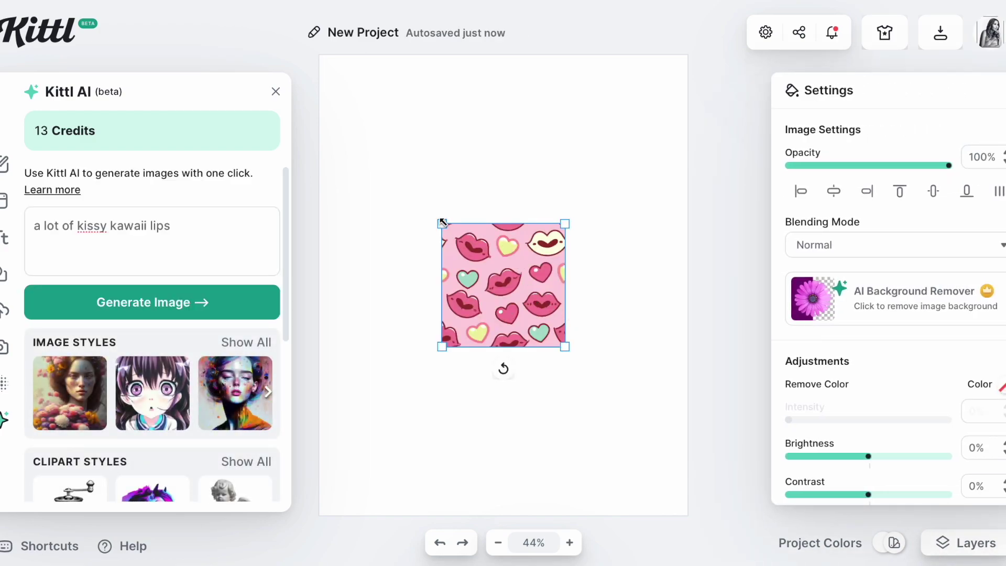
drag(442, 225, 338, 120)
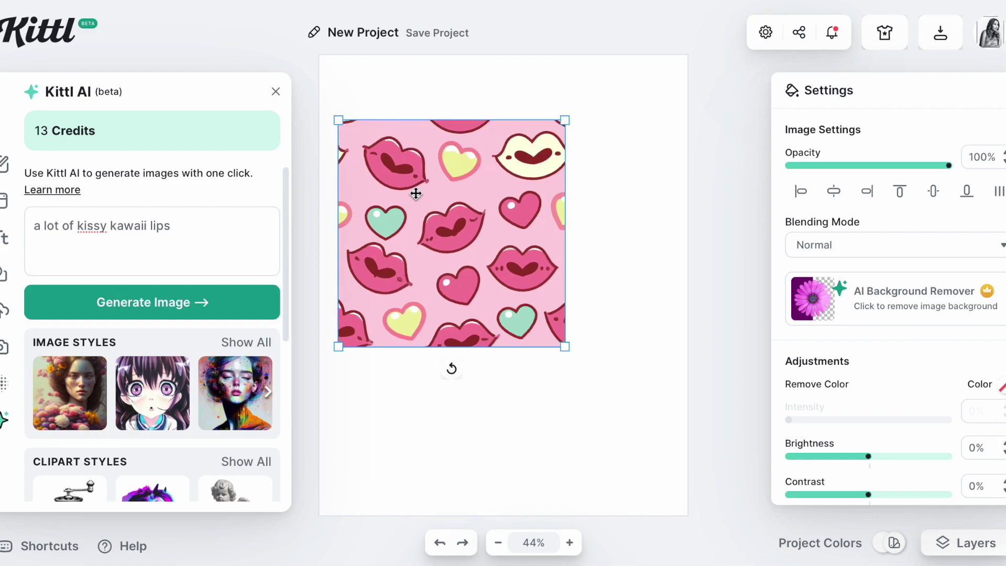
drag(567, 346, 704, 449)
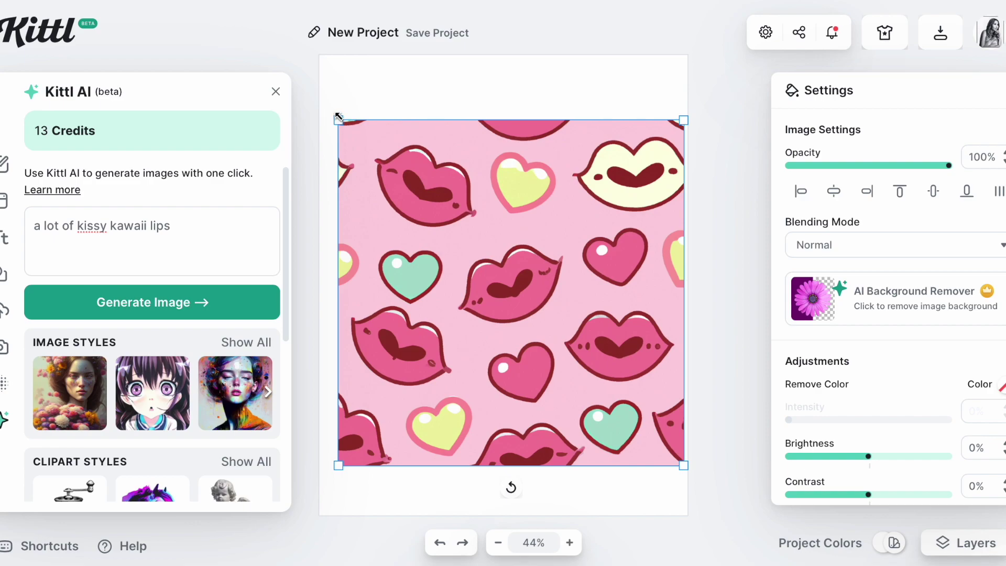
drag(338, 115, 469, 257)
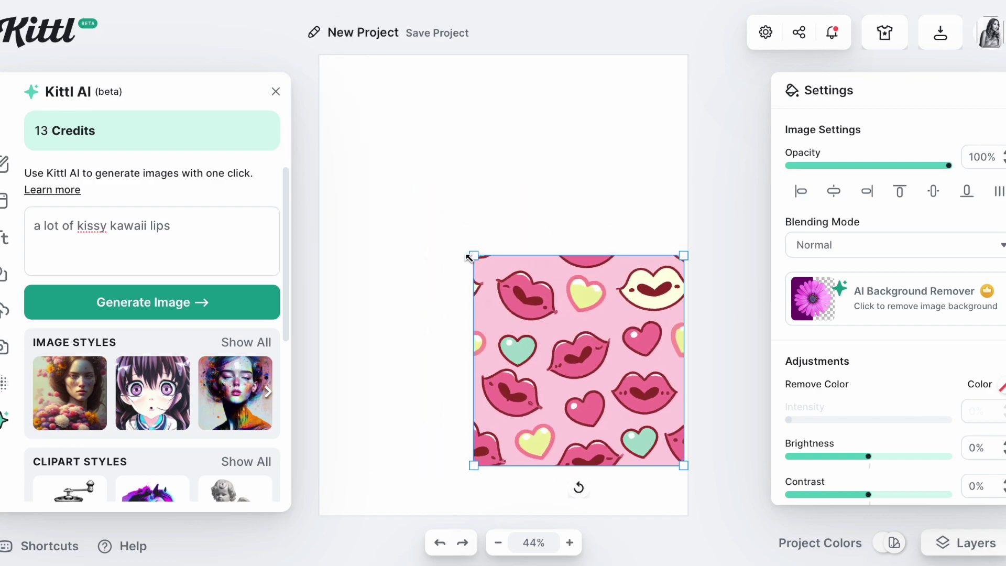
- Delete the lips image and choose the Digital Art image style
key(Delete)
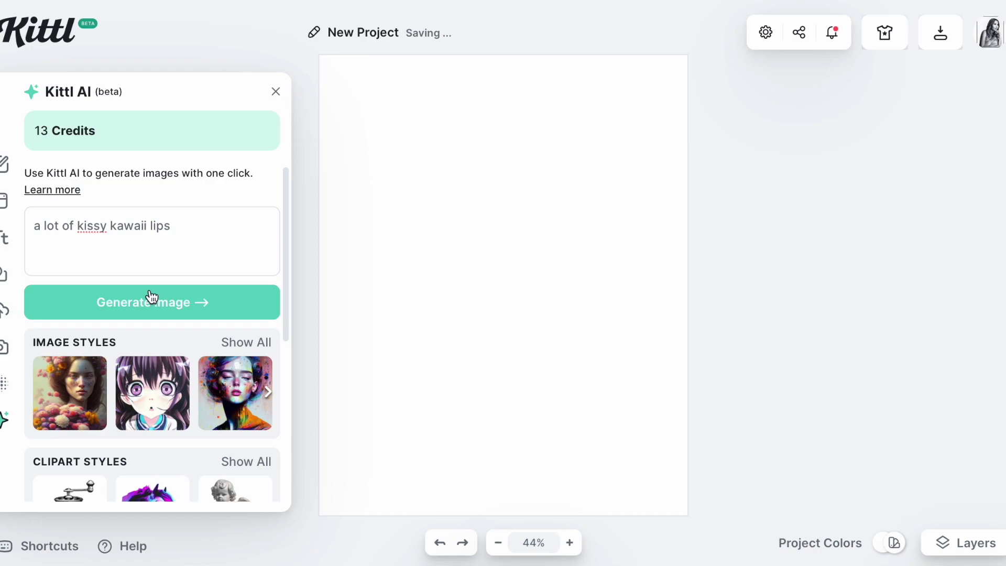
scroll(151, 297, down, 1)
scroll(79, 328, down, 2)
click(82, 230)
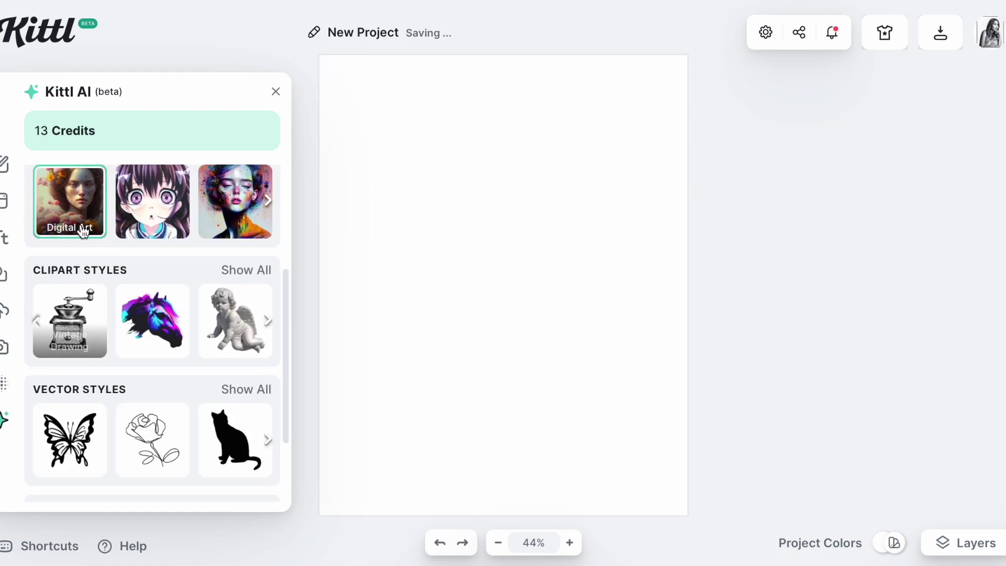
- Find the purple hooded-figure image in Midjourney's gallery and copy its full command
scroll(82, 225, up, 3)
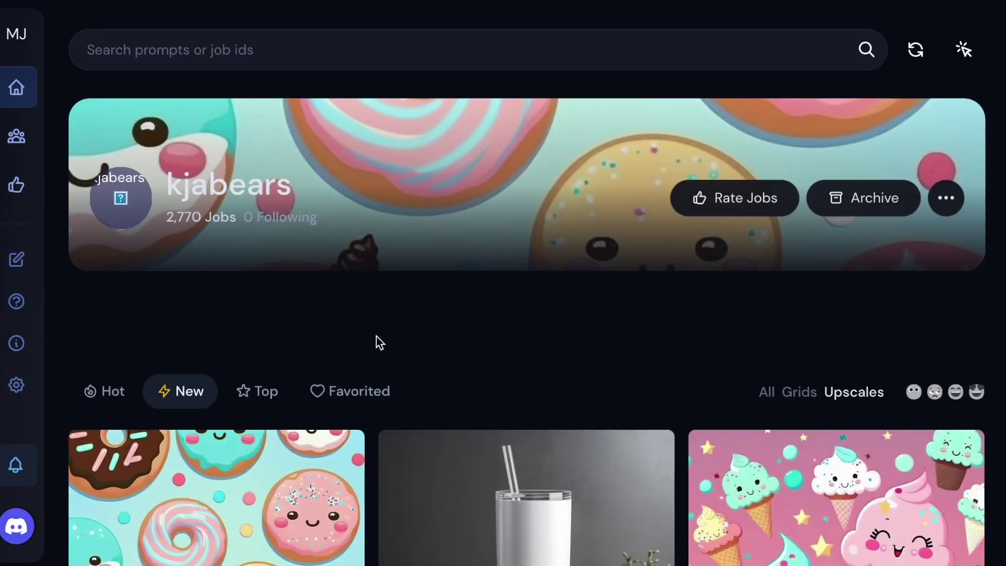
scroll(385, 369, down, 15)
scroll(385, 369, down, 10)
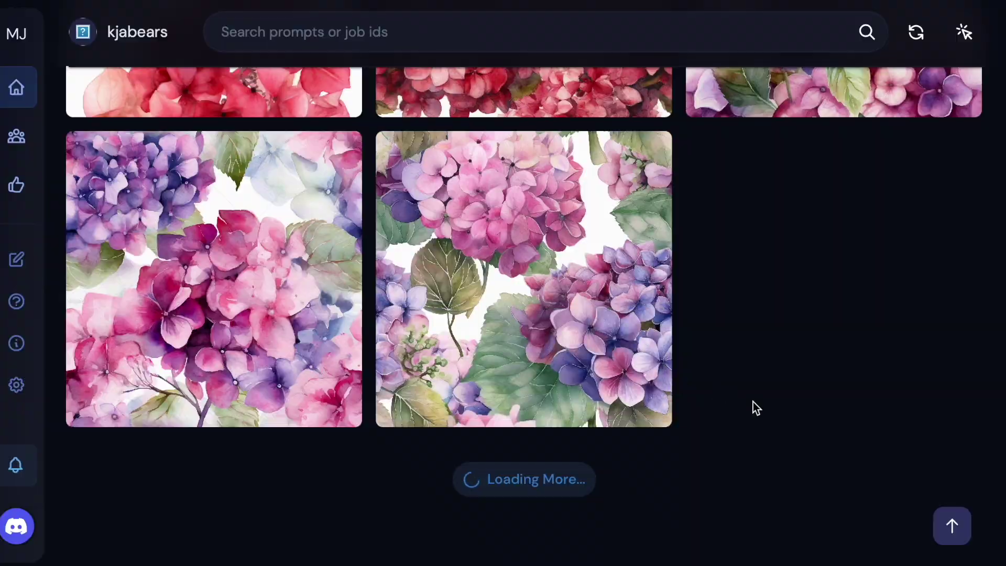
scroll(754, 407, down, 20)
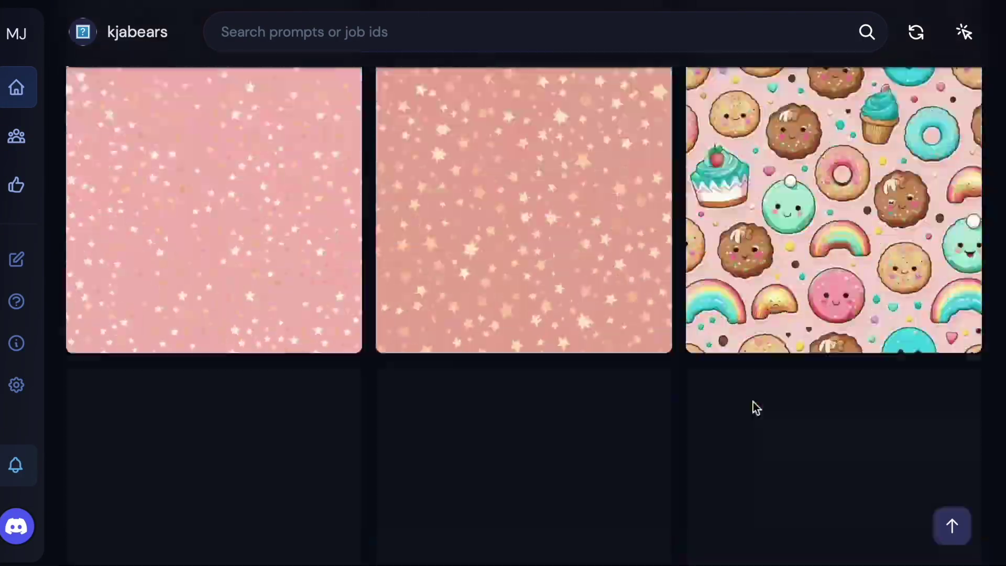
scroll(753, 402, down, 15)
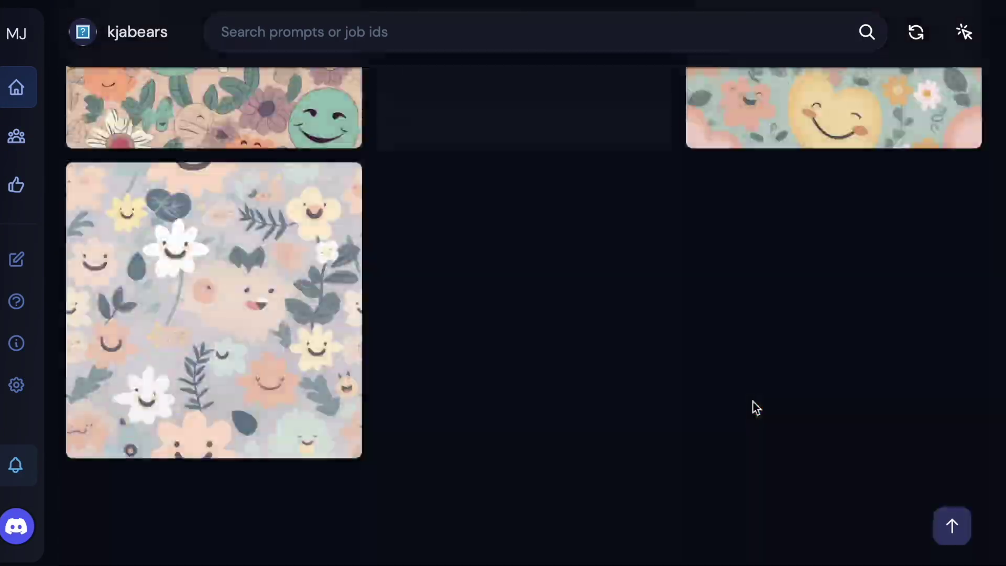
scroll(753, 401, down, 15)
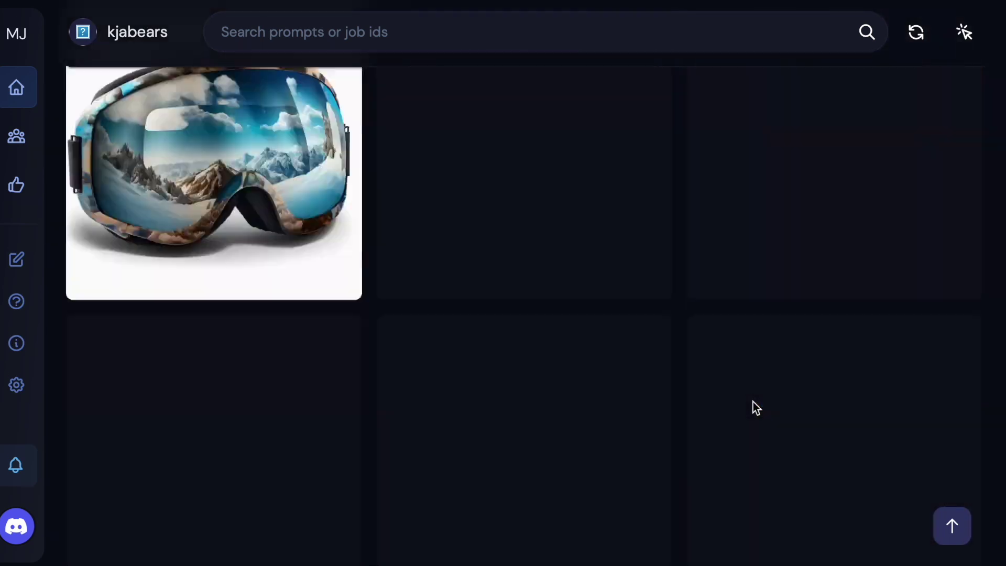
scroll(753, 401, down, 5)
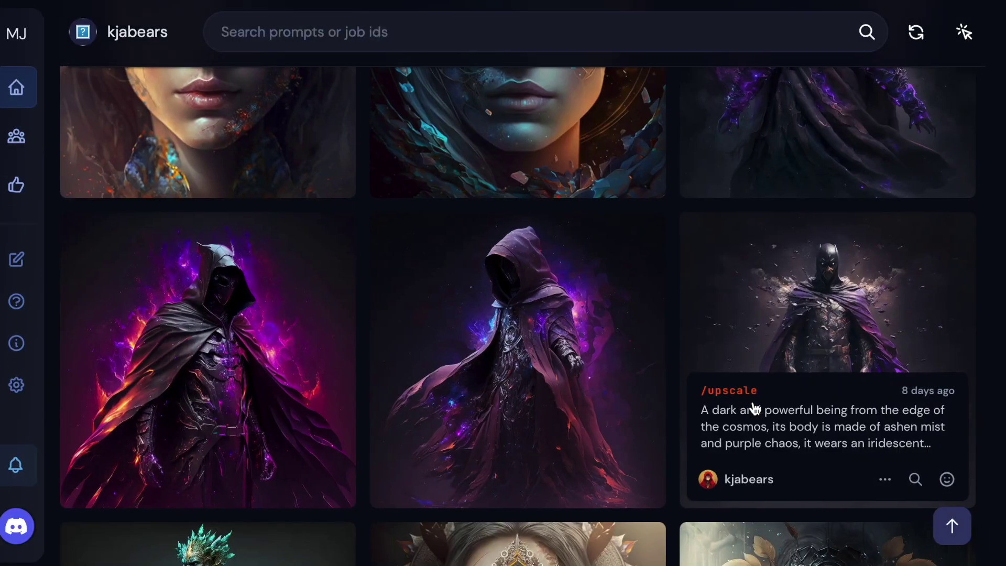
click(579, 480)
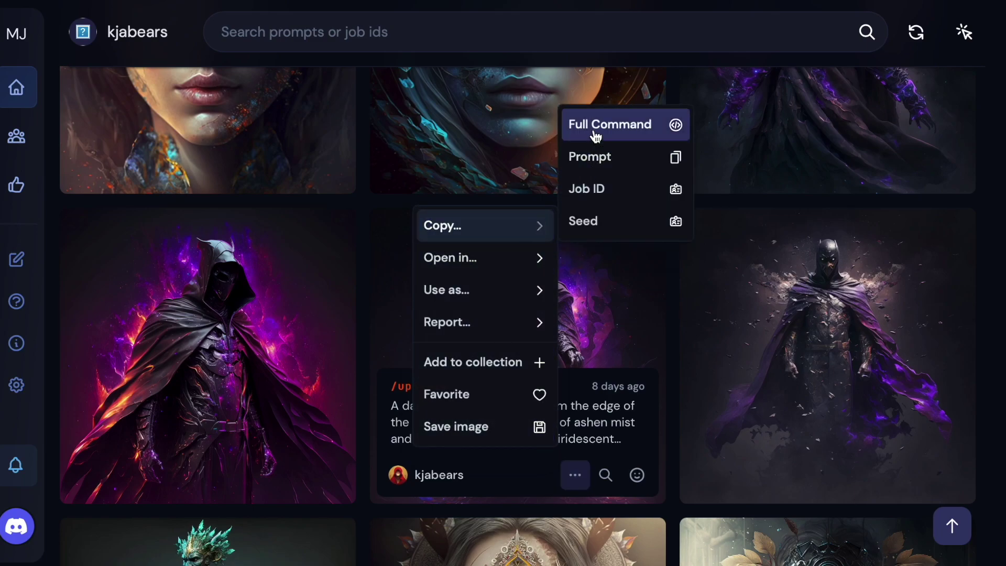
click(596, 134)
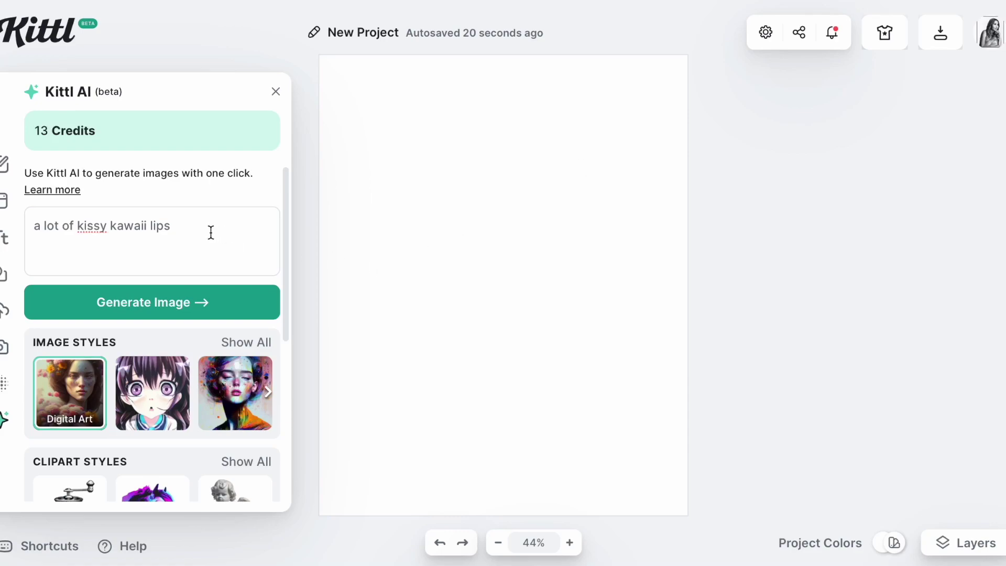
- Replace the AI prompt with the pasted nebula creature description
triple_click(210, 232)
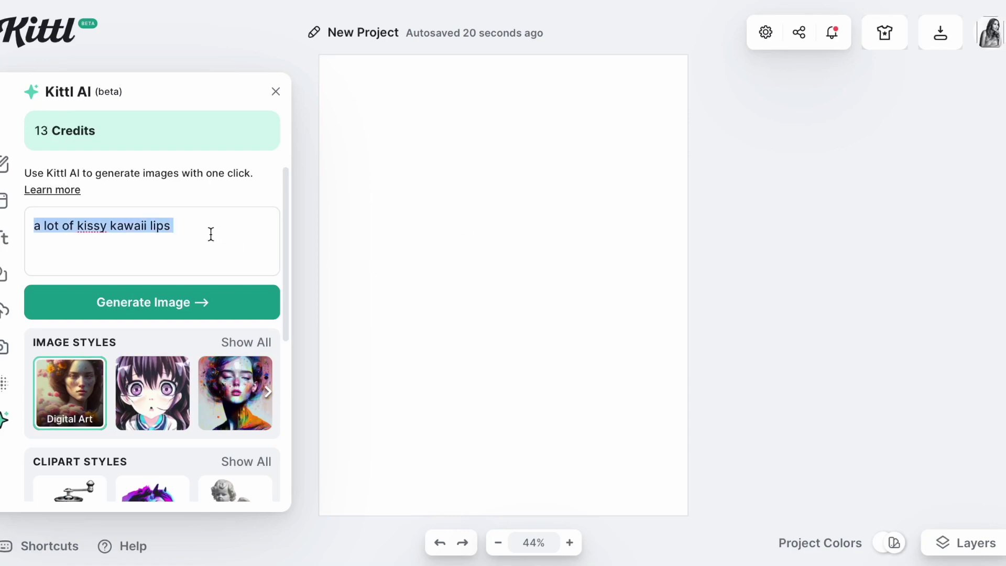
key(ctrl+v)
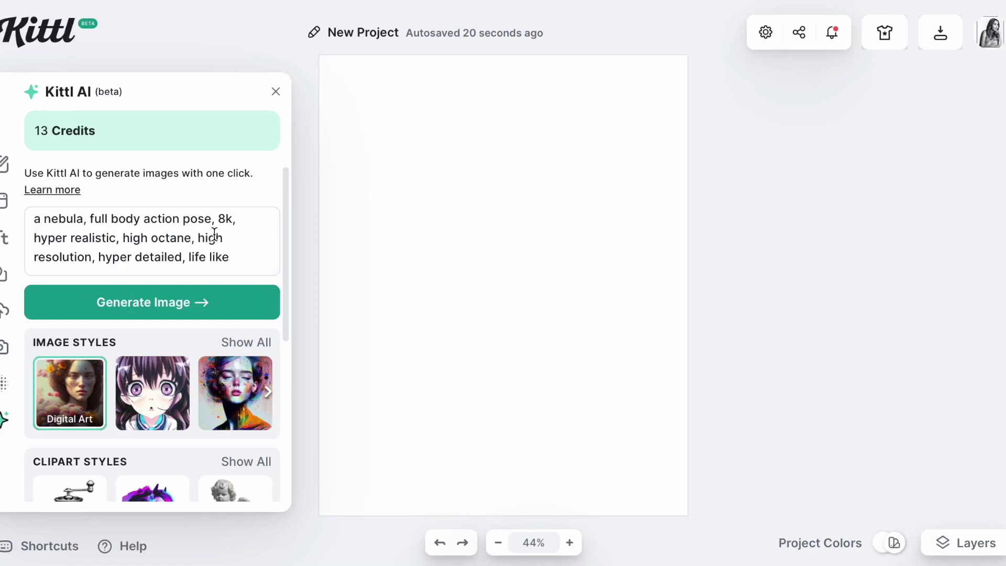
scroll(253, 261, down, 1)
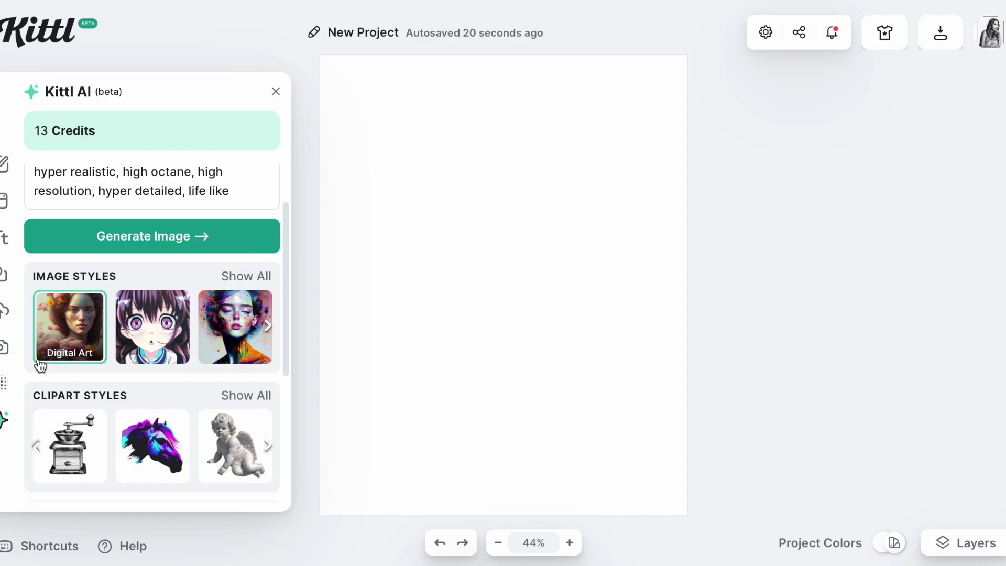
- Deselect Digital Art in the full style list and generate the creature image
click(244, 277)
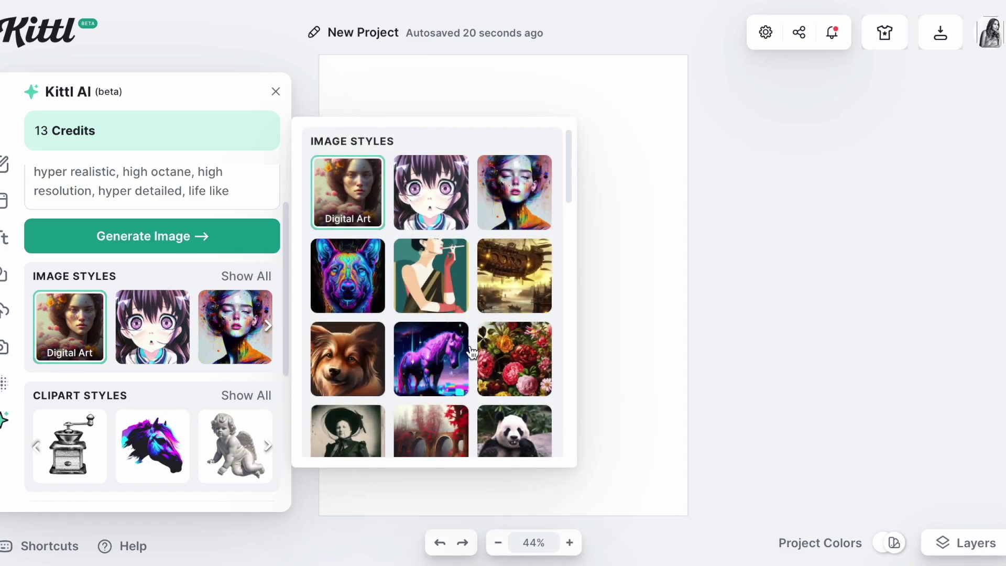
scroll(490, 366, down, 6)
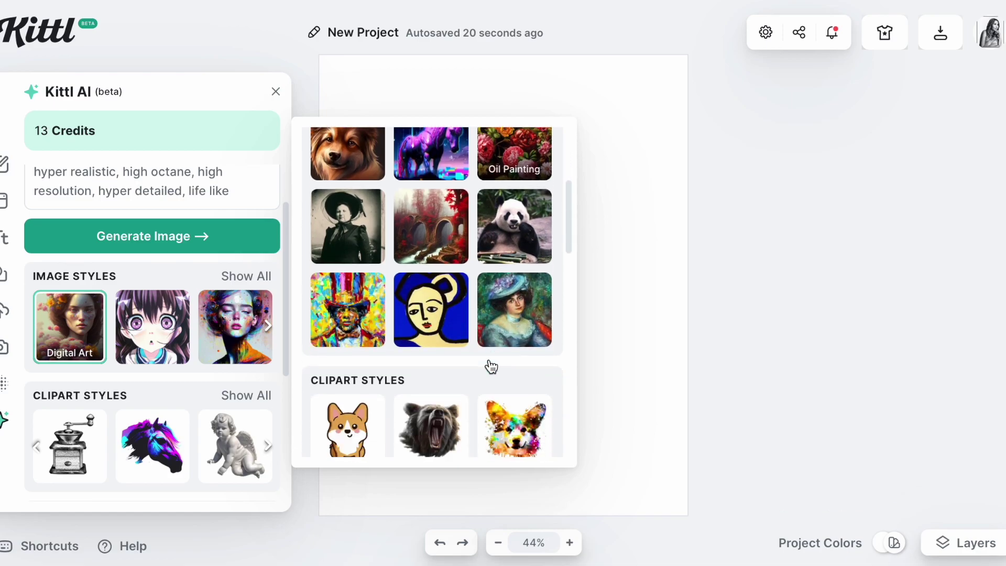
scroll(488, 358, up, 9)
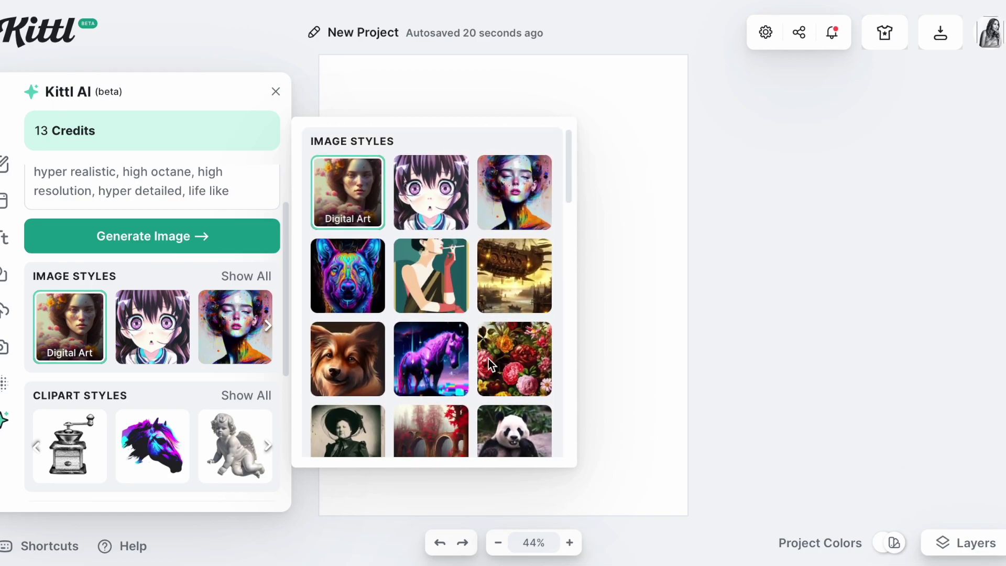
scroll(489, 365, down, 15)
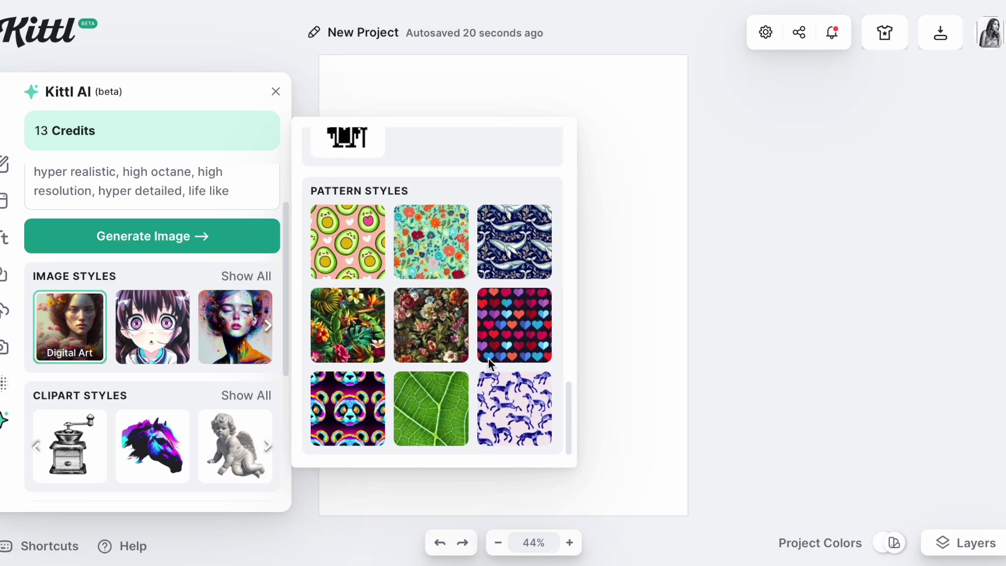
scroll(489, 362, up, 15)
scroll(488, 364, down, 8)
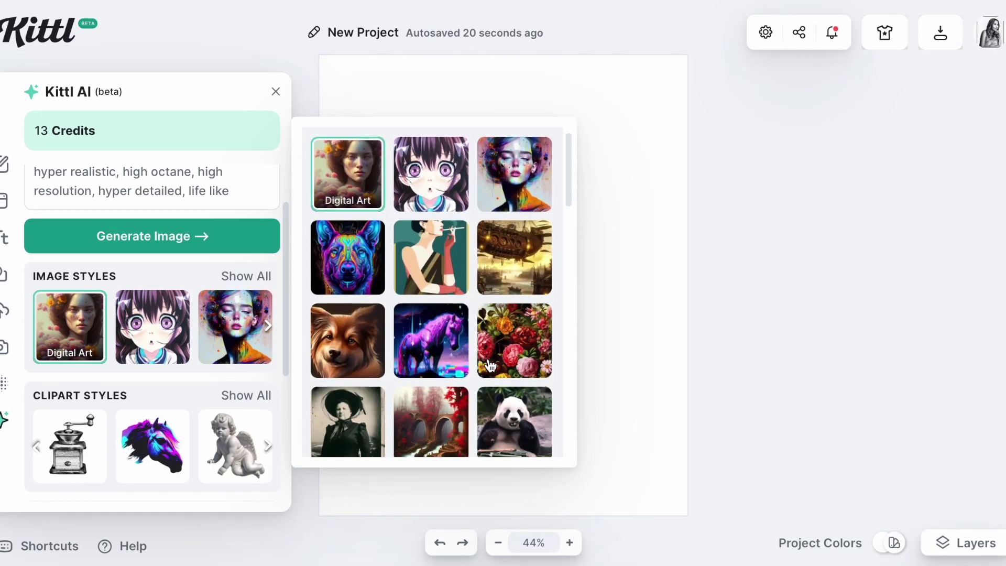
scroll(489, 365, down, 8)
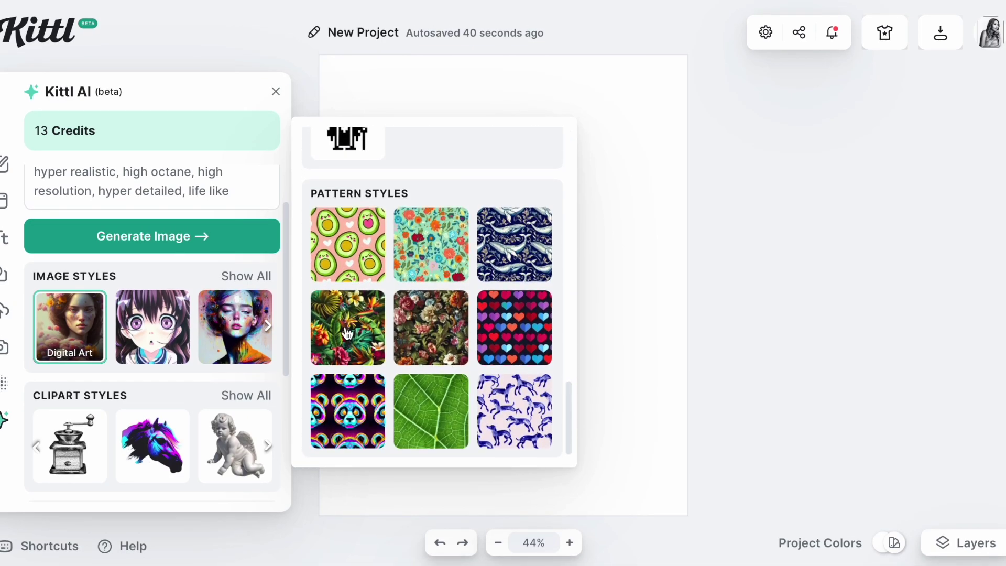
scroll(351, 318, up, 15)
scroll(351, 262, down, 1)
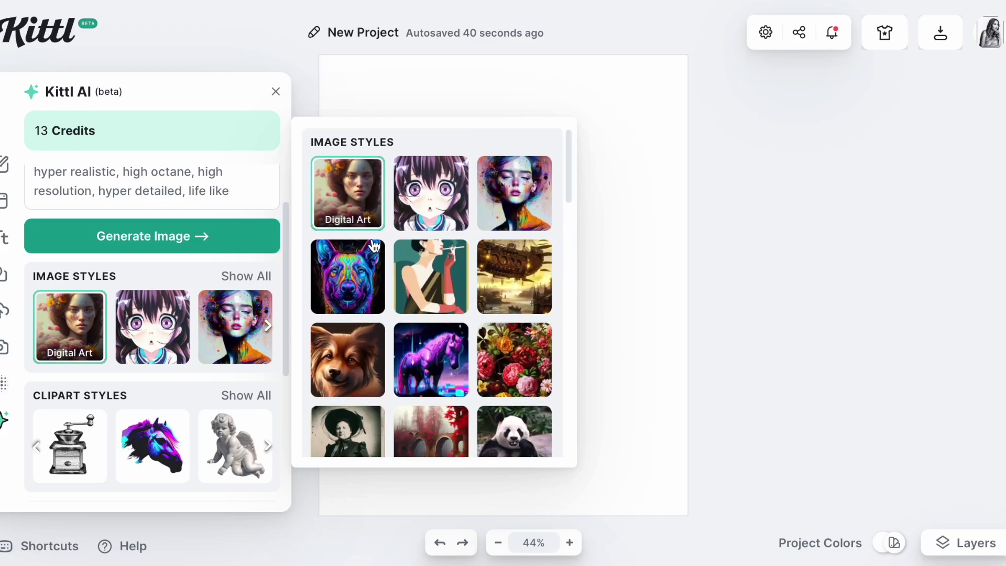
click(351, 188)
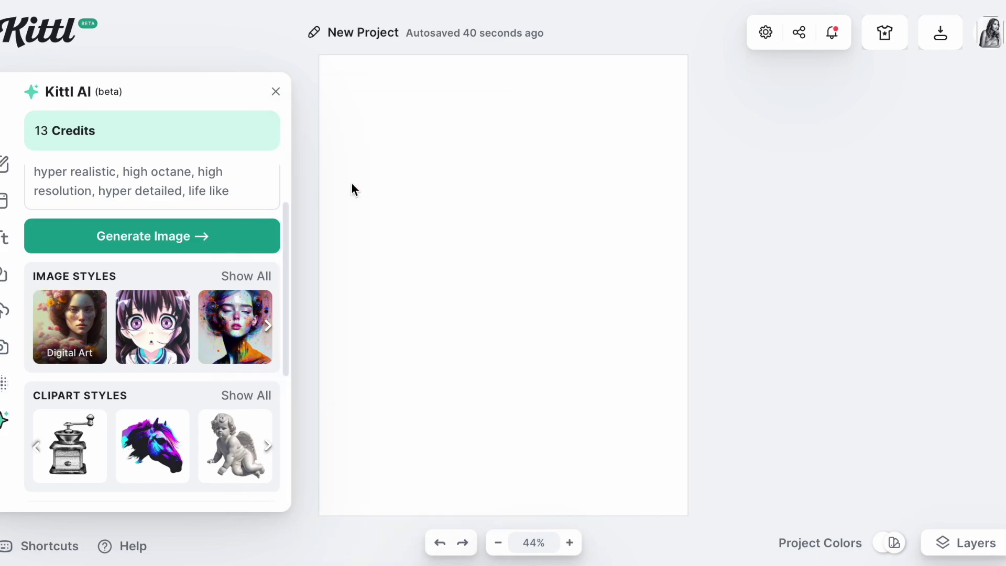
click(224, 241)
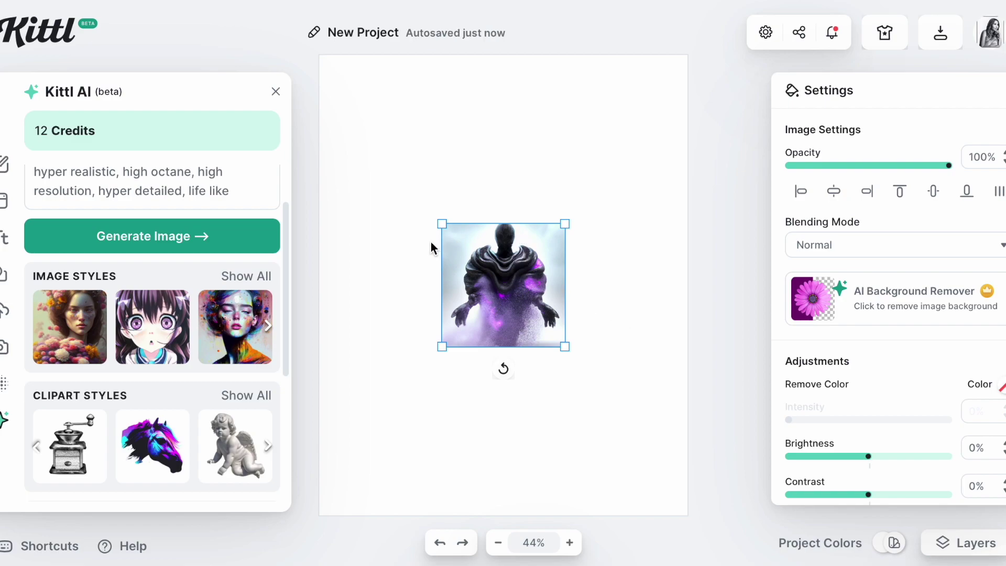
- Enlarge the creature image and set its brightness to 7% and contrast to 8%
drag(442, 223, 345, 129)
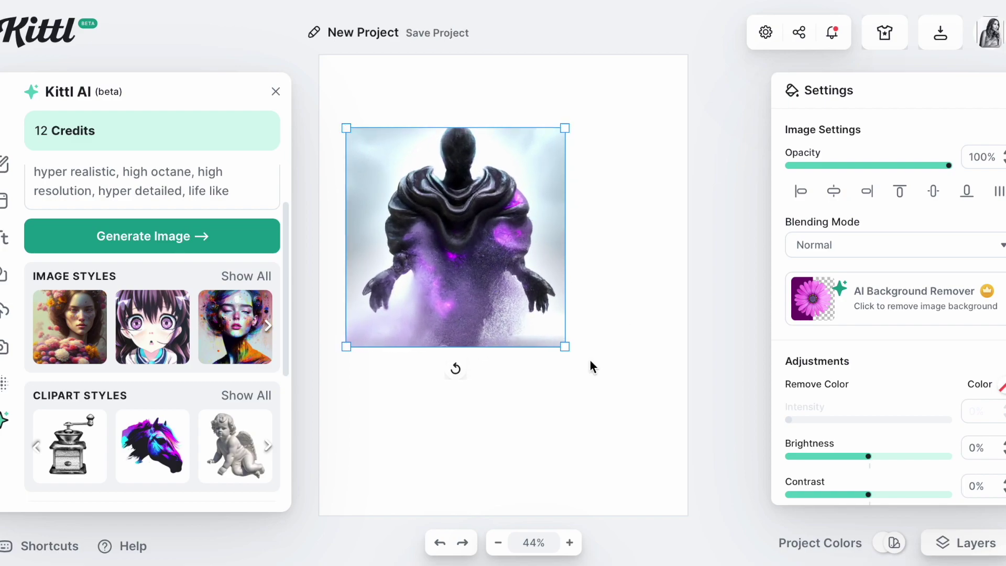
drag(566, 348, 679, 403)
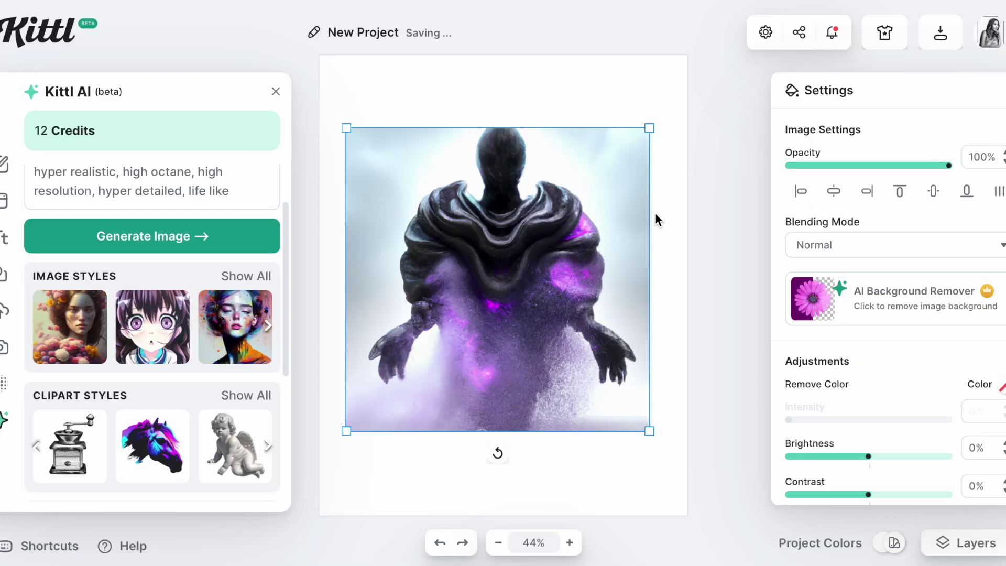
click(847, 453)
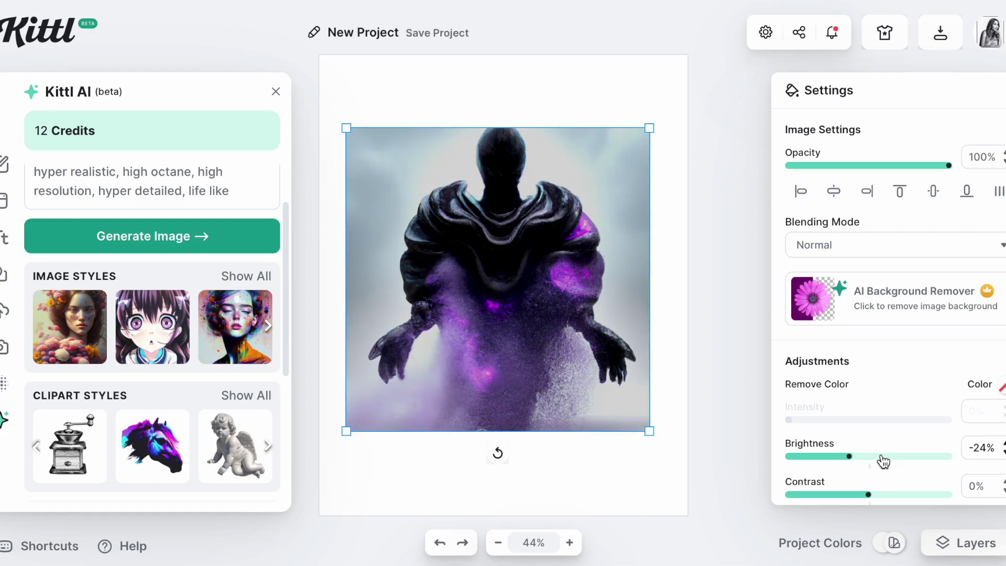
click(875, 456)
click(876, 495)
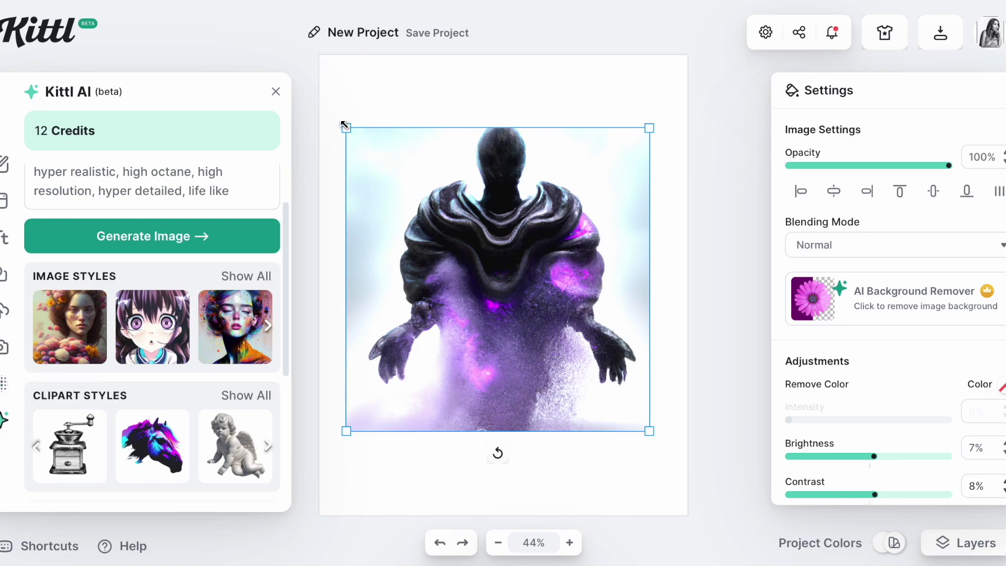
- Stretch and centre the creature image to cover the whole poster, then open Templates
drag(344, 125, 378, 18)
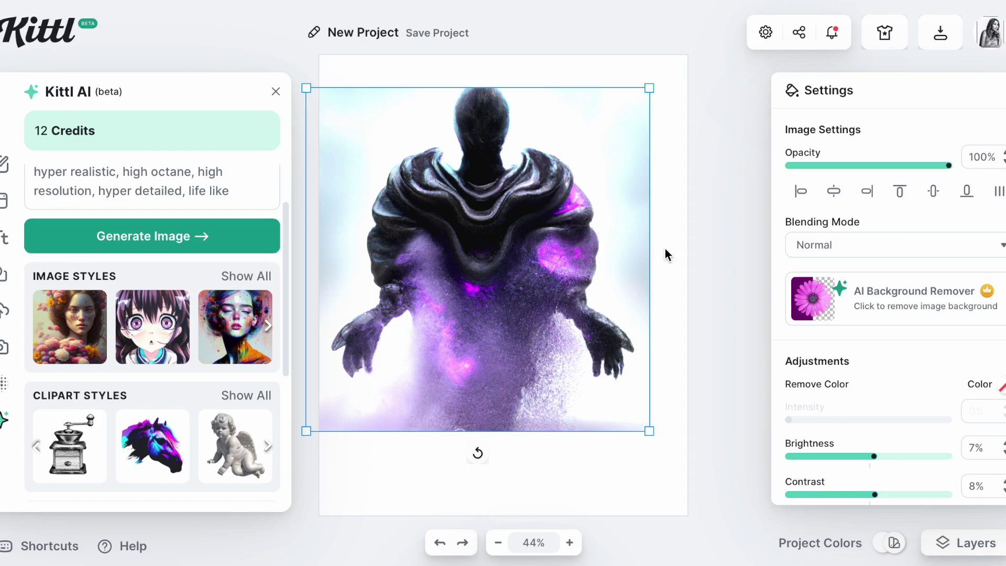
drag(595, 260, 615, 258)
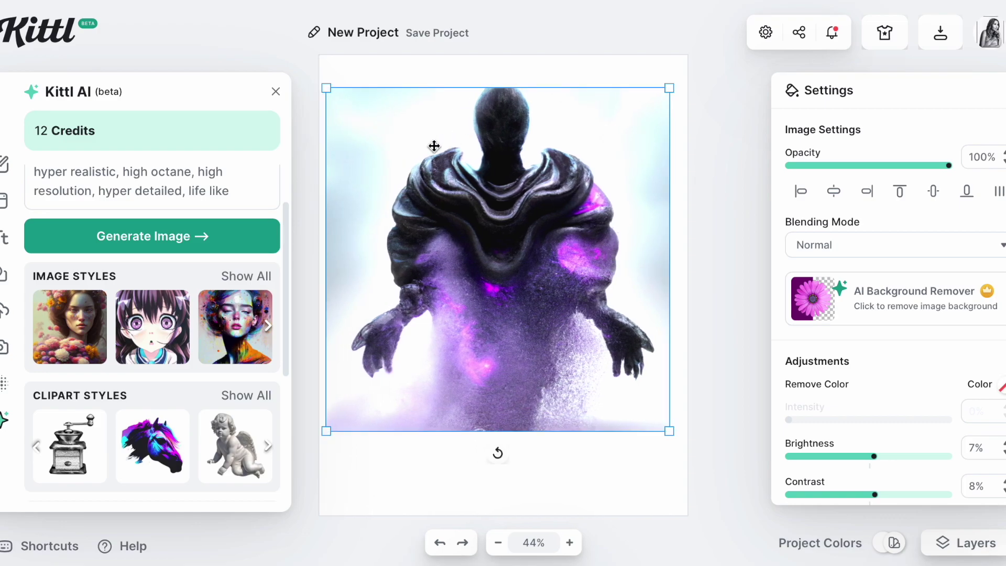
drag(326, 87, 323, 20)
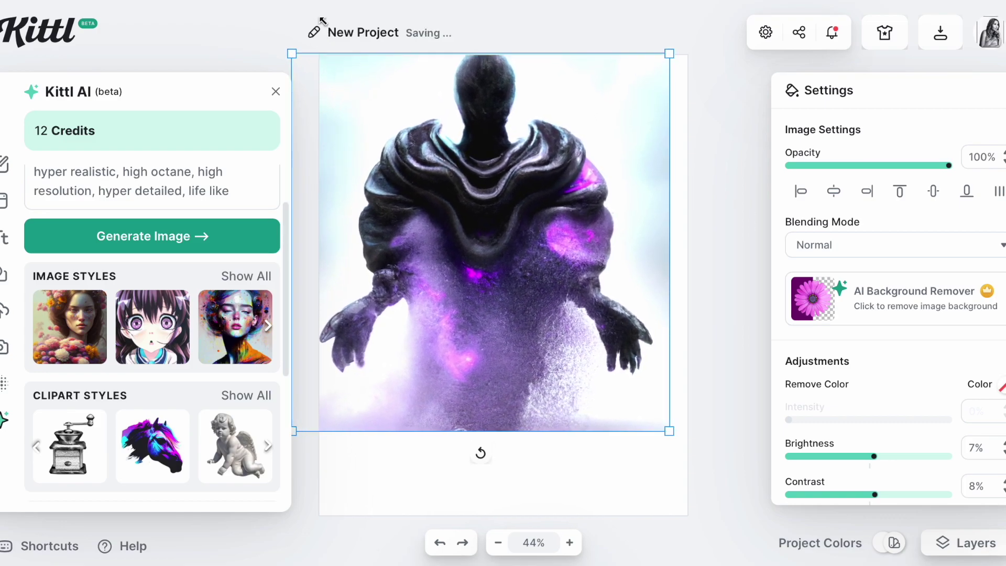
drag(669, 431, 729, 492)
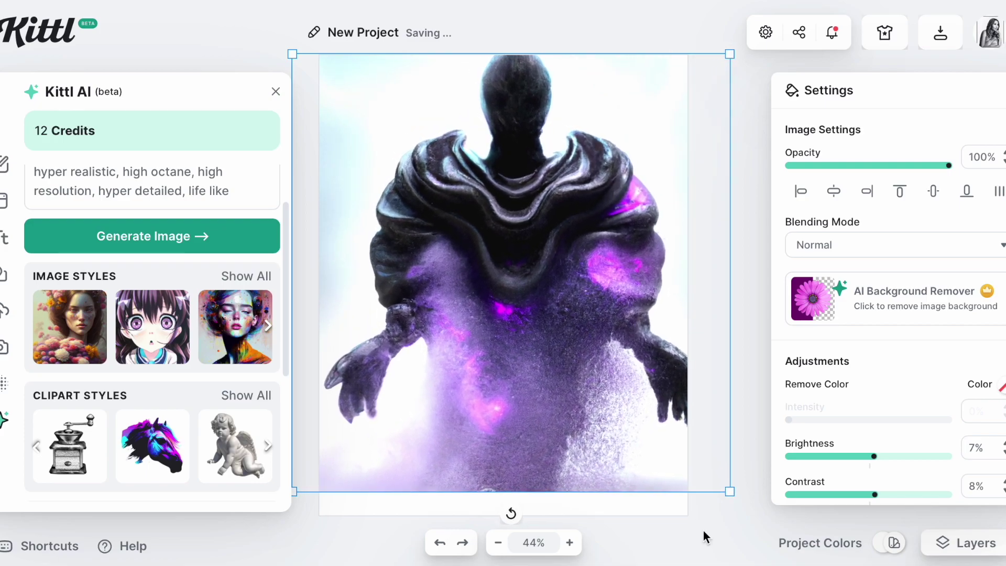
drag(703, 536, 726, 555)
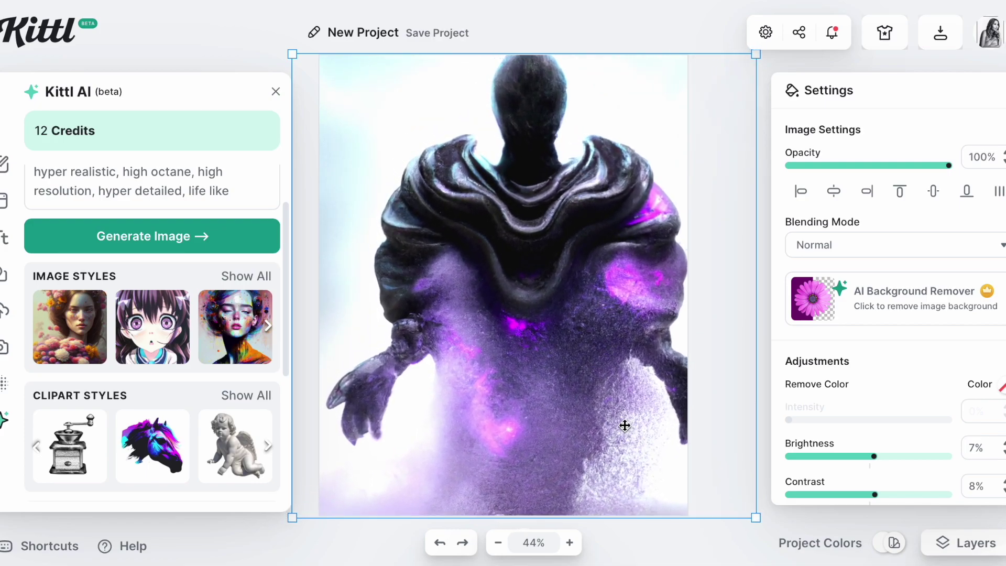
drag(624, 424, 602, 422)
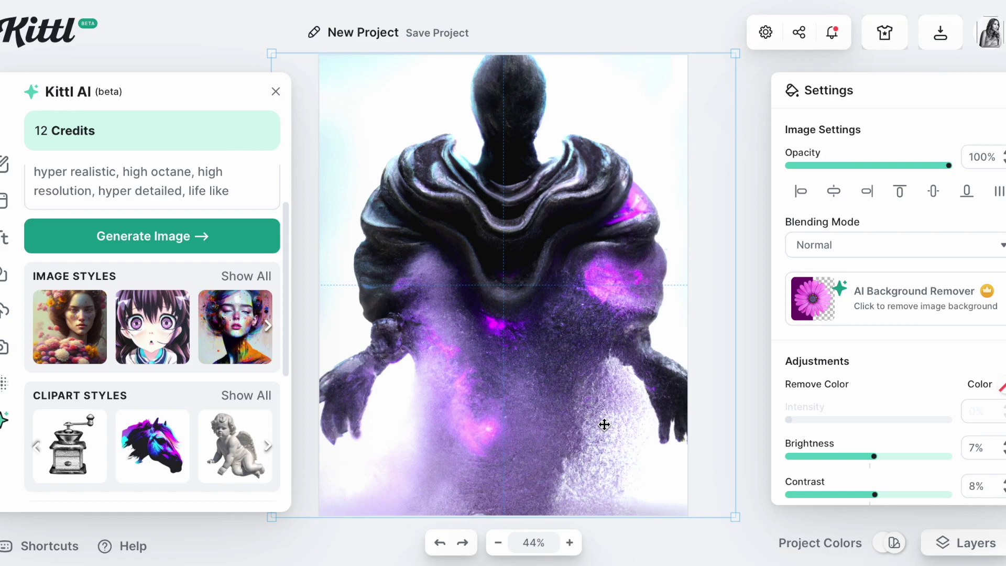
click(4, 202)
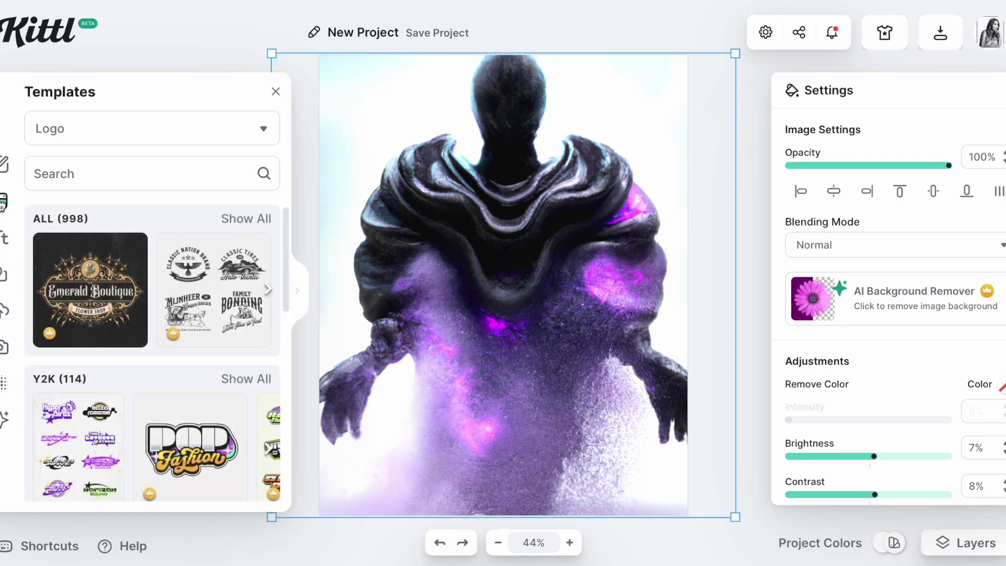
- Pick the Saguaro template, then cancel the replace-project warning to keep the poster
scroll(126, 367, down, 3)
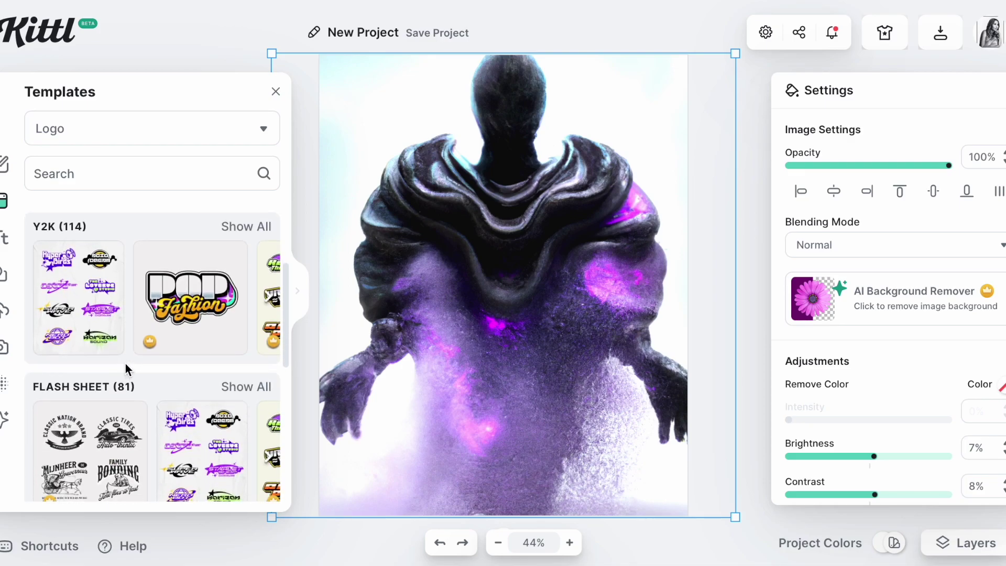
scroll(168, 371, down, 6)
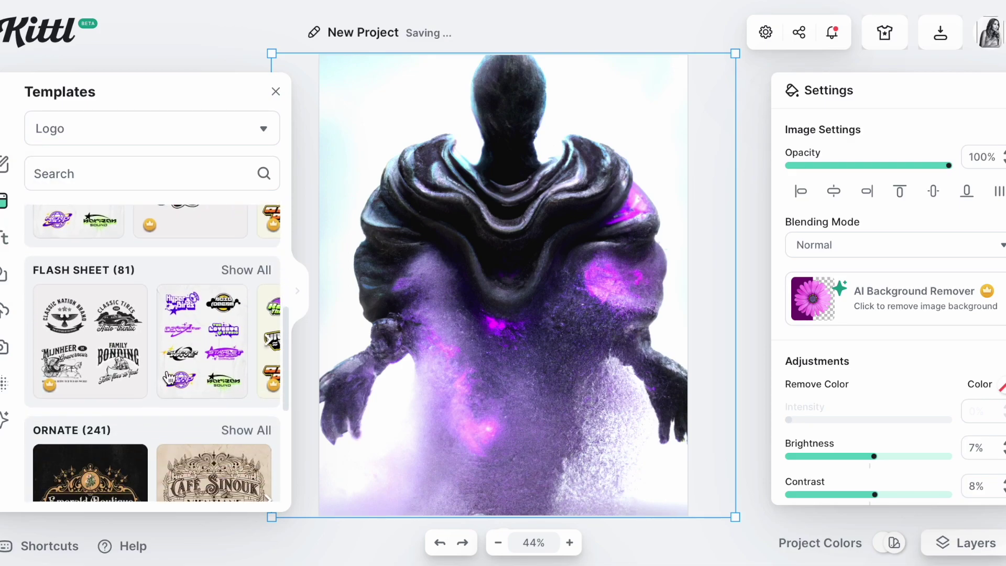
scroll(169, 377, down, 12)
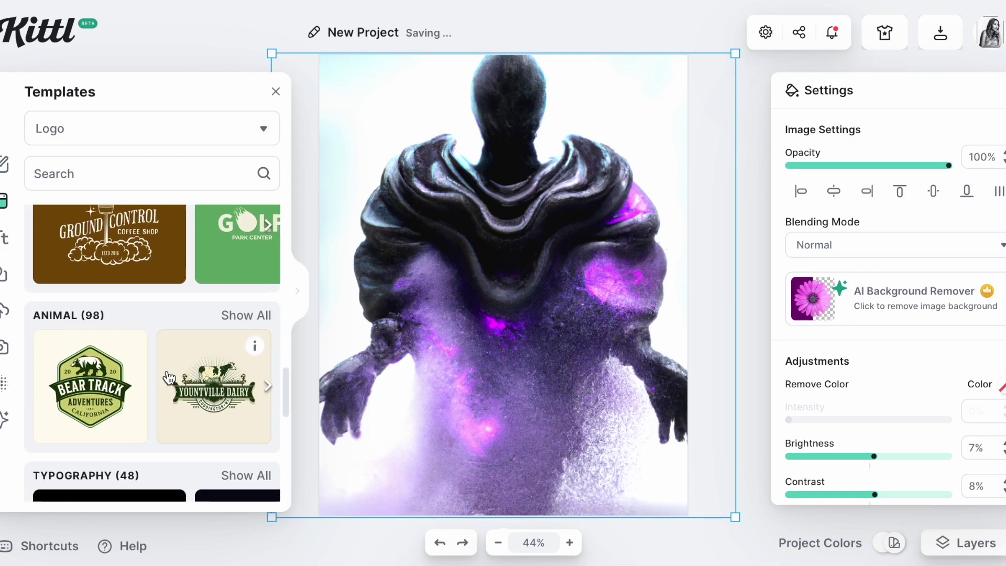
scroll(169, 377, down, 5)
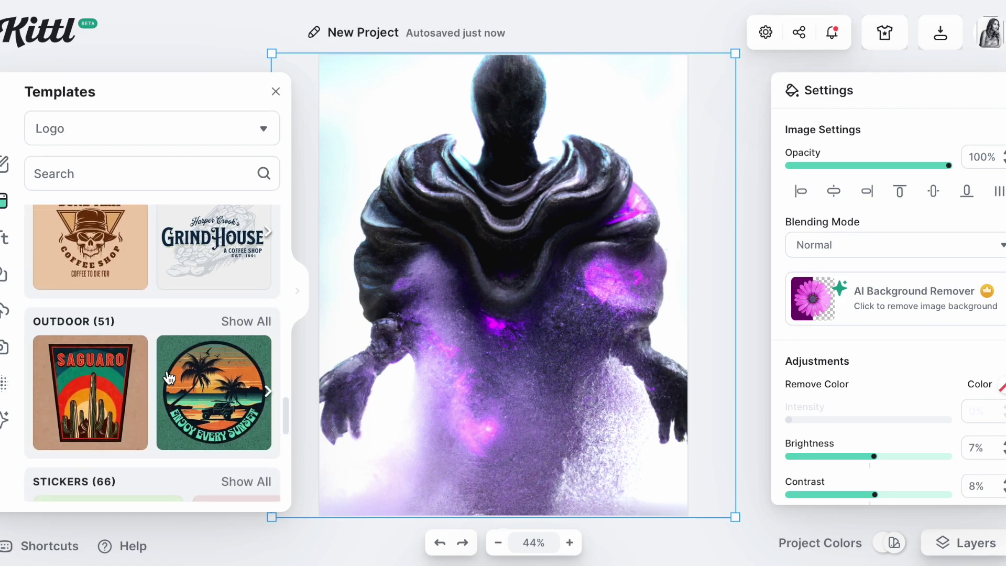
click(96, 380)
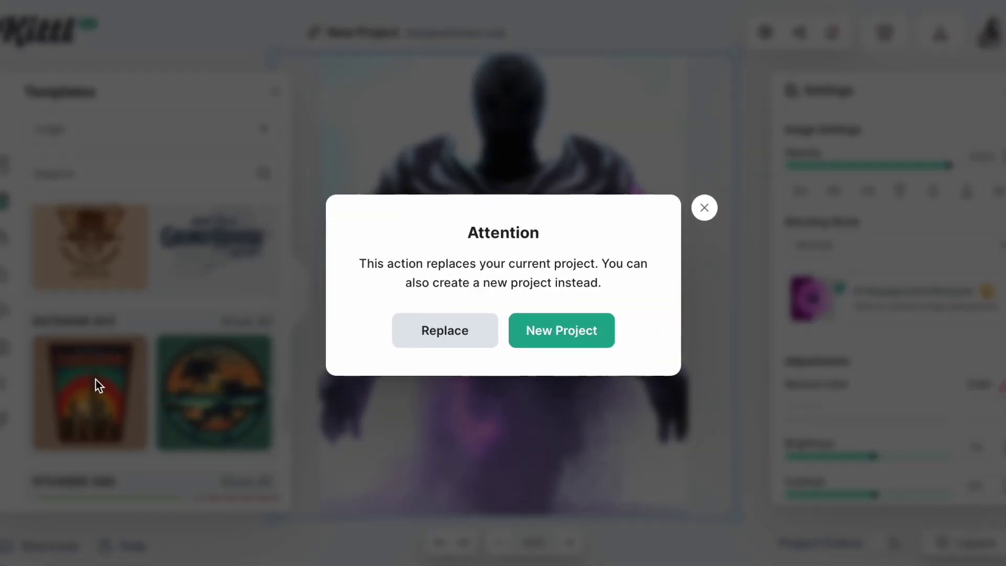
click(705, 212)
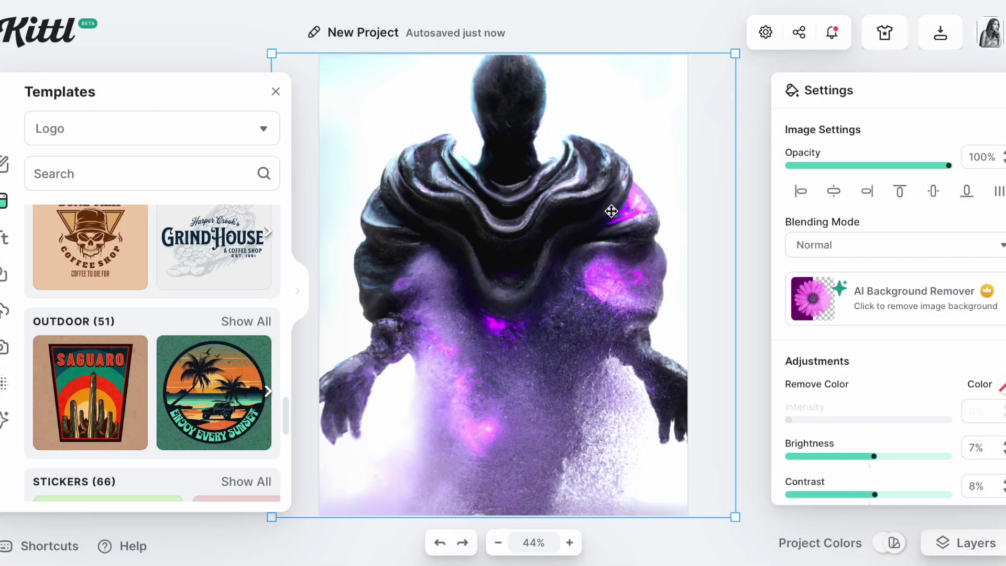
- Add the Blacksmith Brewery text design and make its text near-white
click(5, 238)
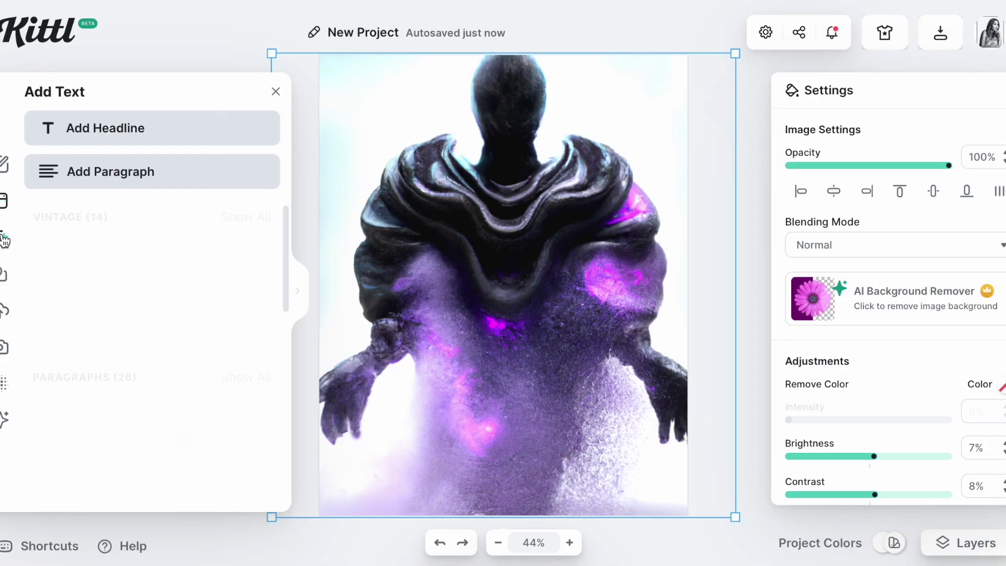
scroll(158, 309, down, 1)
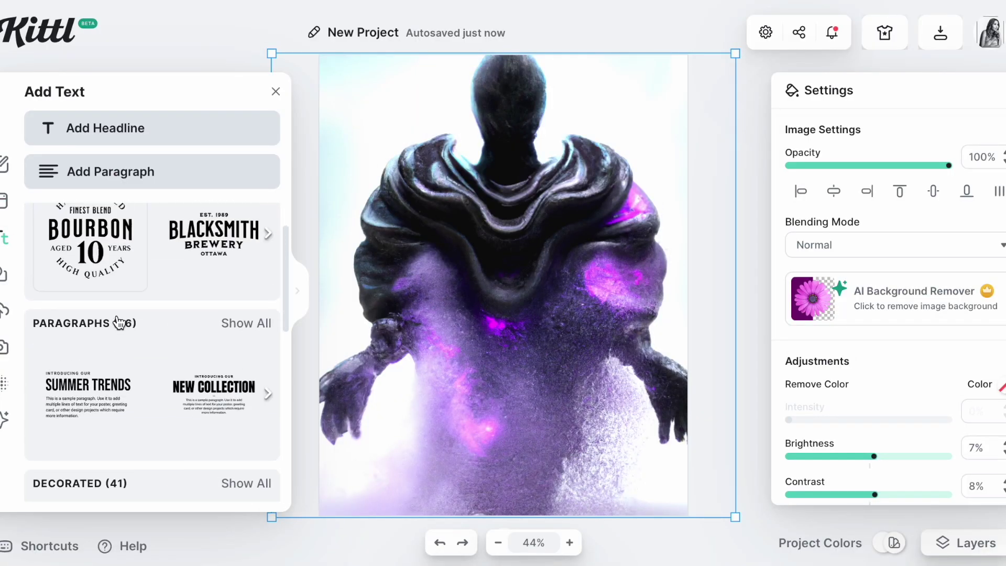
scroll(197, 300, up, 1)
click(198, 298)
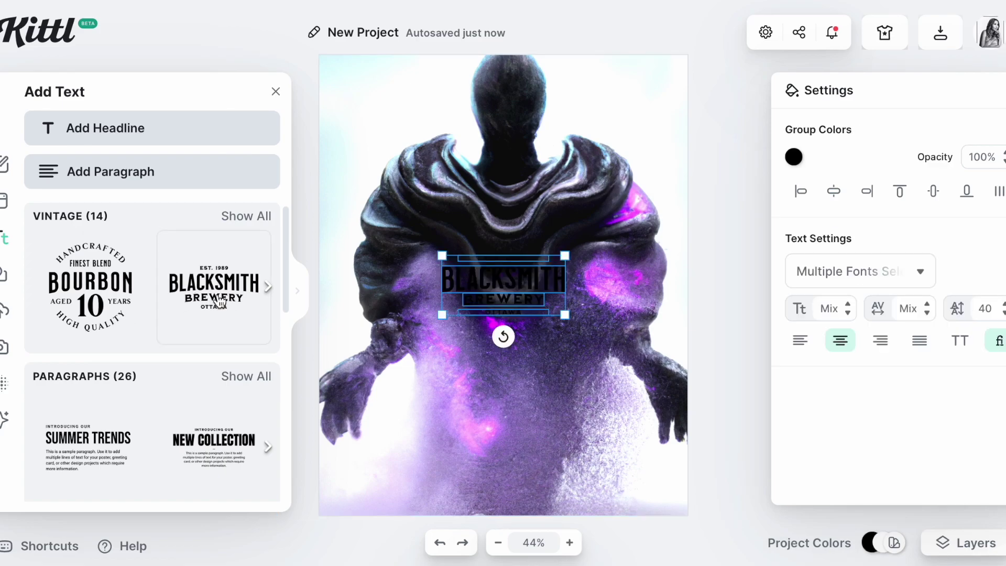
click(793, 159)
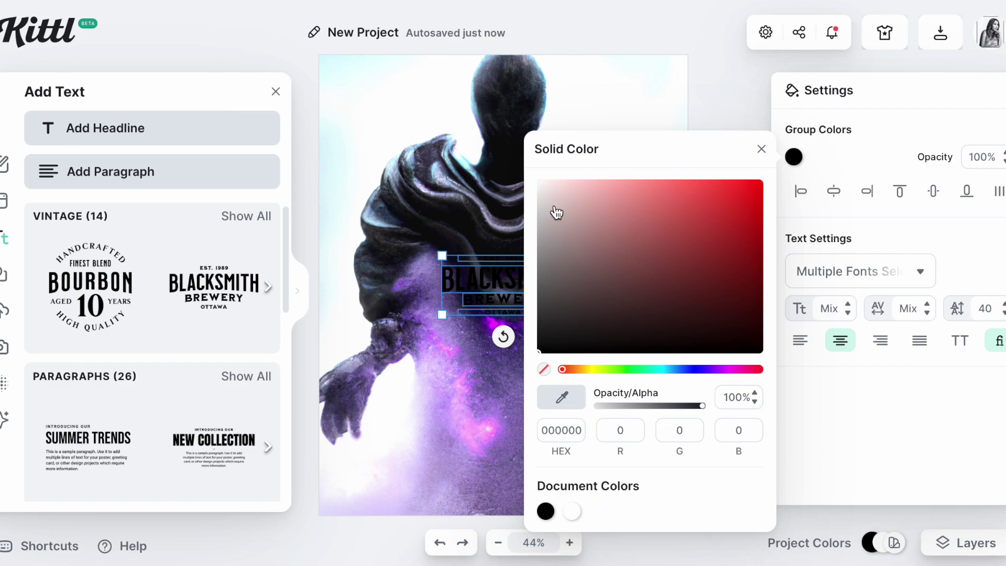
click(548, 186)
click(726, 98)
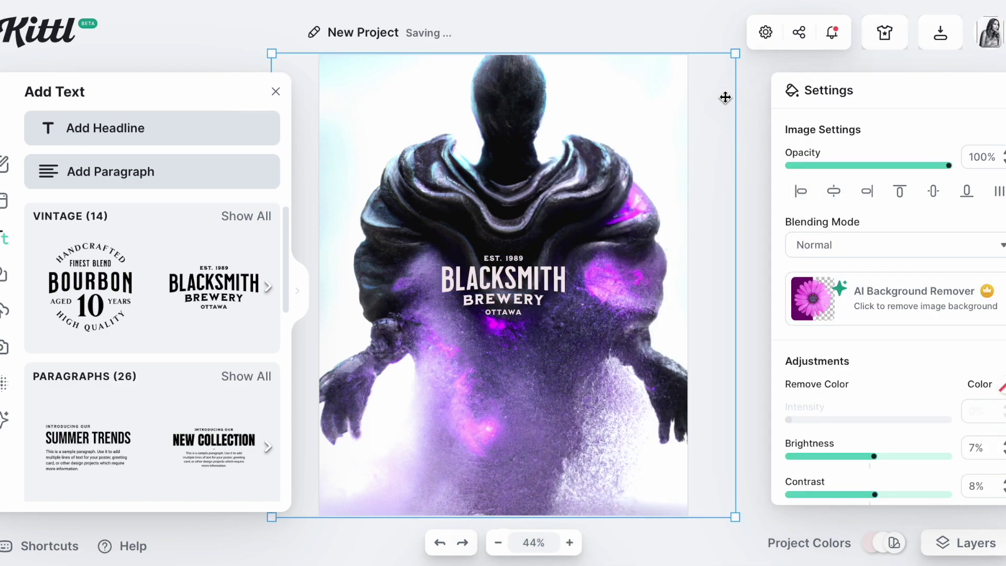
- Reword the BLACKSMITH headline to MAGIC IS
click(523, 260)
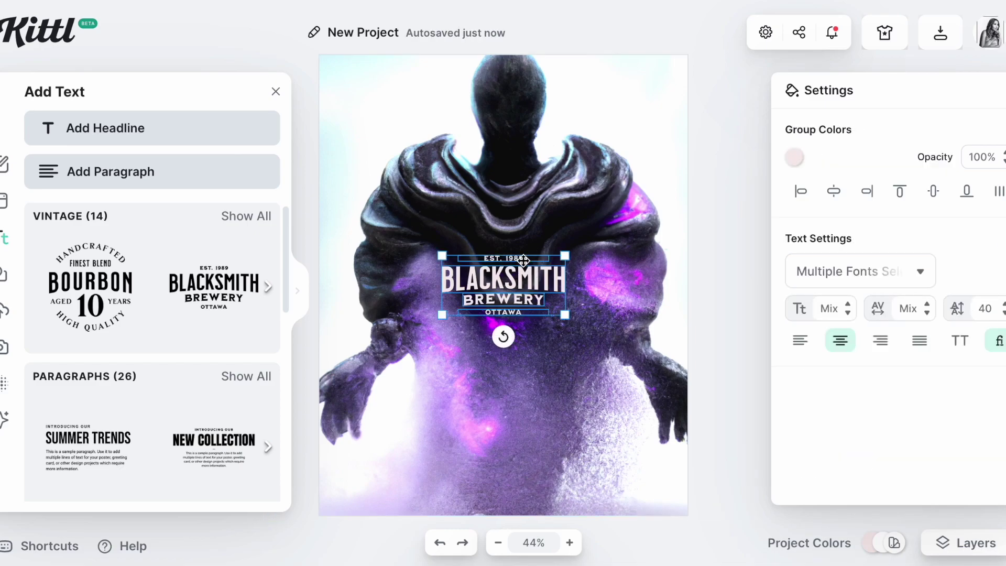
click(530, 259)
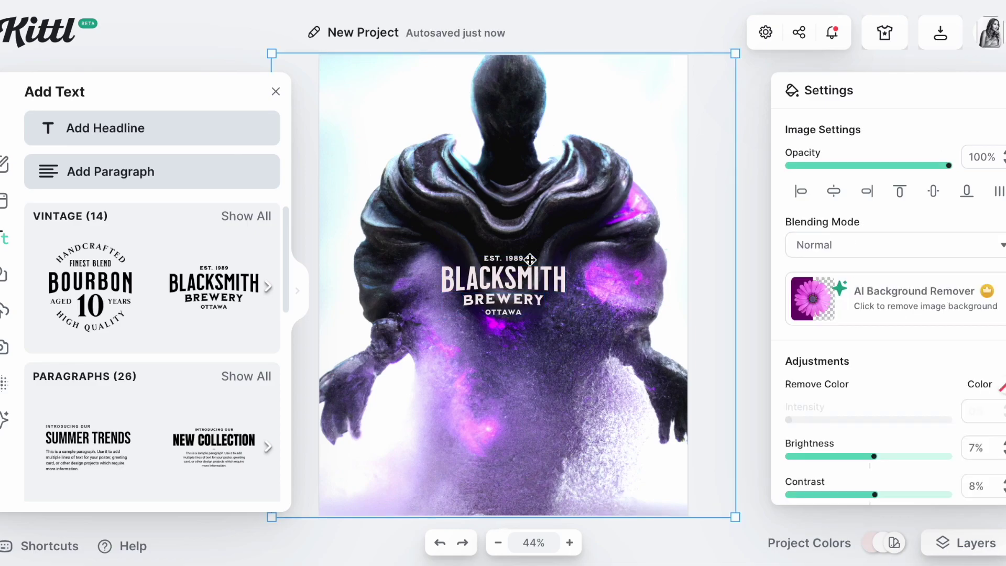
double_click(553, 279)
double_click(553, 279)
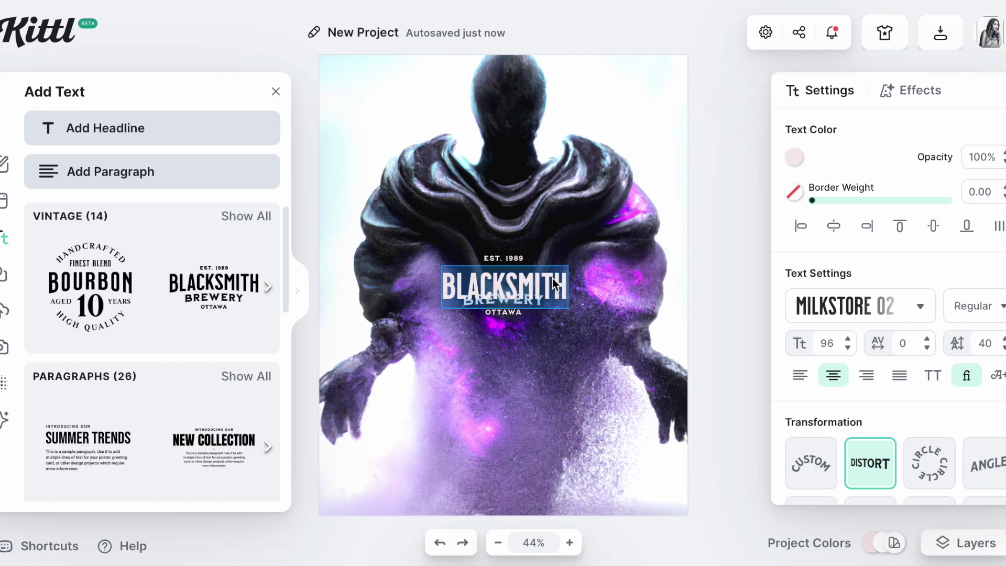
text(MAGIC)
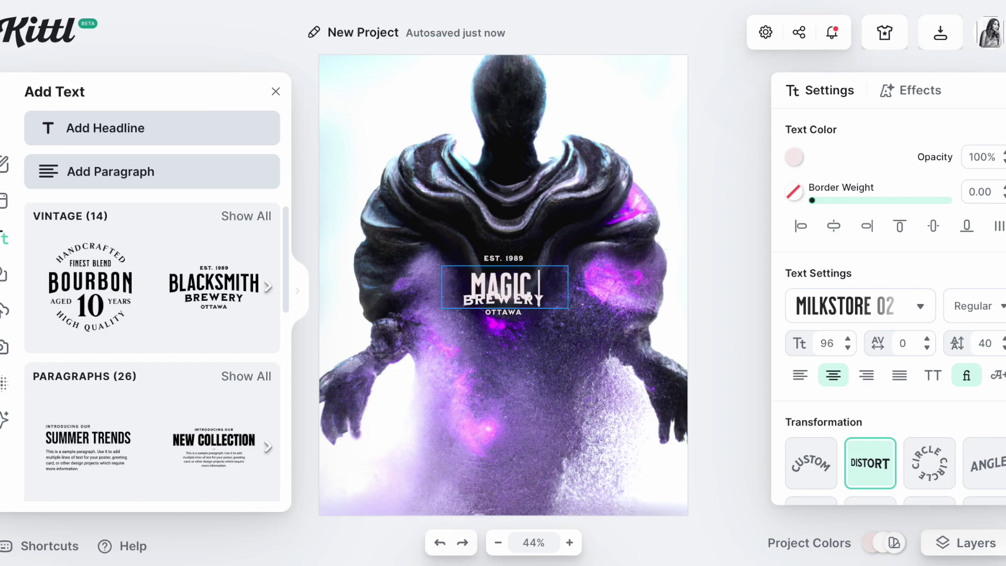
text( JS)
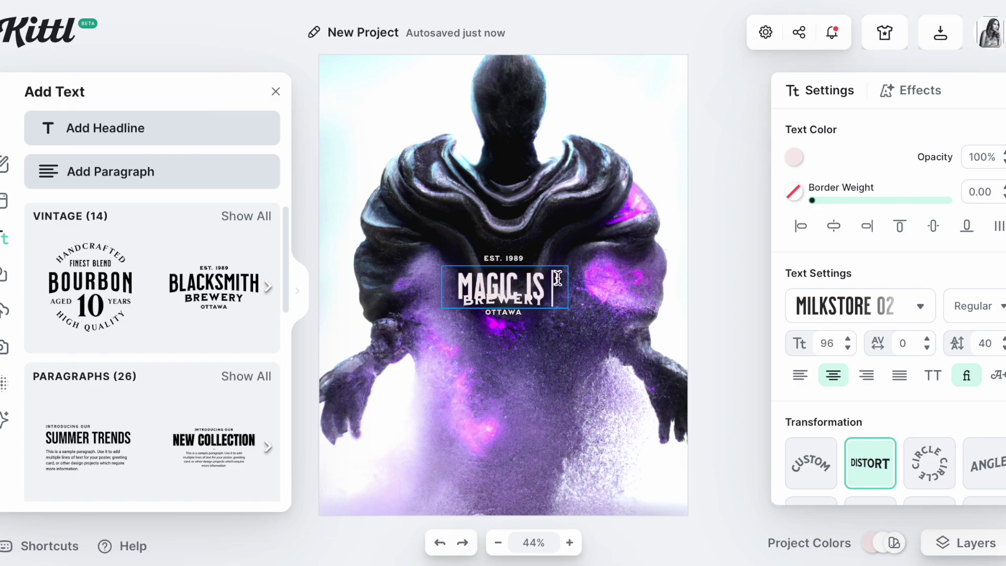
click(606, 315)
- Delete the BREWERY line, then restore it
click(545, 301)
click(530, 304)
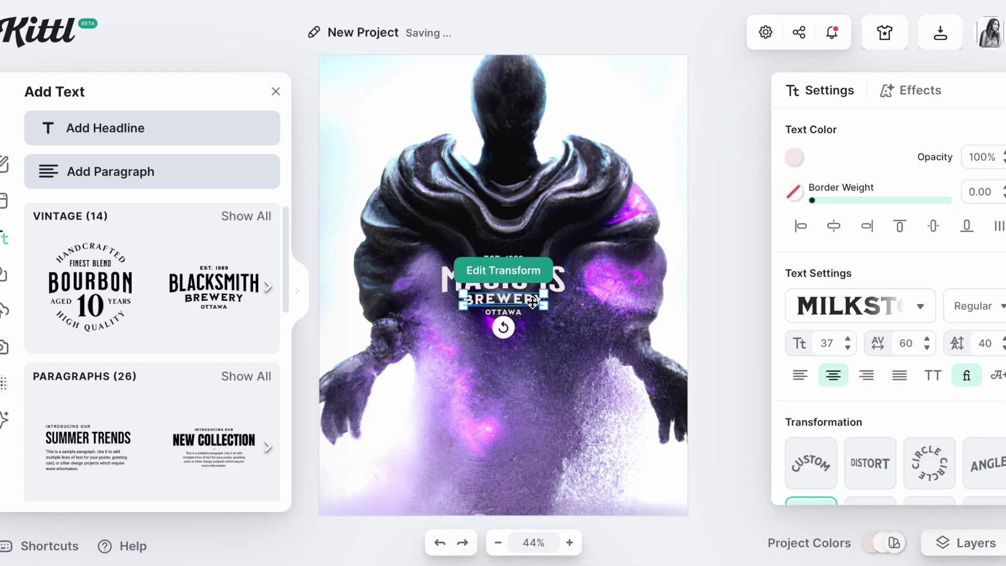
key(Delete)
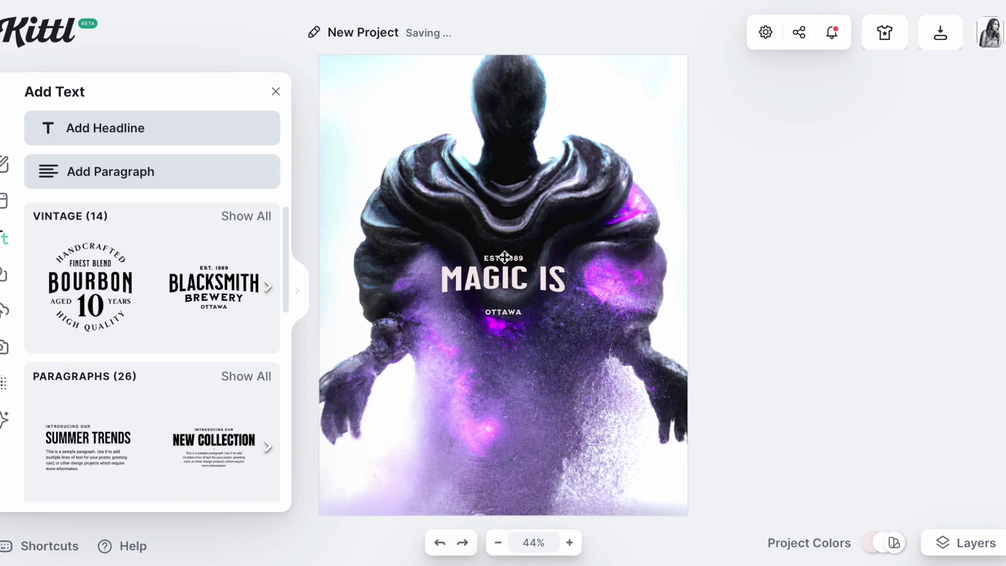
click(515, 312)
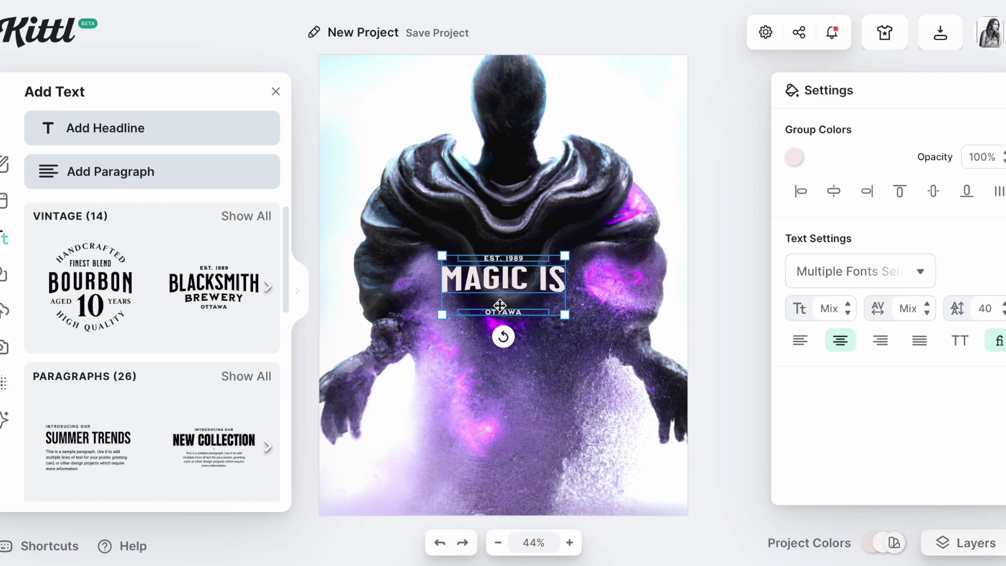
click(439, 542)
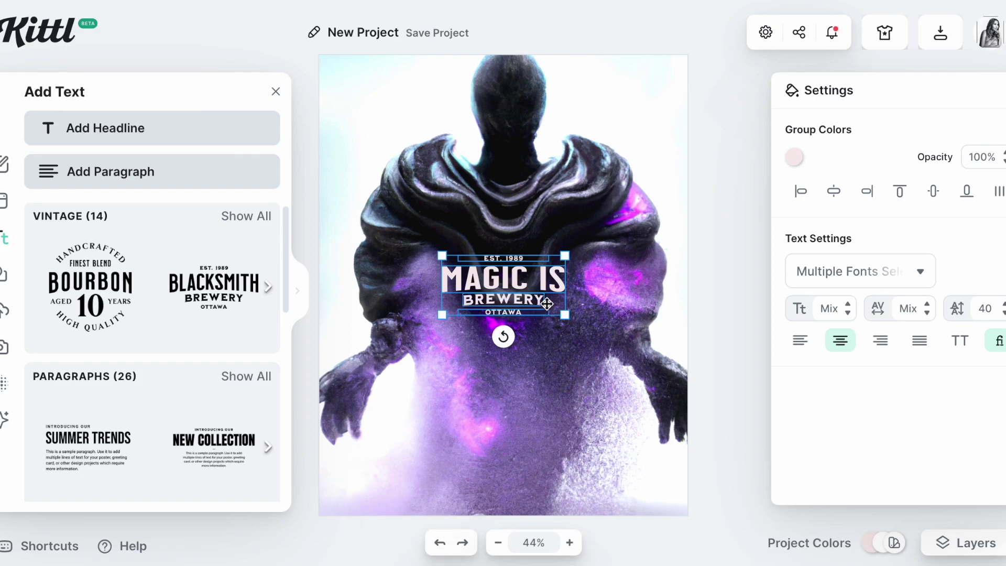
- Replace the BREWERY line's text with WITHIN
double_click(541, 299)
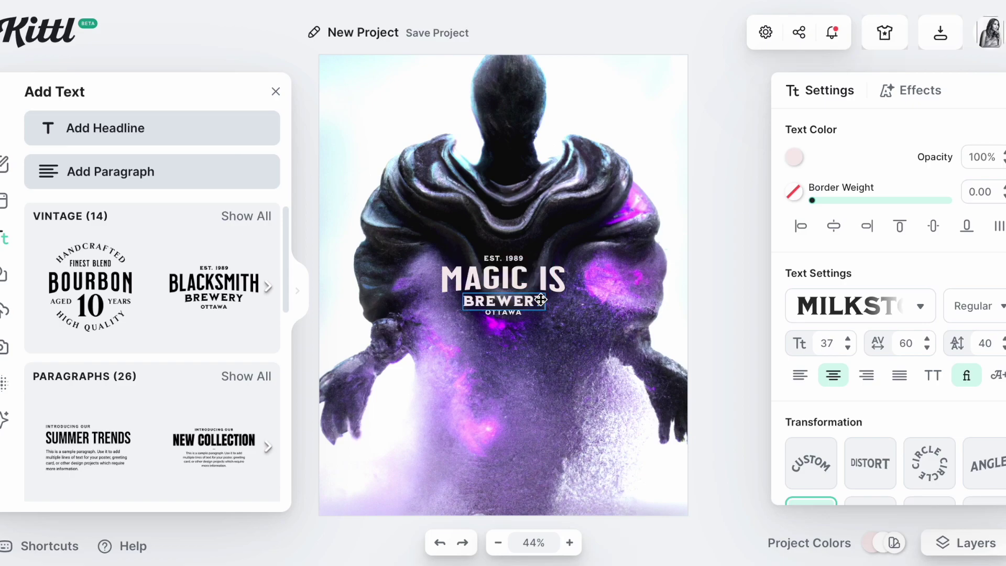
double_click(540, 299)
key(BackSpace)
key(BackSpace)
key(BackSpace)
key(BackSpace)
key(BackSpace)
key(BackSpace)
key(BackSpace)
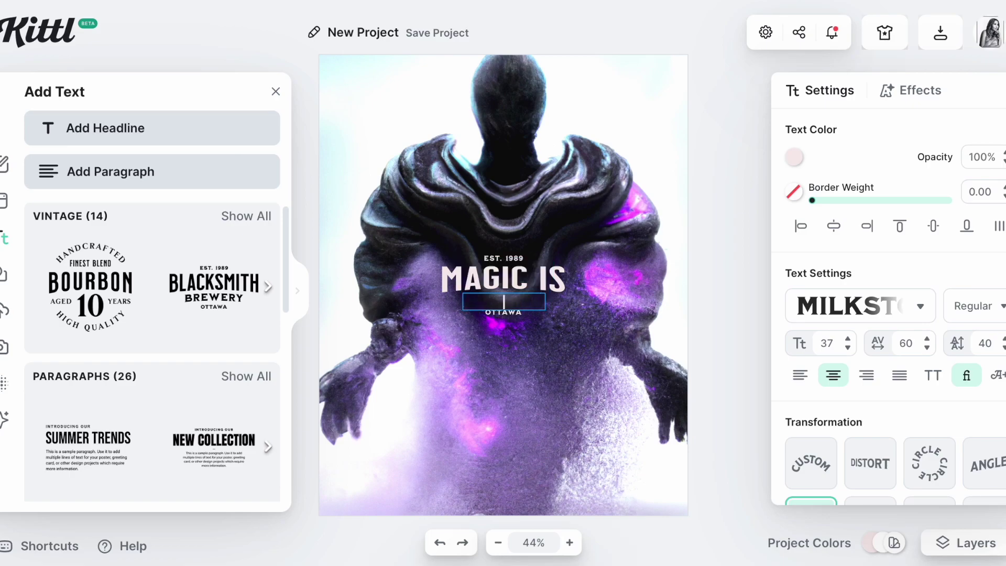
text(WITHIN)
key(Escape)
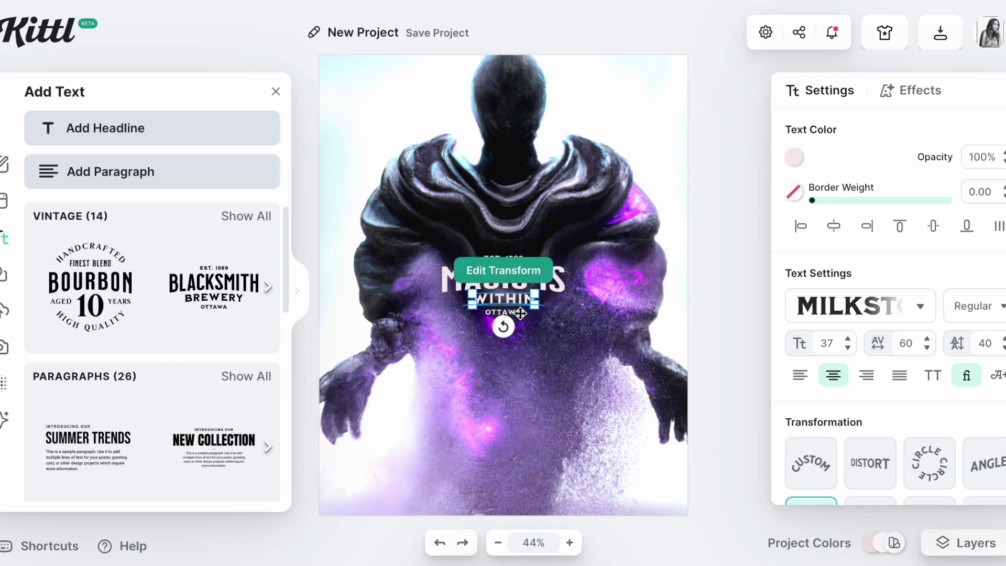
- Cut the OTTAWA line down to U and widen its text box
click(520, 313)
double_click(520, 314)
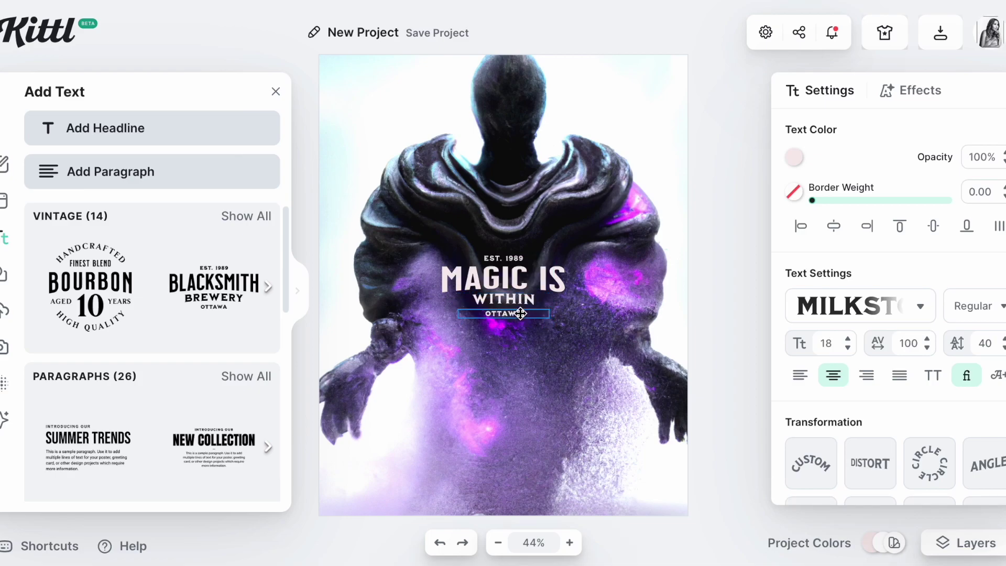
key(BackSpace)
key(Escape)
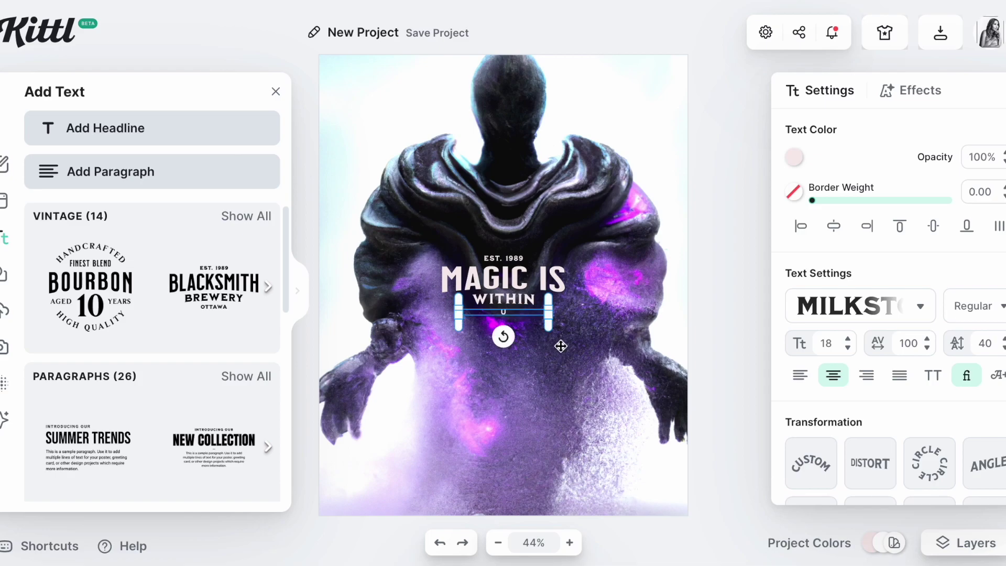
mouse_move(550, 350)
mouse_down()
mouse_move(582, 351)
mouse_move(548, 339)
mouse_up()
click(518, 321)
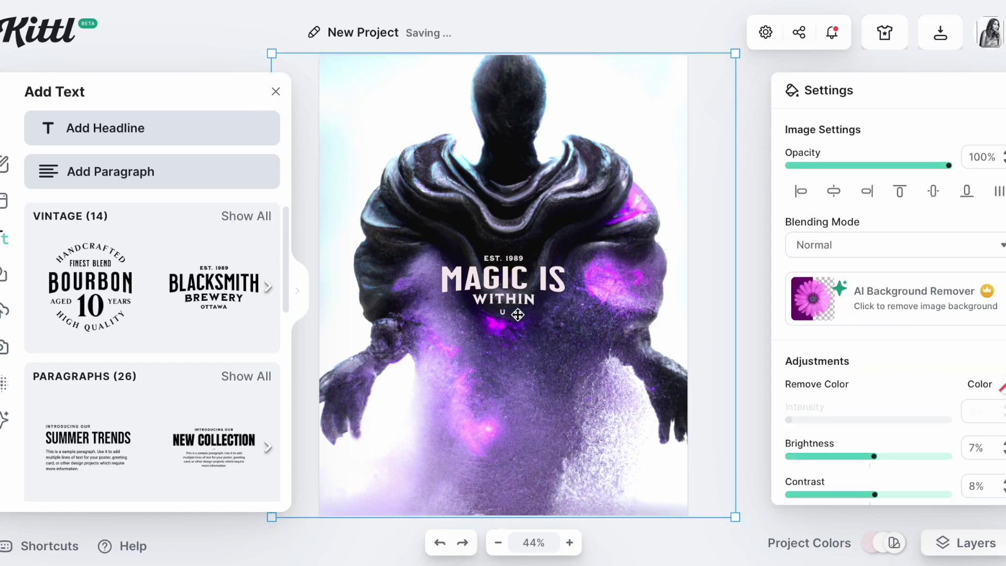
- Delete the text group, then restore it
click(503, 313)
click(514, 313)
click(506, 310)
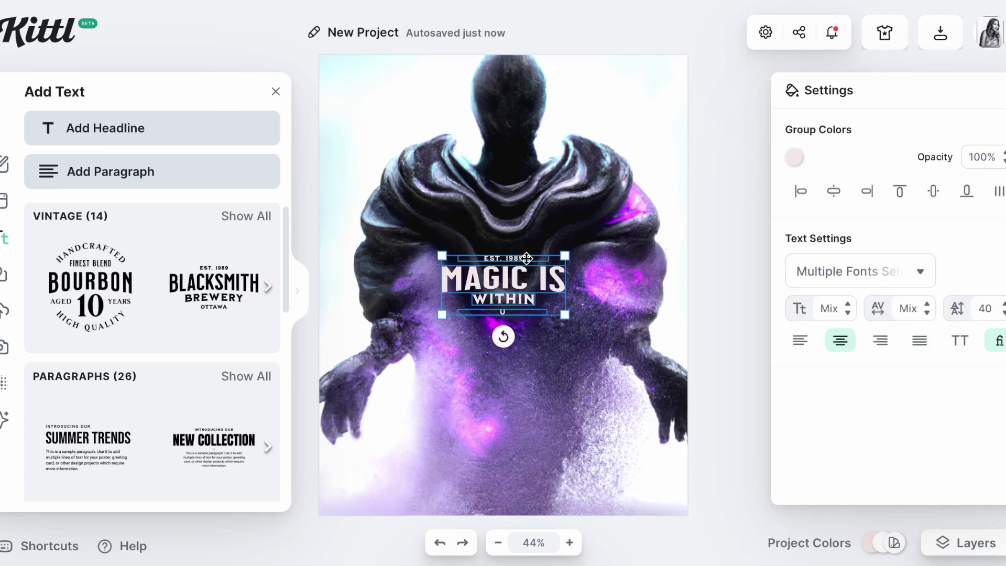
key(Delete)
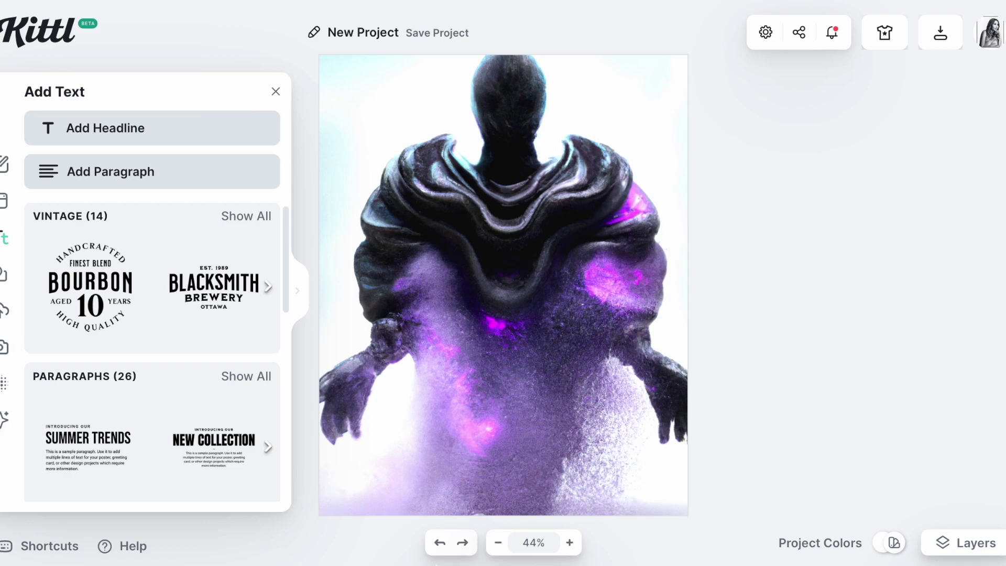
click(438, 542)
- Change the bottom U line to read YOU
click(510, 318)
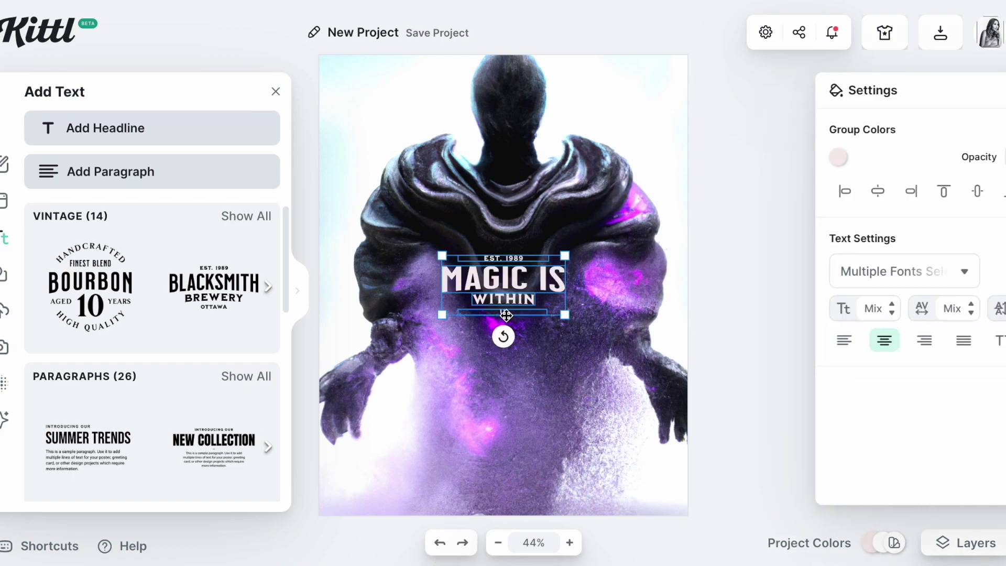
click(511, 313)
click(511, 313)
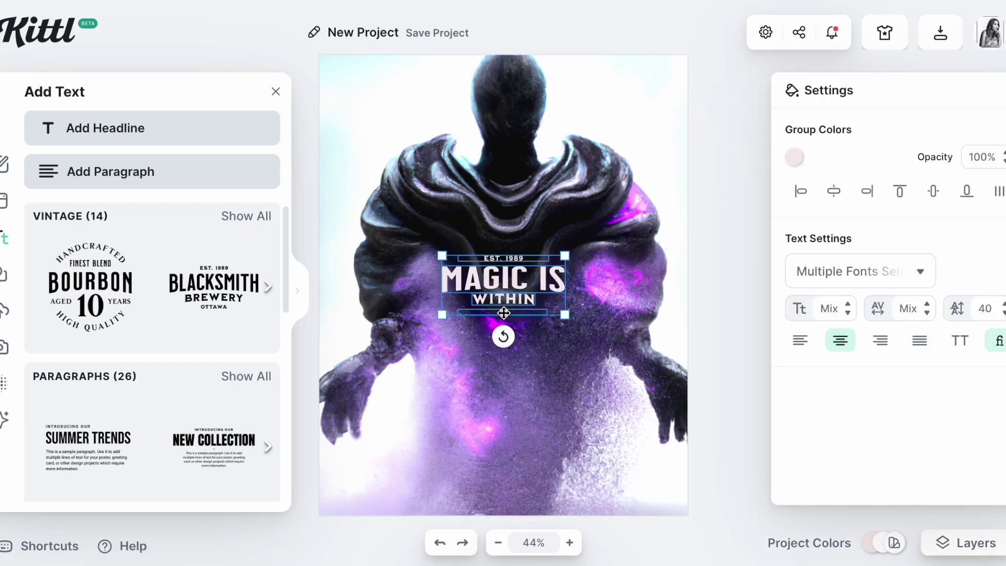
click(504, 313)
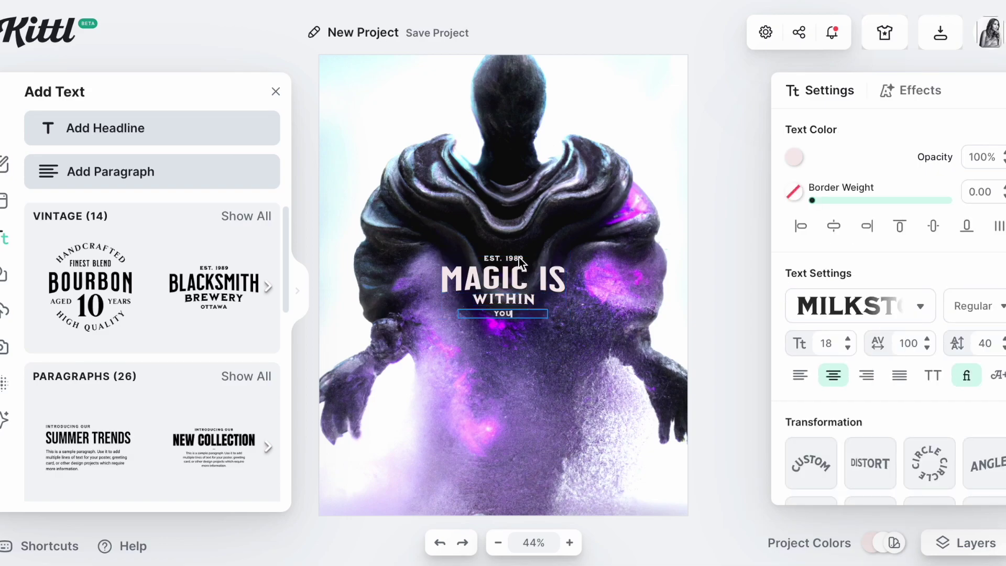
click(580, 318)
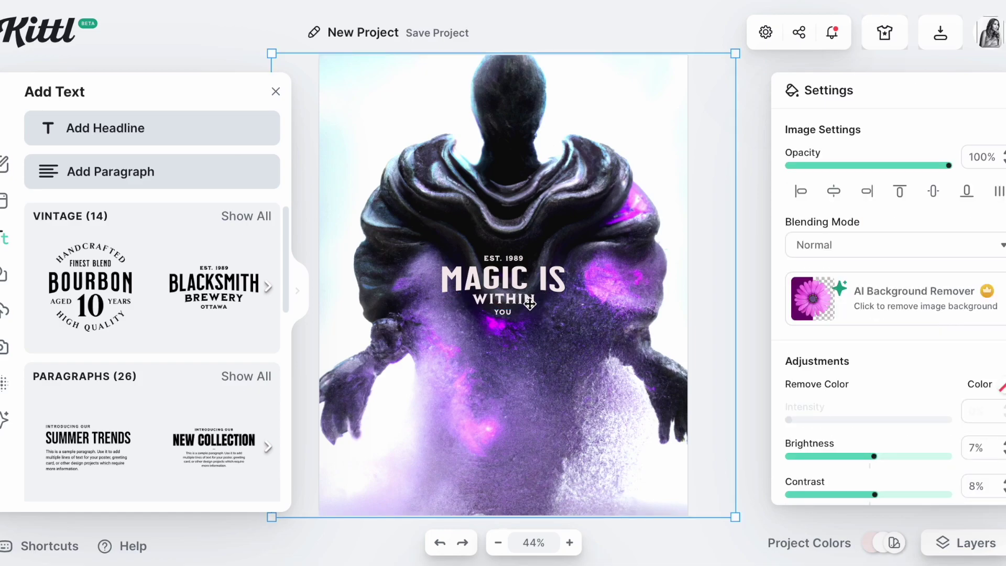
- Enlarge the MAGIC IS WITHIN YOU text group and shift it right
click(529, 303)
drag(439, 254, 393, 231)
click(695, 392)
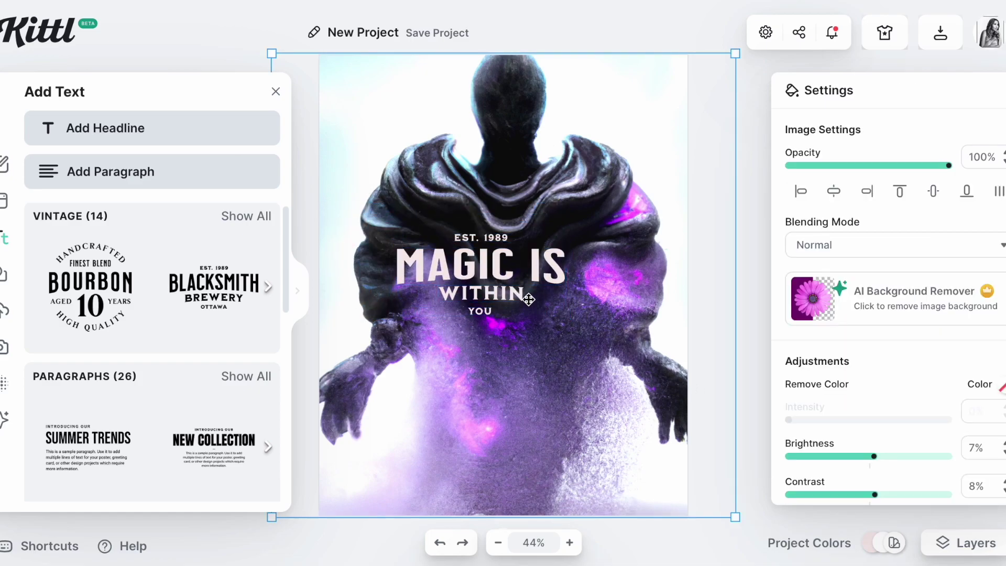
drag(521, 293, 559, 293)
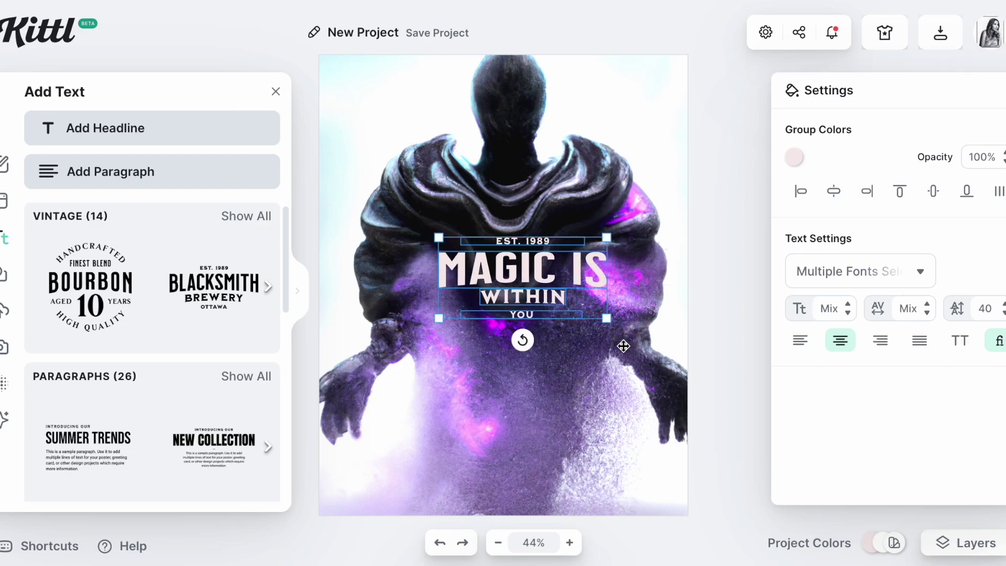
click(559, 242)
- Remove the EST. 1989 line and move the title up onto the creature's chest
click(555, 241)
click(545, 241)
key(BackSpace)
key(BackSpace)
key(BackSpace)
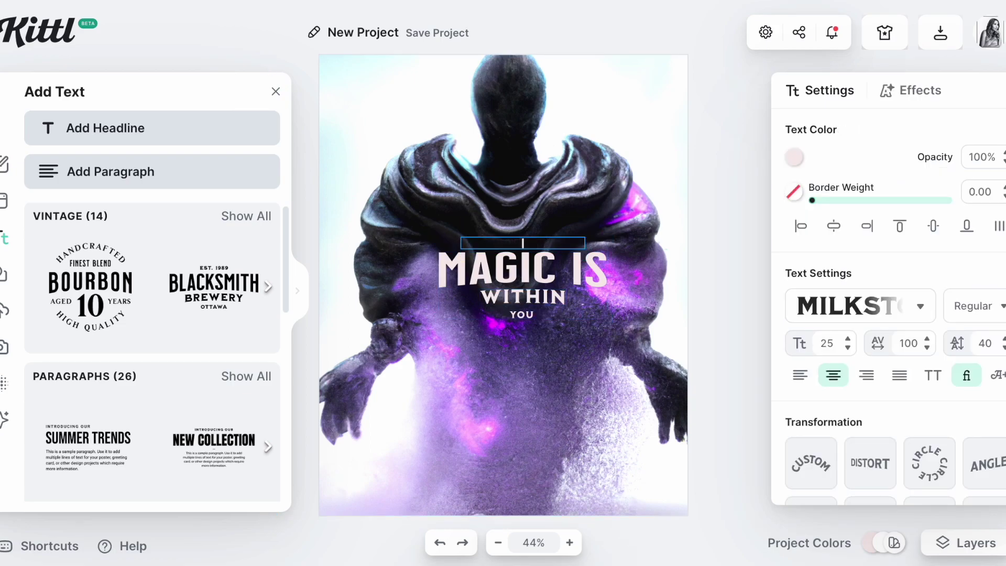
click(743, 301)
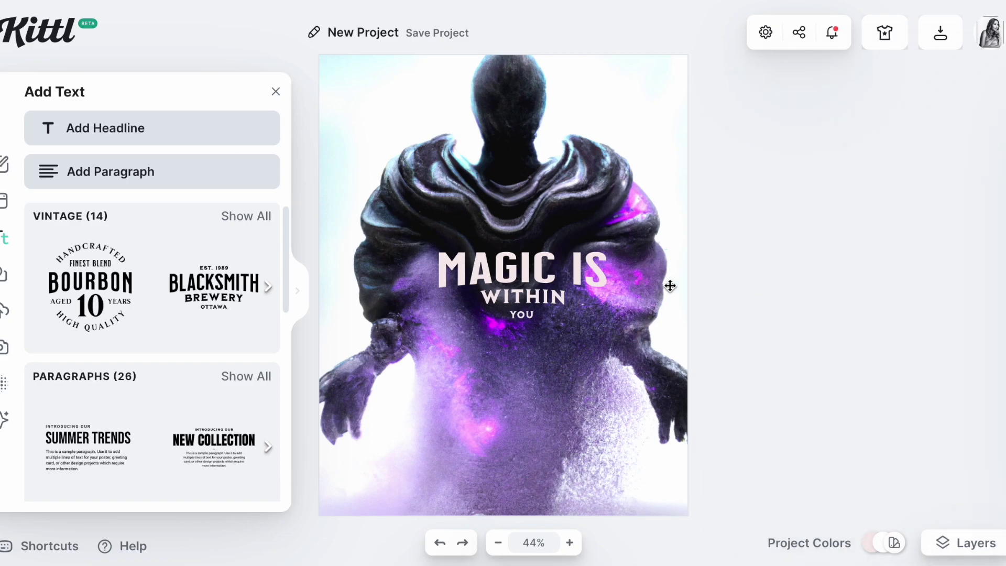
drag(544, 265, 535, 240)
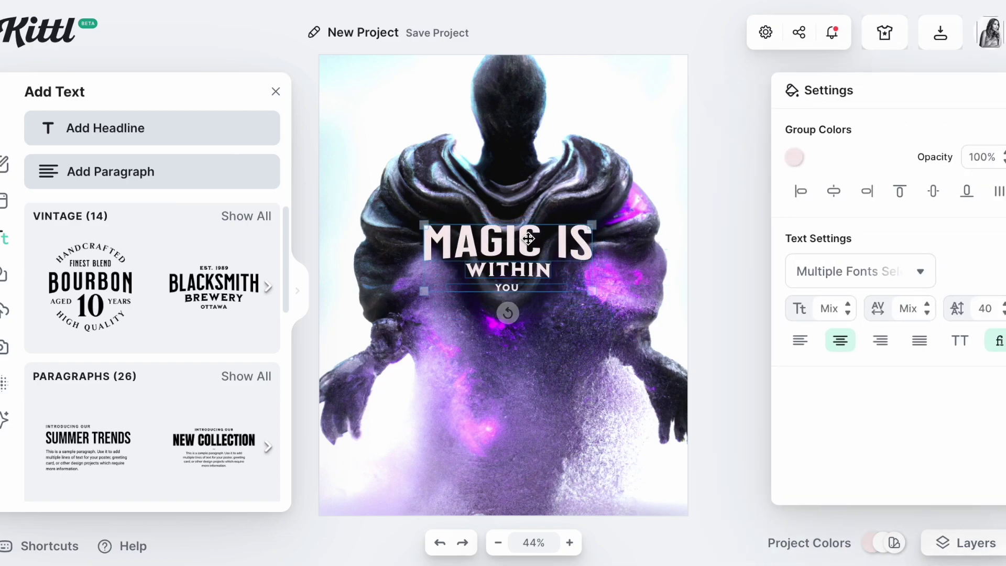
click(733, 400)
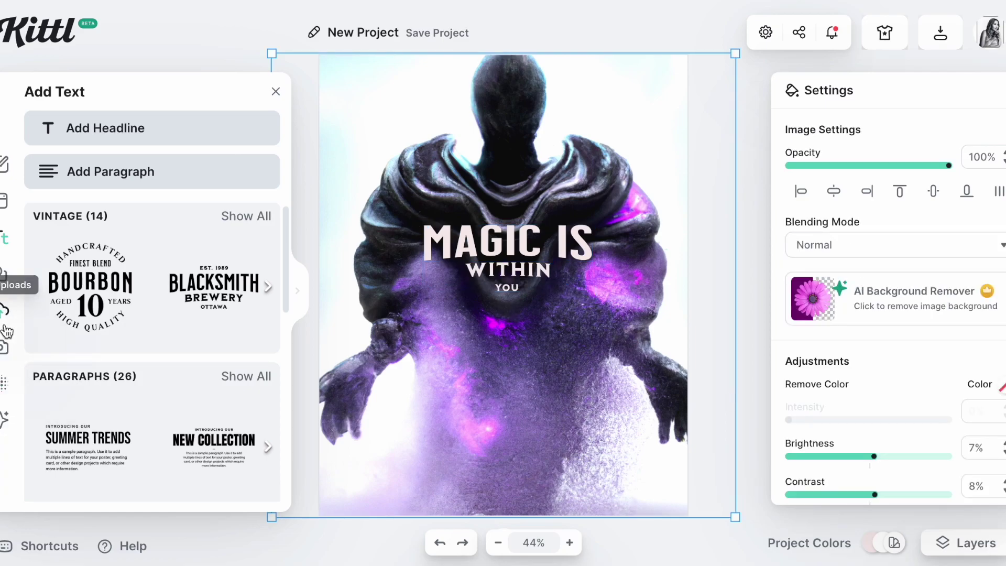
- Try grunge, paper, wood-grain and light concrete textures on the poster, returning to wood-grain
click(4, 383)
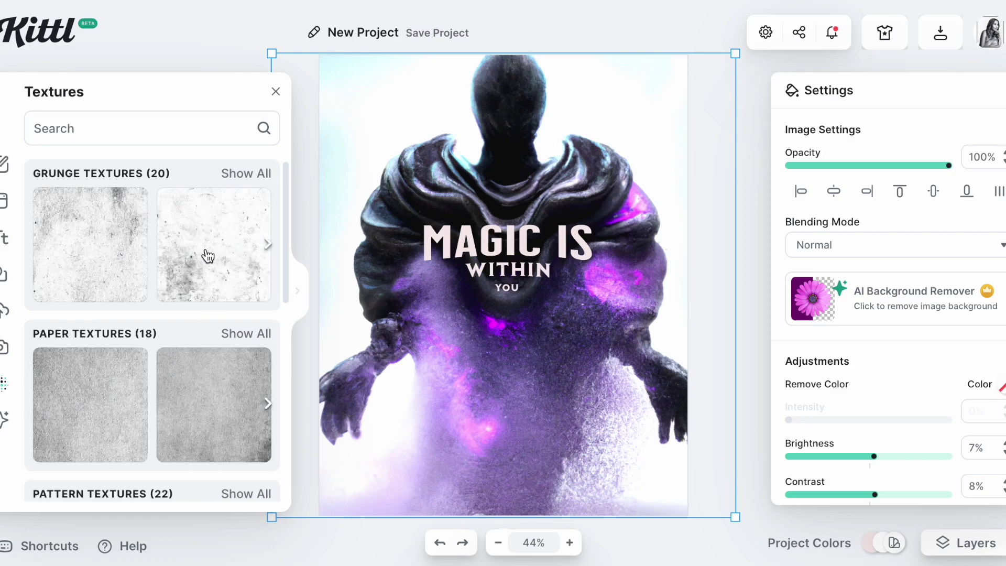
click(208, 255)
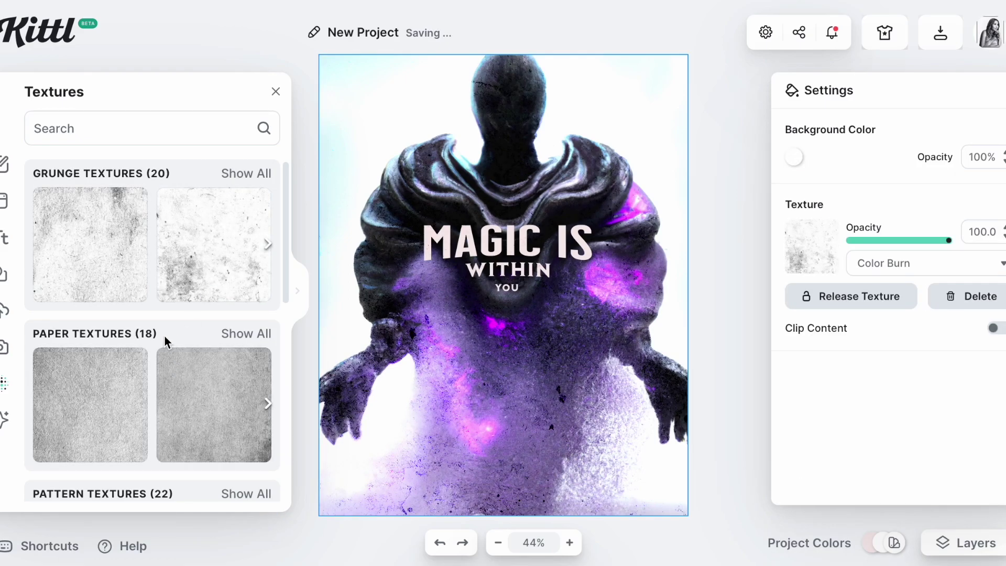
click(200, 393)
click(256, 174)
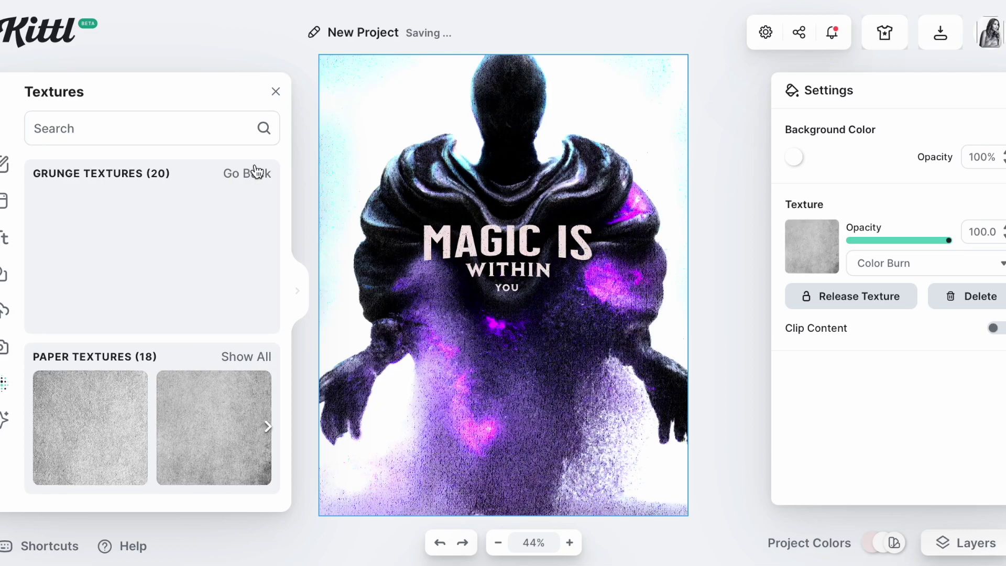
scroll(237, 339, down, 1)
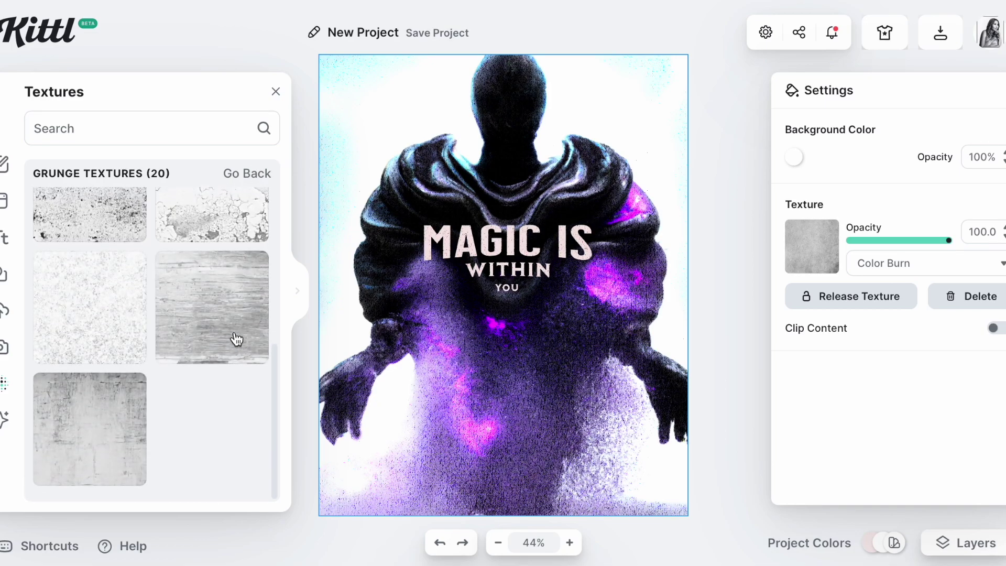
click(229, 337)
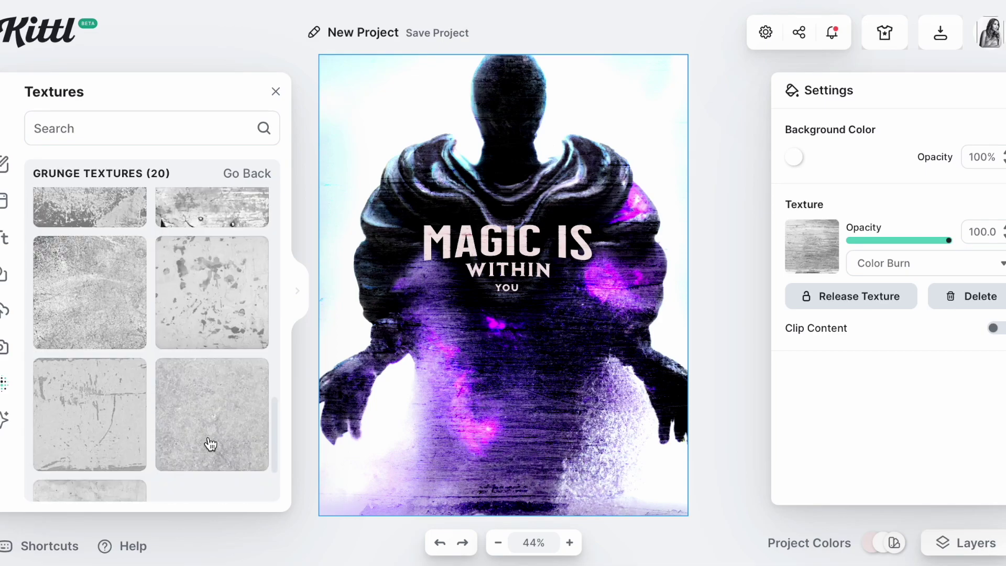
click(210, 444)
scroll(210, 444, down, 3)
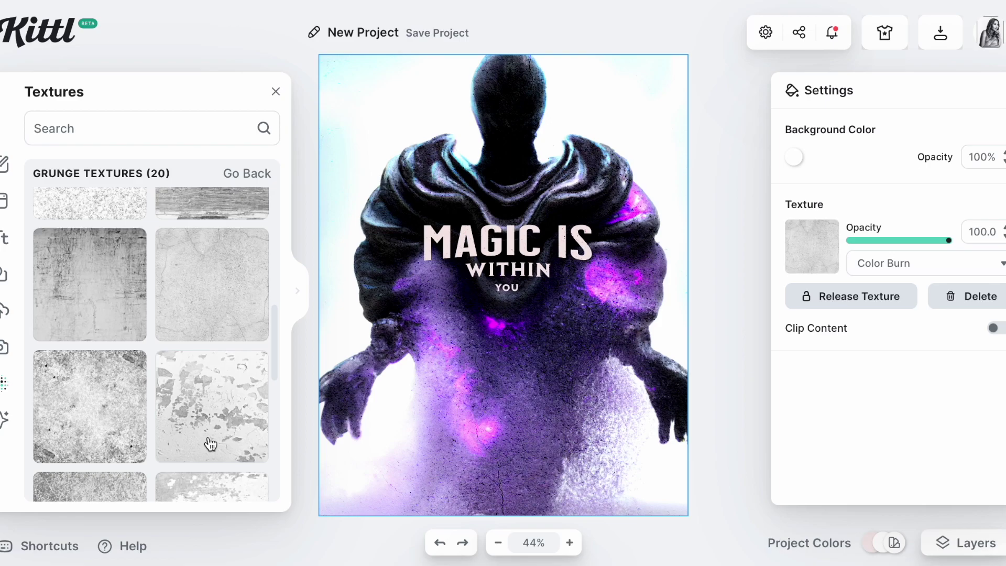
scroll(236, 348, up, 1)
click(226, 254)
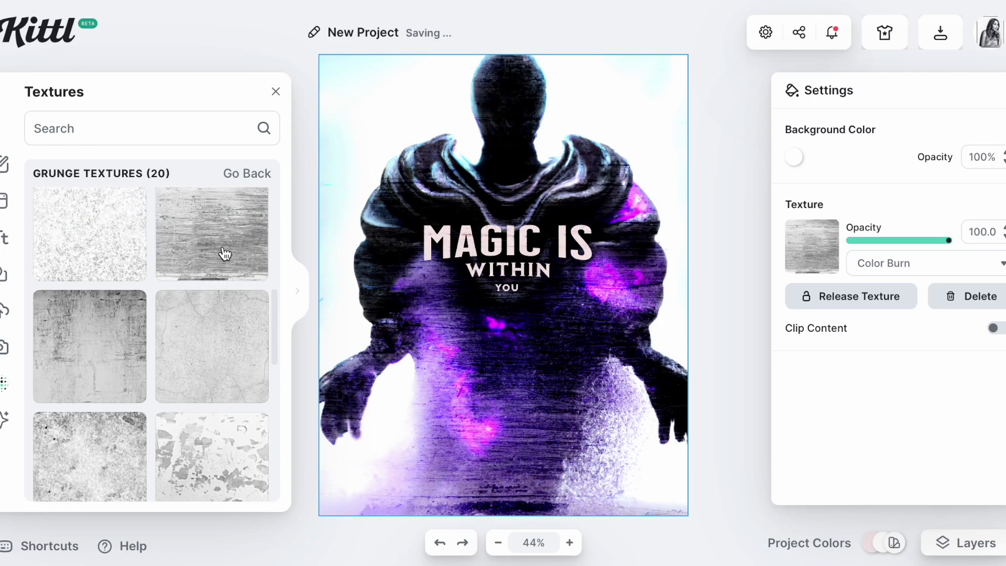
scroll(226, 254, up, 1)
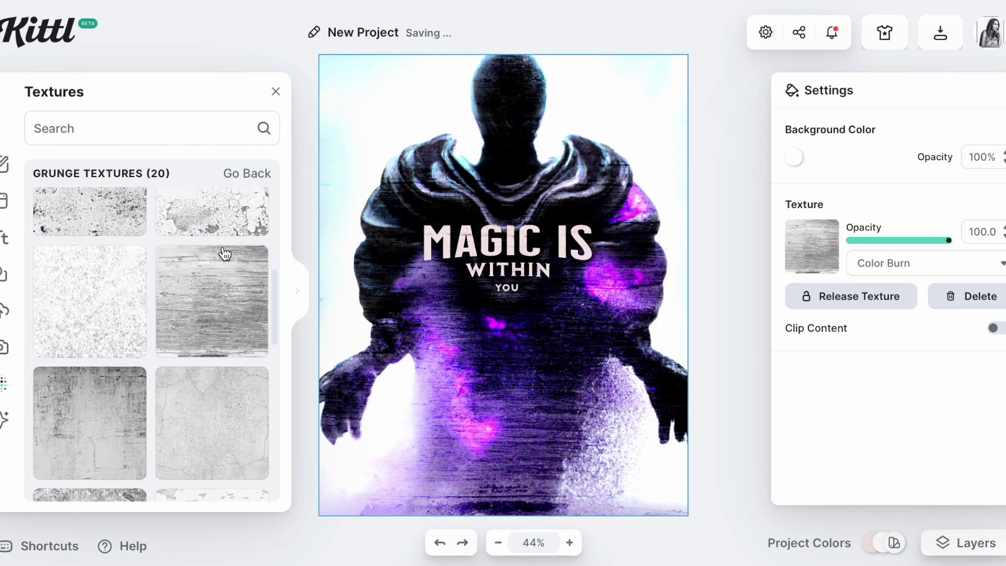
- After trying a paper texture, apply the first crack texture over the poster in Color Burn at 100%
click(5, 419)
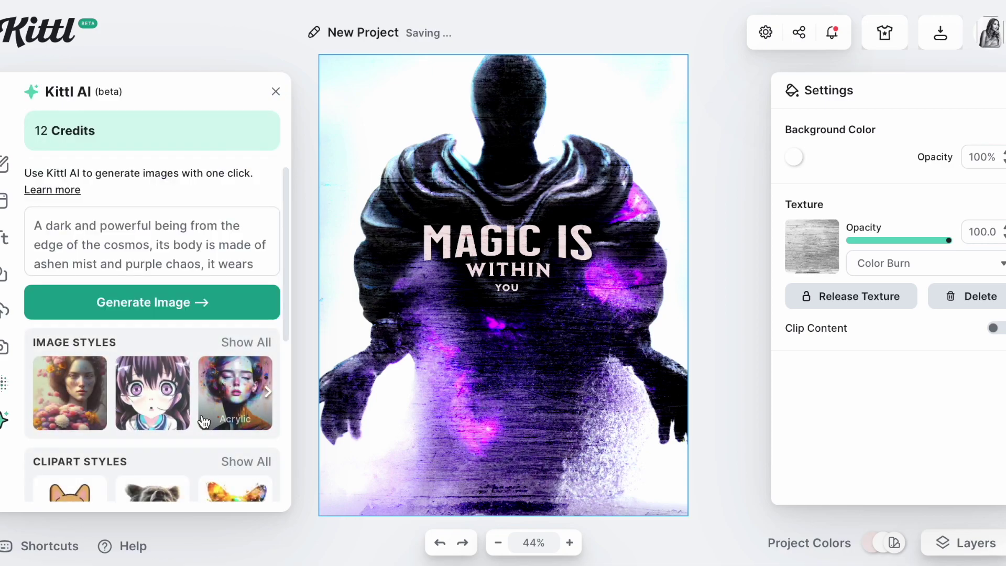
scroll(204, 422, down, 2)
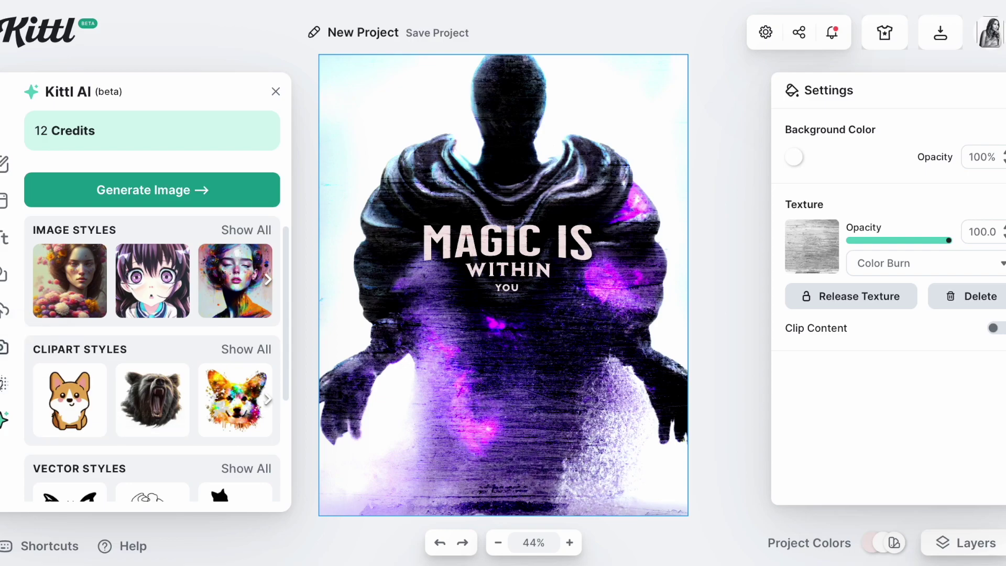
click(4, 385)
scroll(192, 409, down, 1)
click(215, 372)
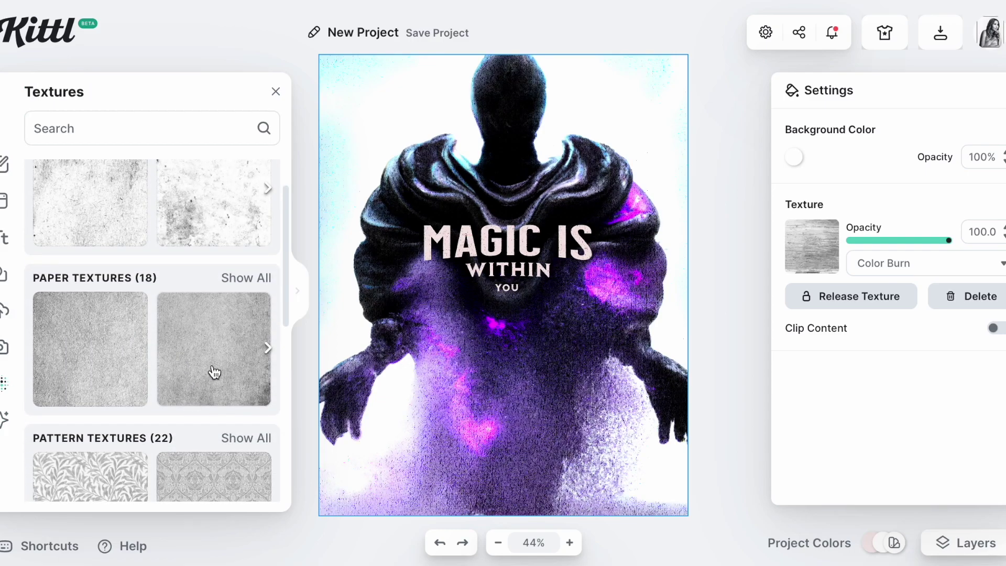
click(85, 348)
scroll(84, 340, down, 5)
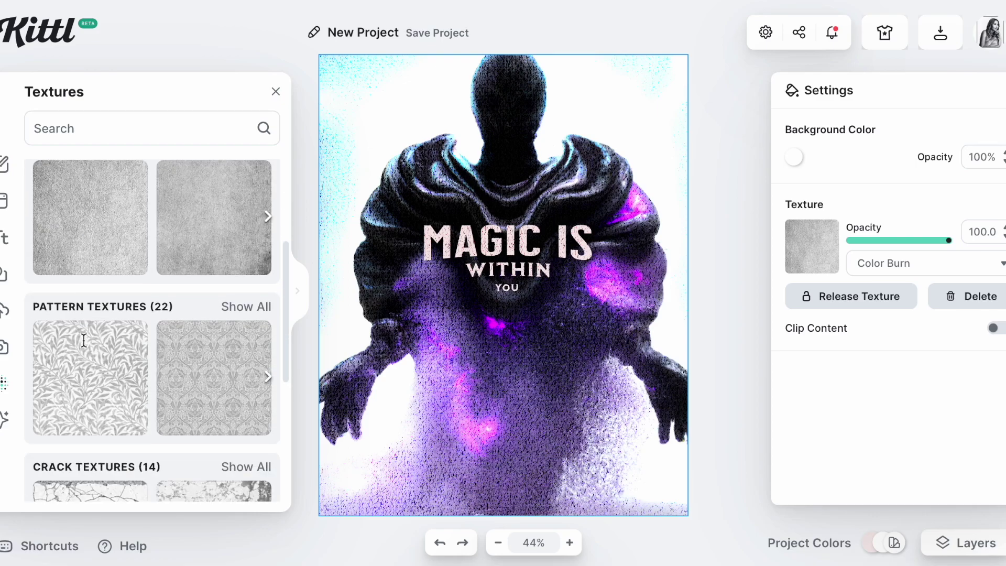
scroll(84, 340, down, 3)
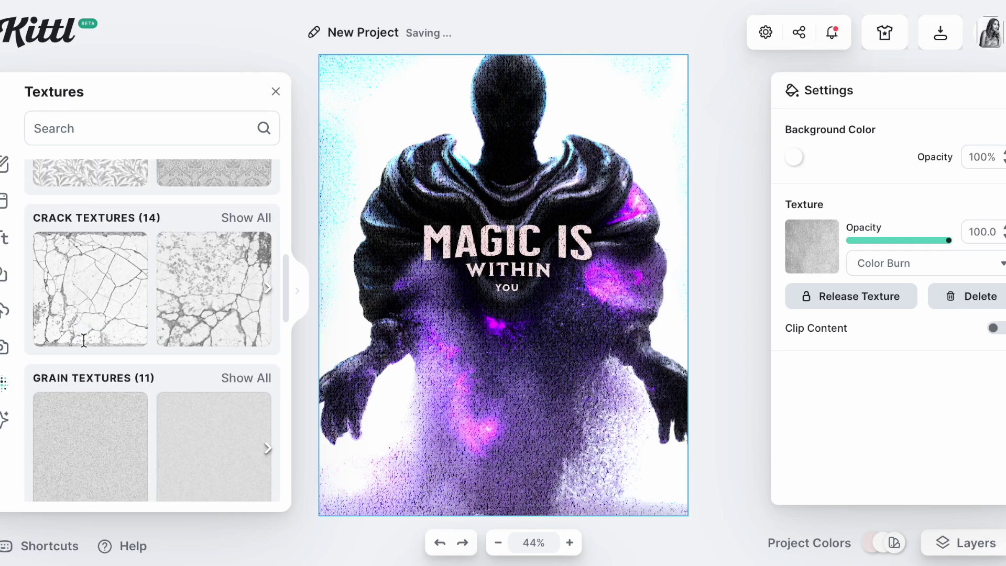
click(109, 308)
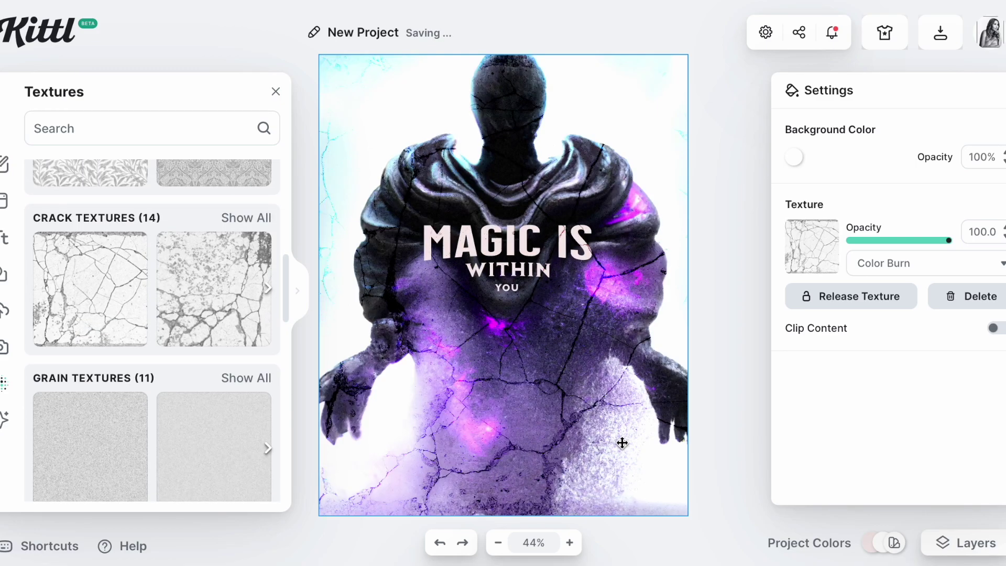
click(716, 323)
click(748, 225)
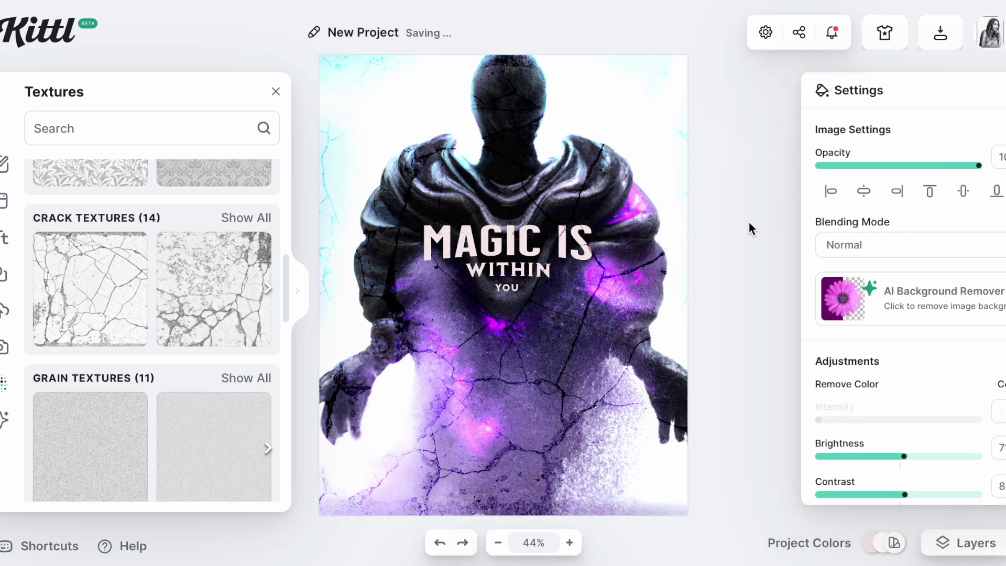
- Close the Textures panel and start downloading the poster as a JPG
click(276, 92)
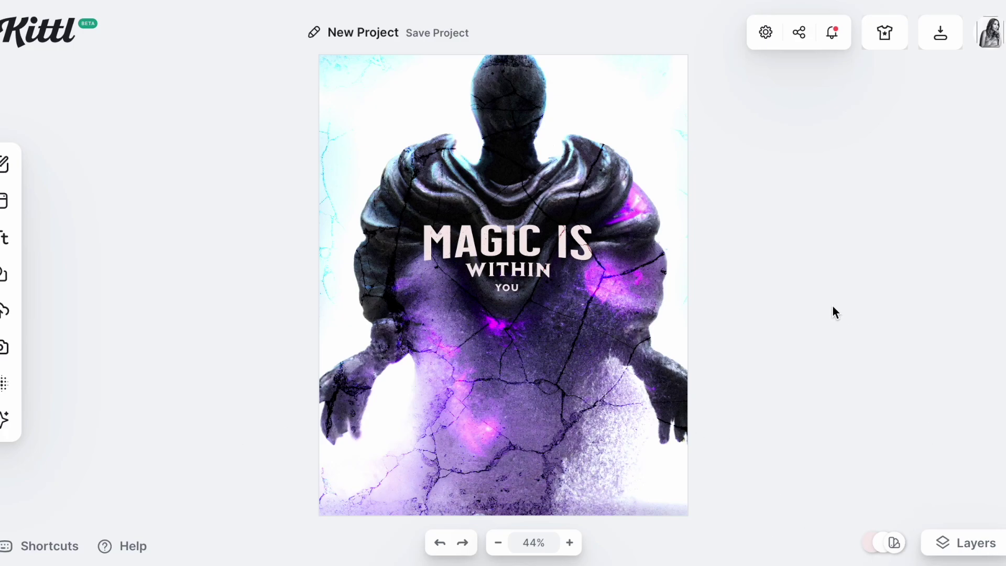
scroll(826, 288, down, 5)
scroll(826, 285, up, 5)
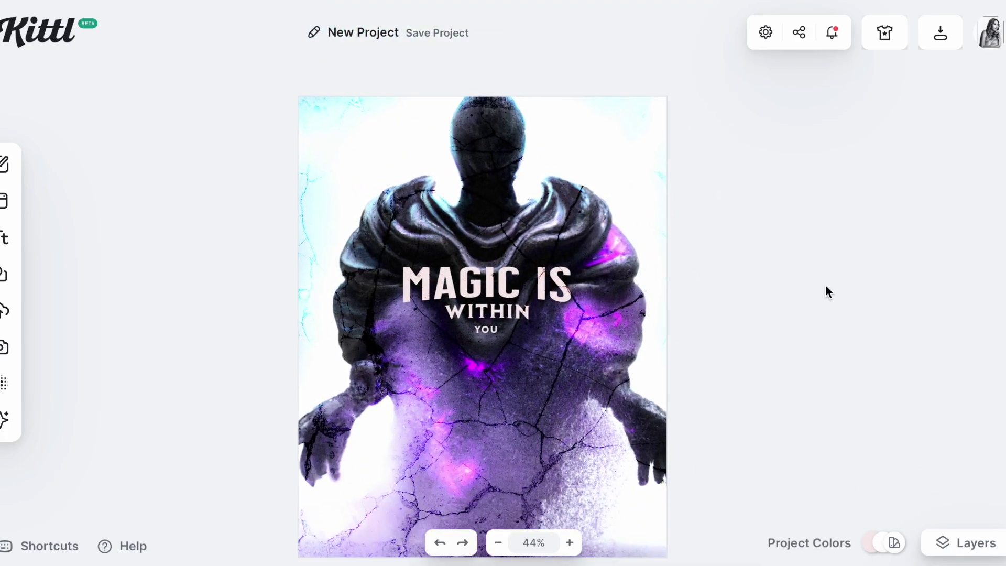
scroll(825, 285, down, 1)
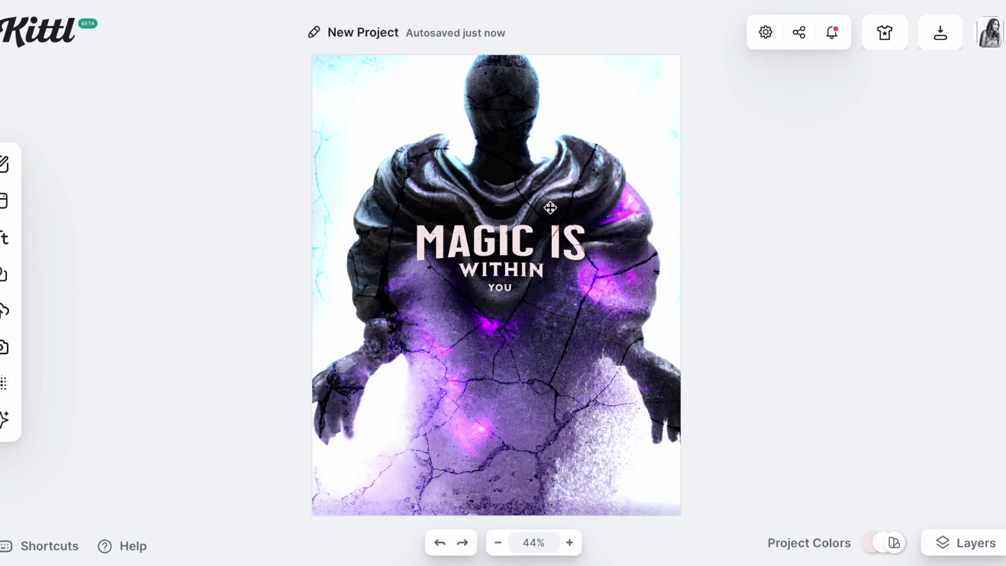
click(938, 38)
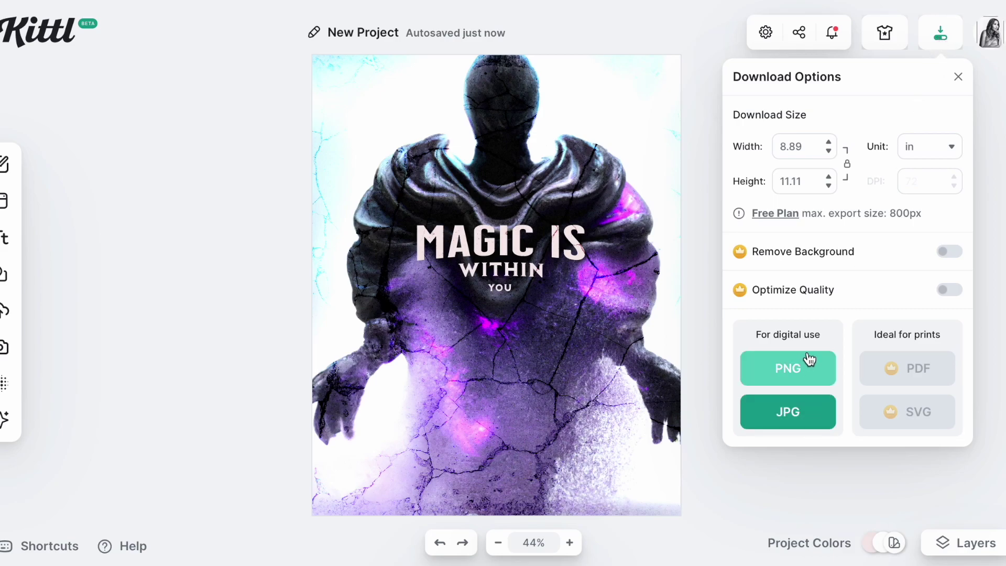
click(797, 410)
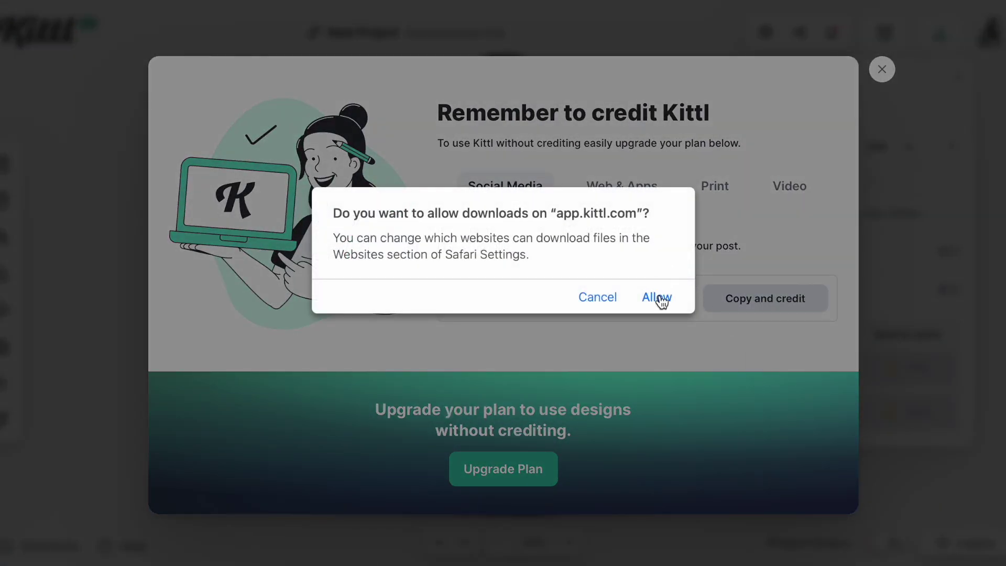
- Allow Safari's download from app.kittl.com and dismiss Kittl's credit reminder
click(658, 298)
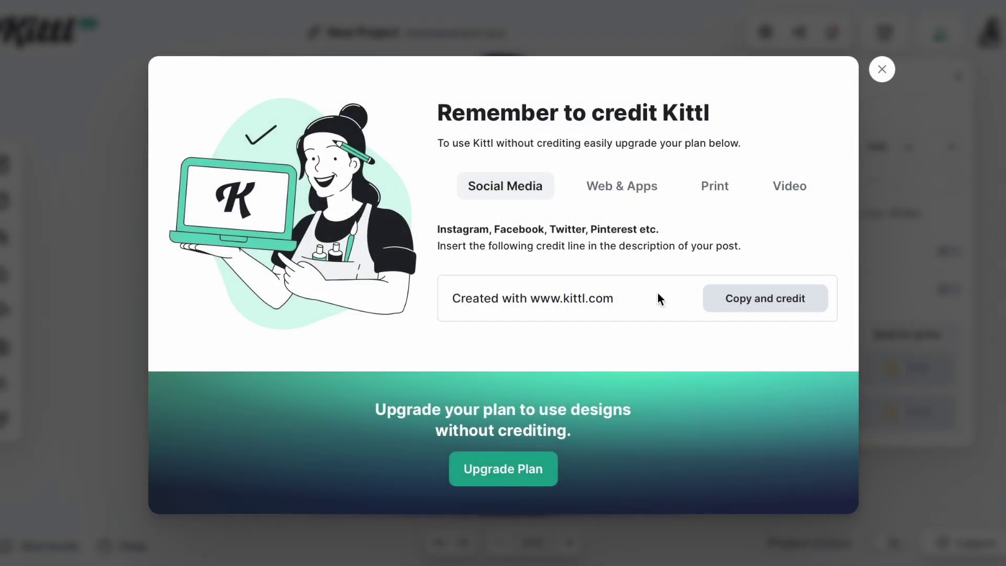
click(882, 69)
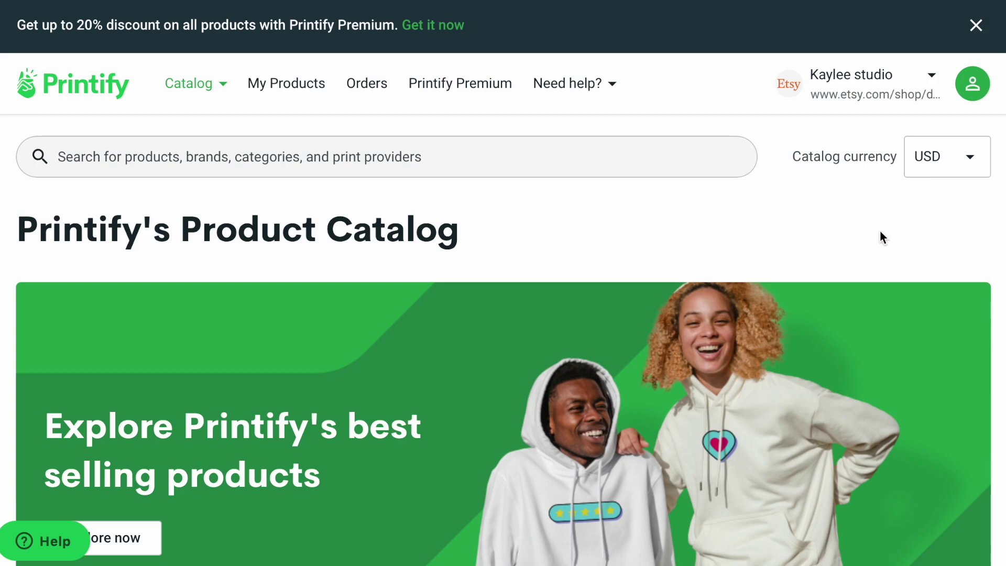
scroll(880, 233, down, 5)
- From Men's T-shirts, pick the Unisex Jersey Short Sleeve Tee and start designing with Print Geek
scroll(880, 233, up, 3)
scroll(880, 233, down, 1)
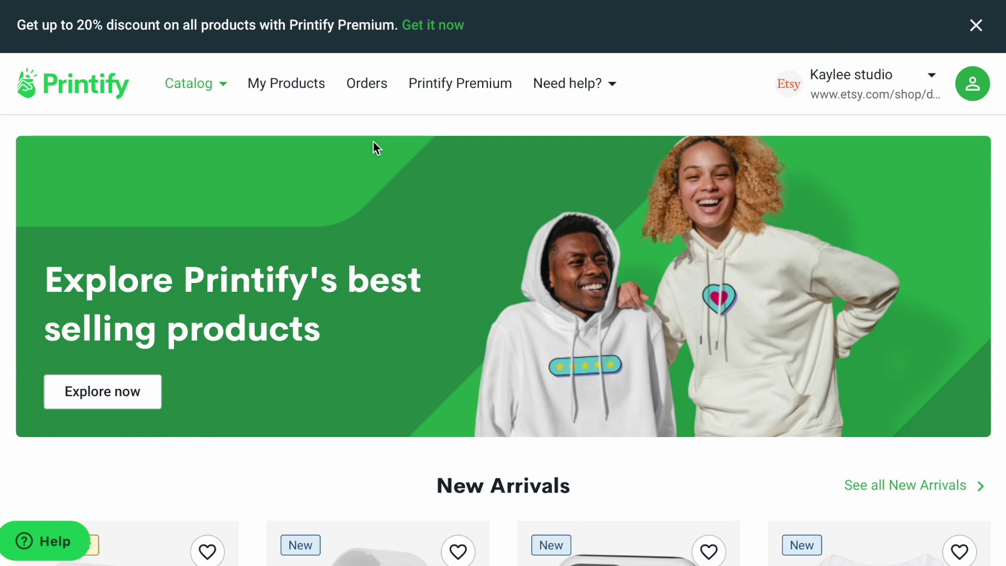
click(294, 86)
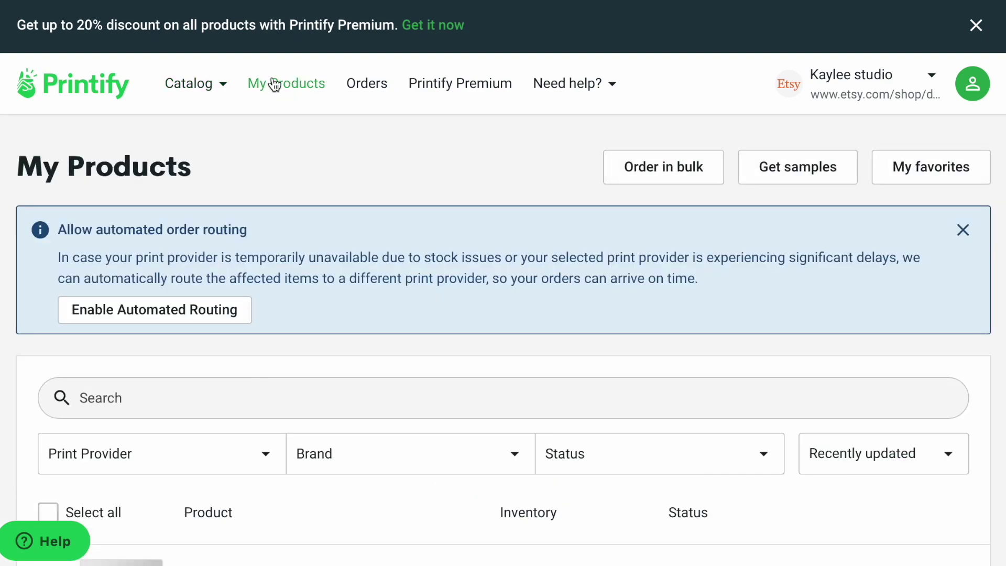
mouse_move(184, 90)
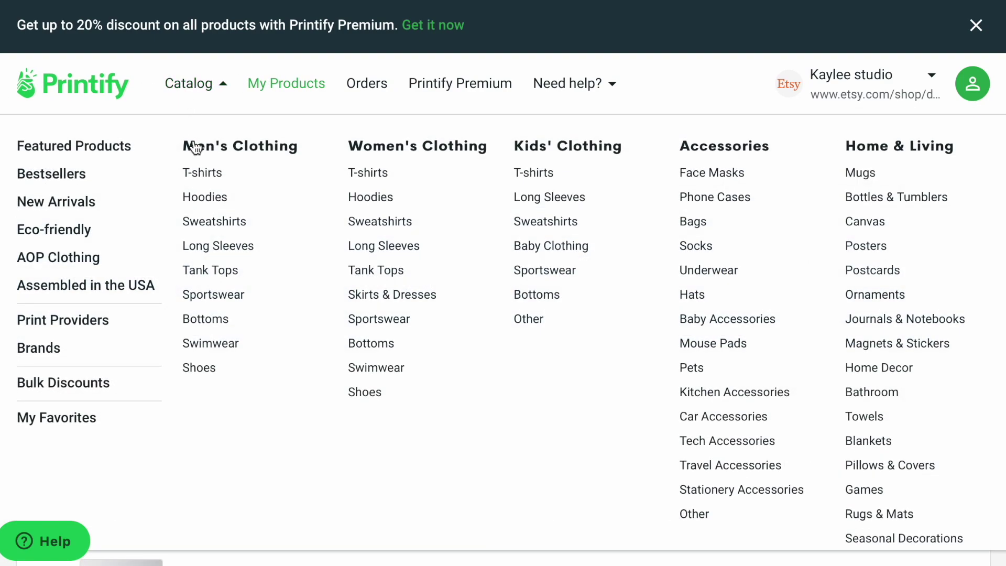
click(203, 174)
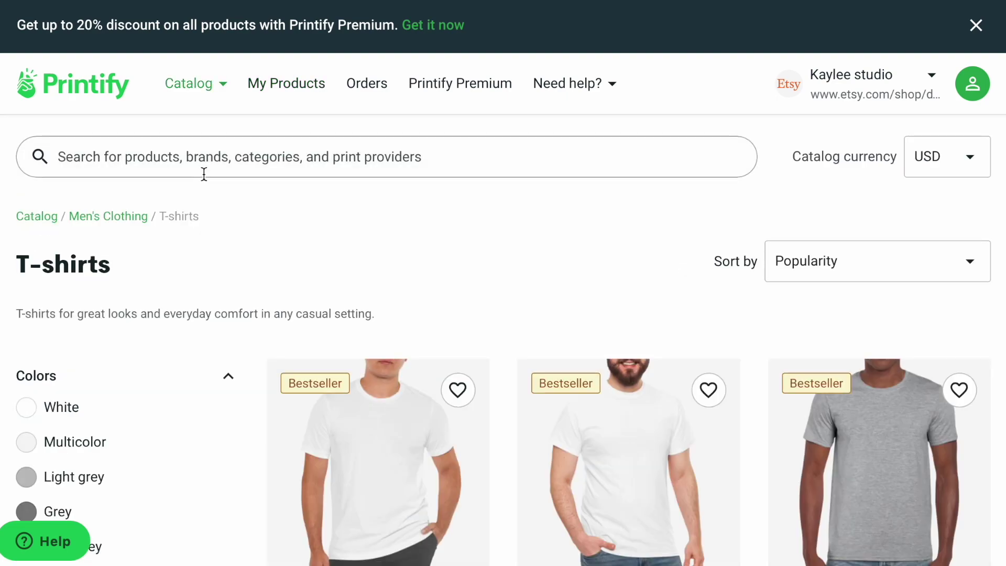
scroll(523, 282, down, 2)
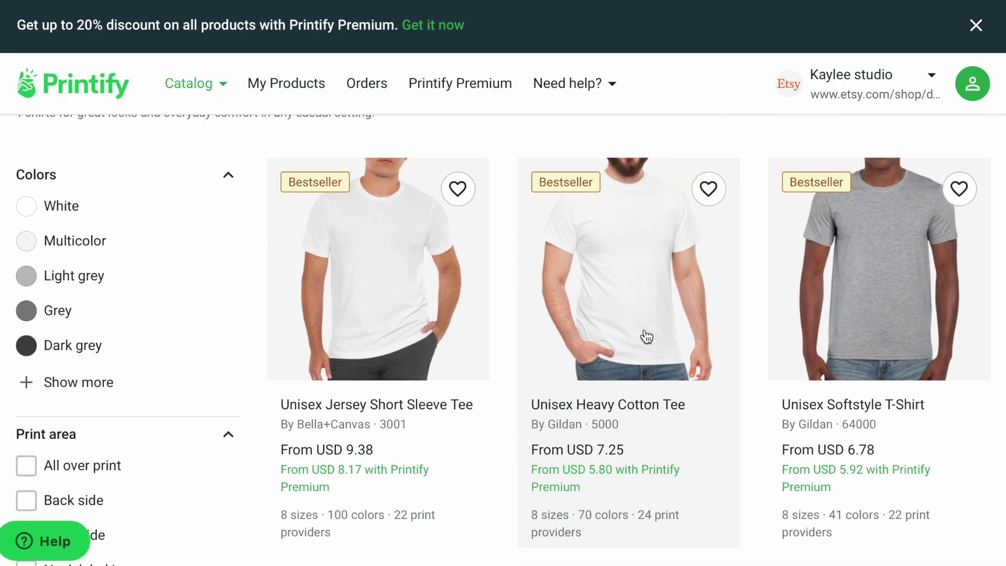
click(408, 322)
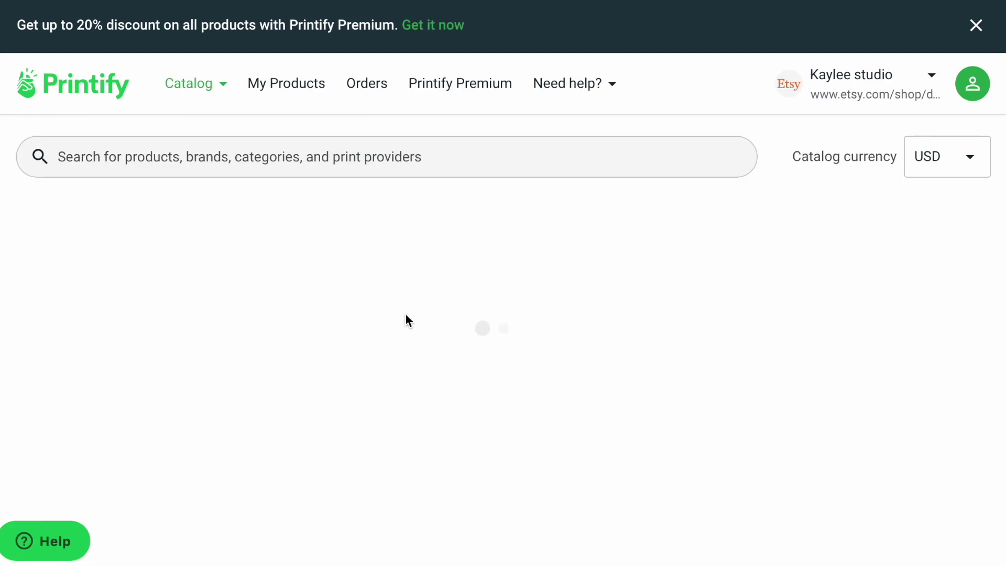
scroll(406, 314, down, 6)
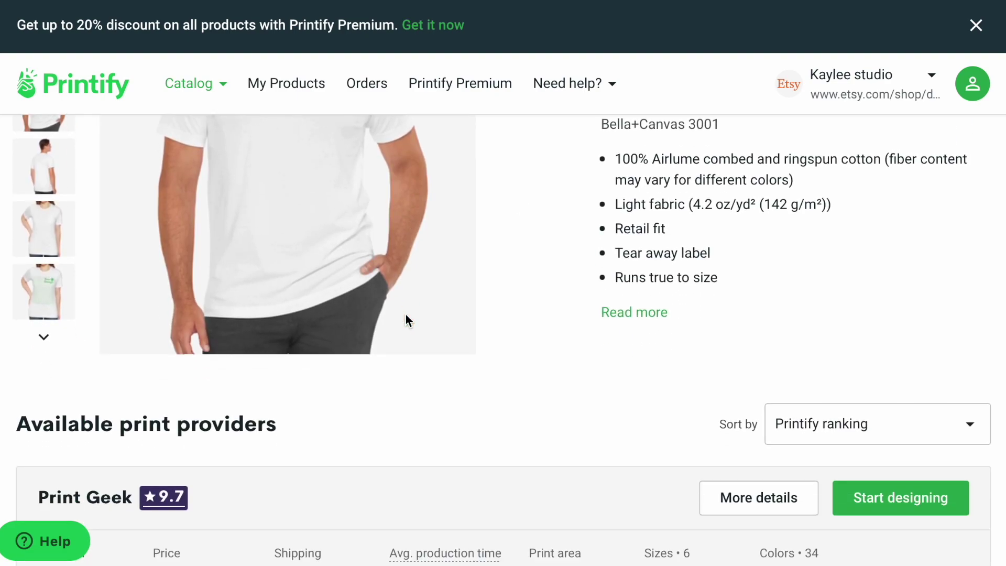
click(912, 404)
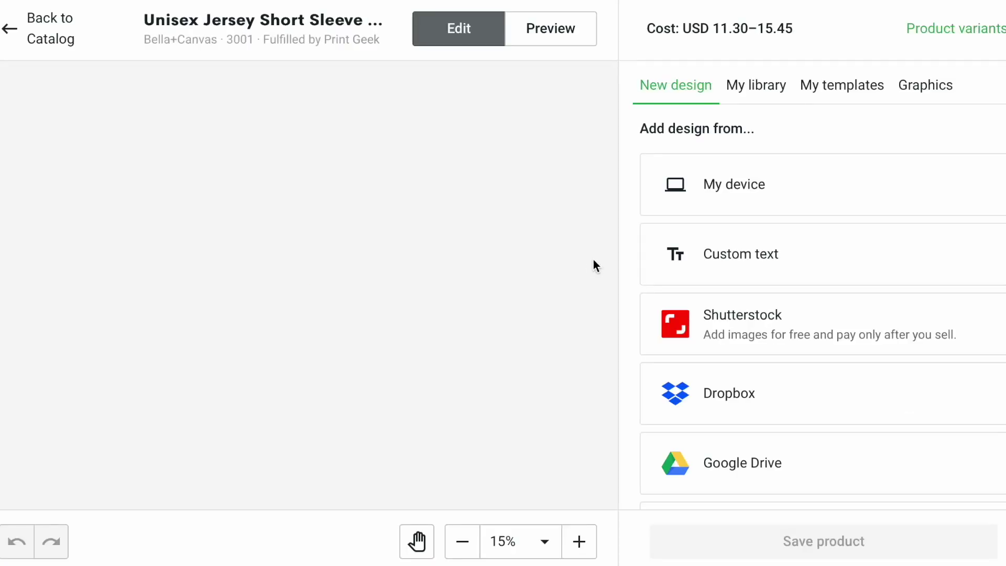
- Upload New Project.jpg from the Downloads folder onto the tee's front print area
click(707, 197)
scroll(636, 303, down, 5)
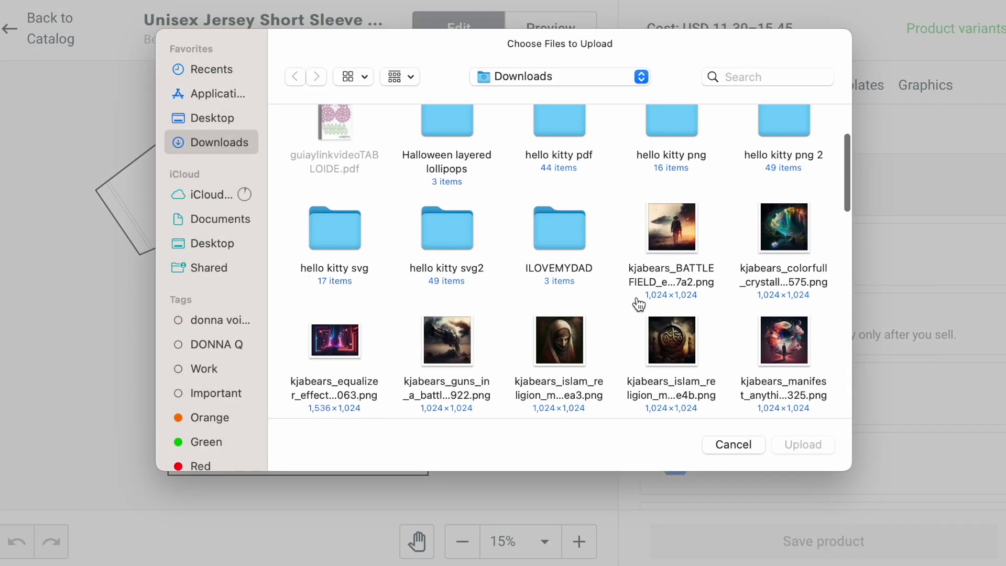
scroll(638, 304, down, 3)
scroll(638, 304, down, 5)
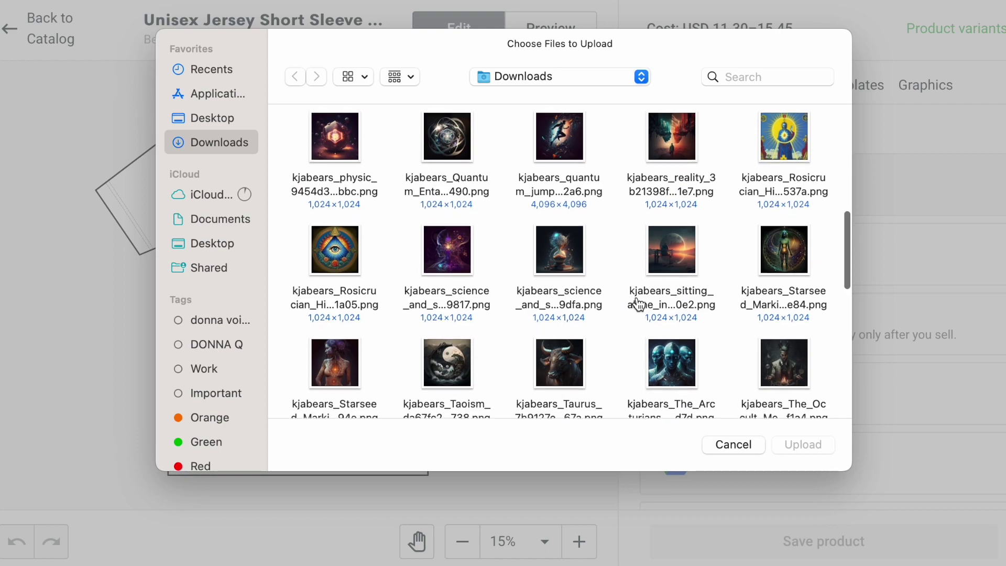
scroll(638, 304, down, 5)
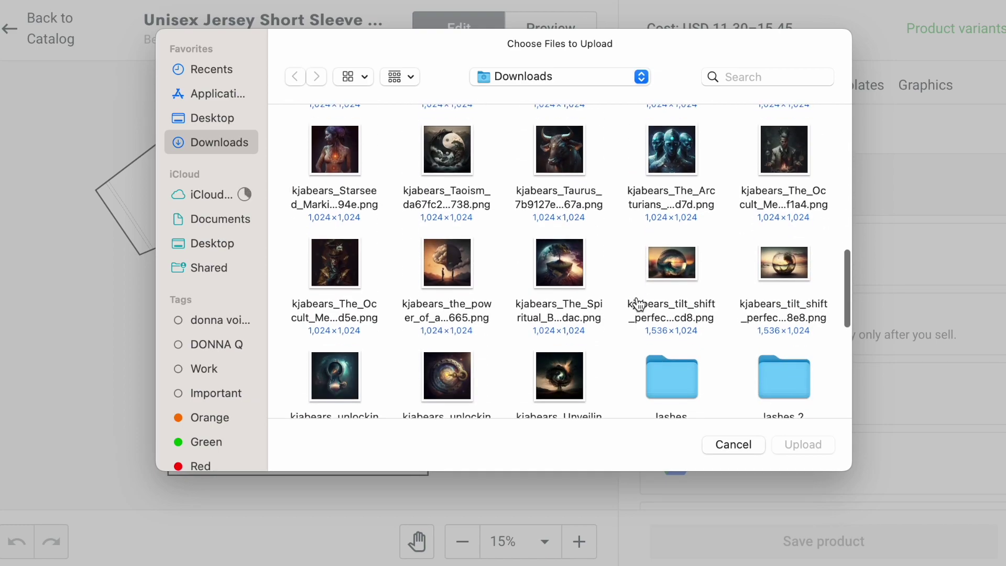
scroll(638, 304, down, 4)
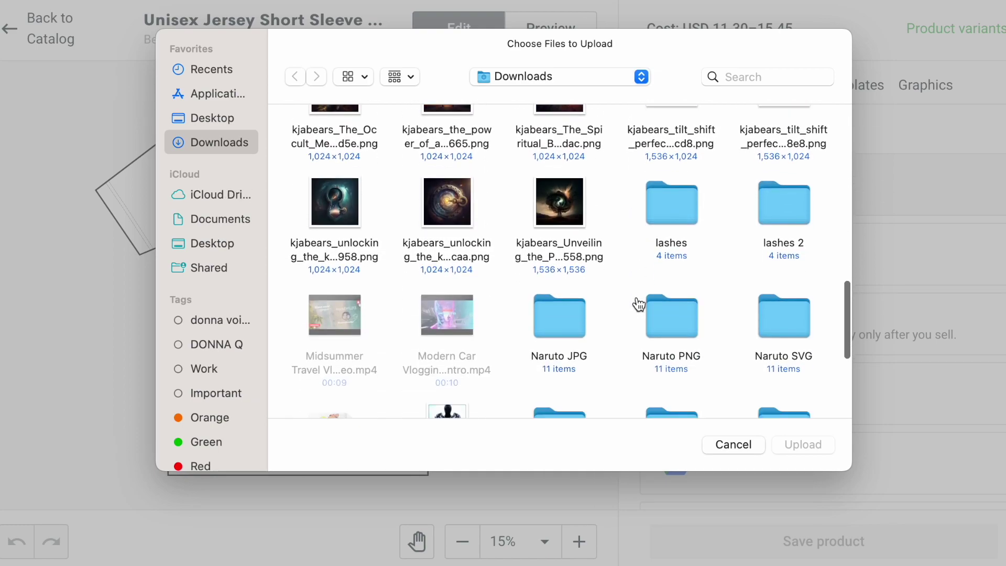
scroll(638, 304, down, 10)
click(463, 155)
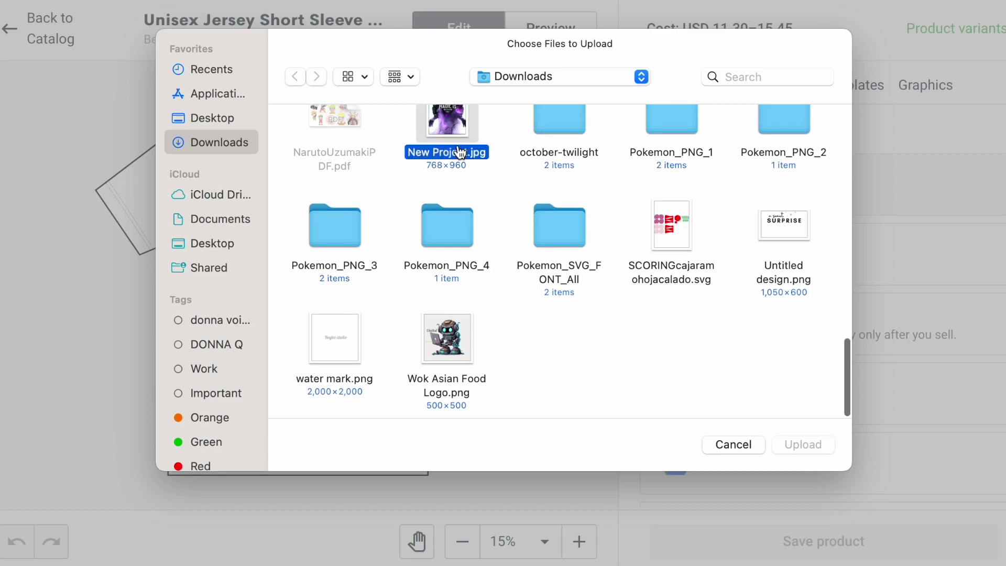
click(793, 444)
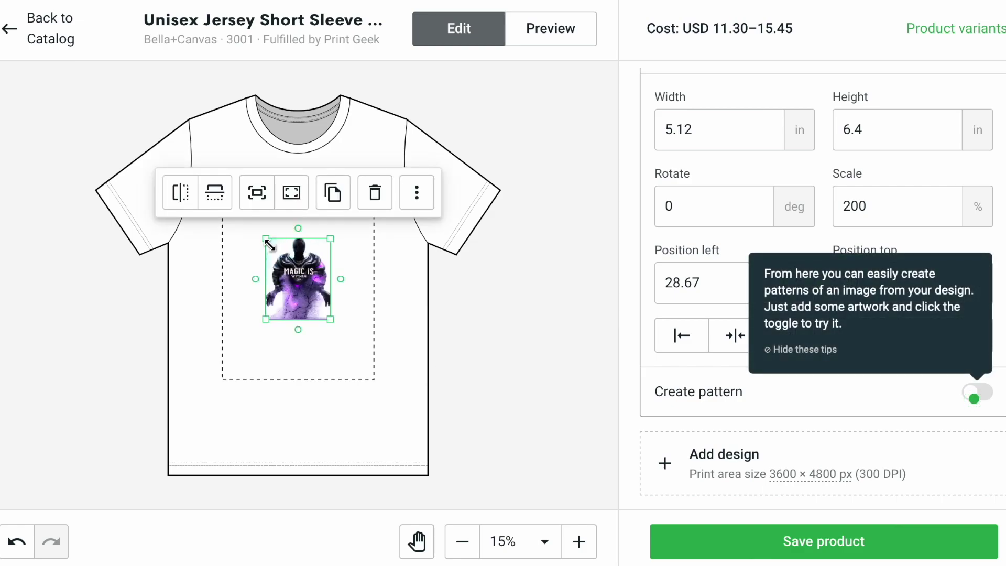
- Enlarge the poster to about 12.3 x 15.38 in, aligned to the print area's left edge
drag(265, 240, 223, 182)
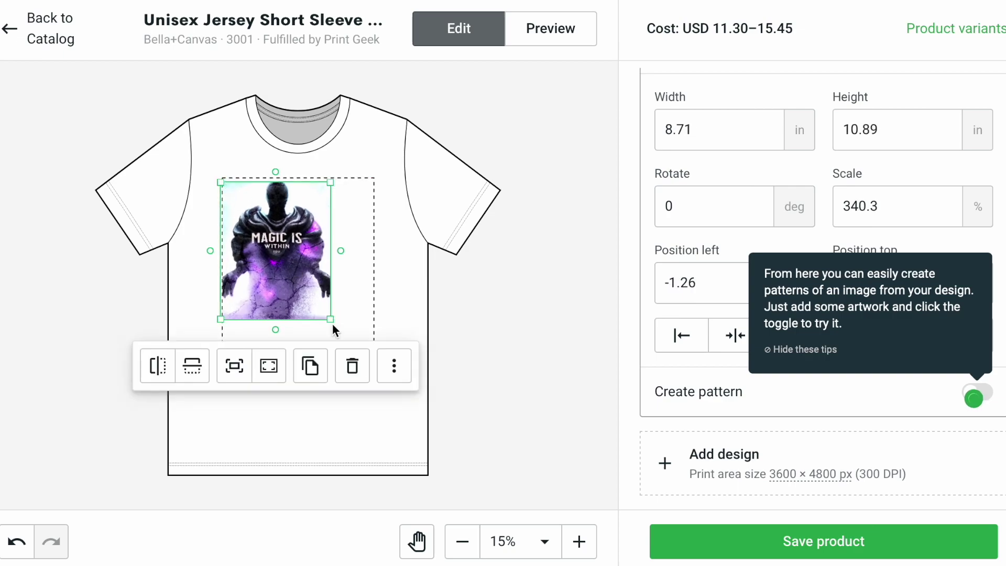
drag(330, 319, 371, 385)
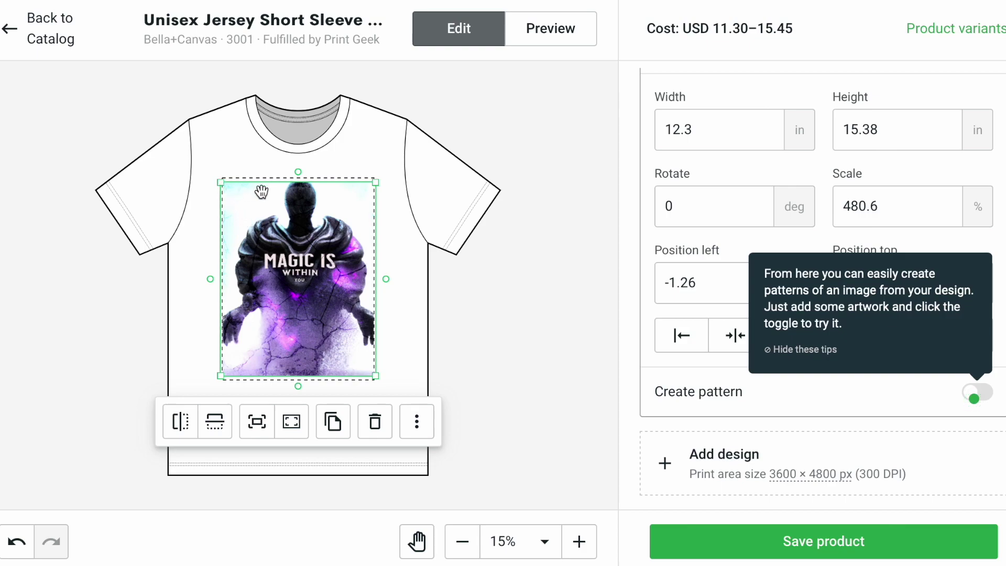
drag(224, 188, 225, 183)
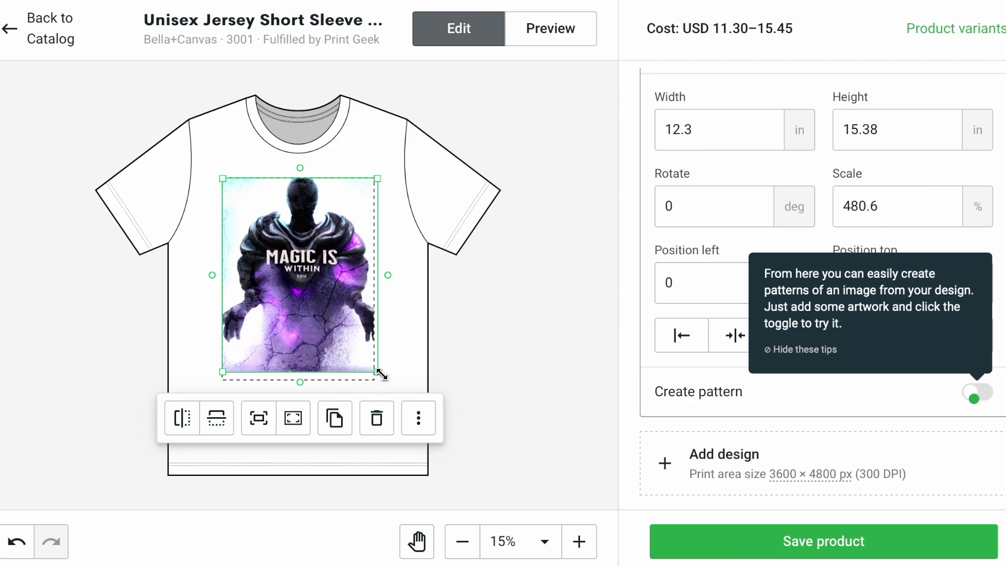
drag(377, 373, 380, 376)
click(494, 379)
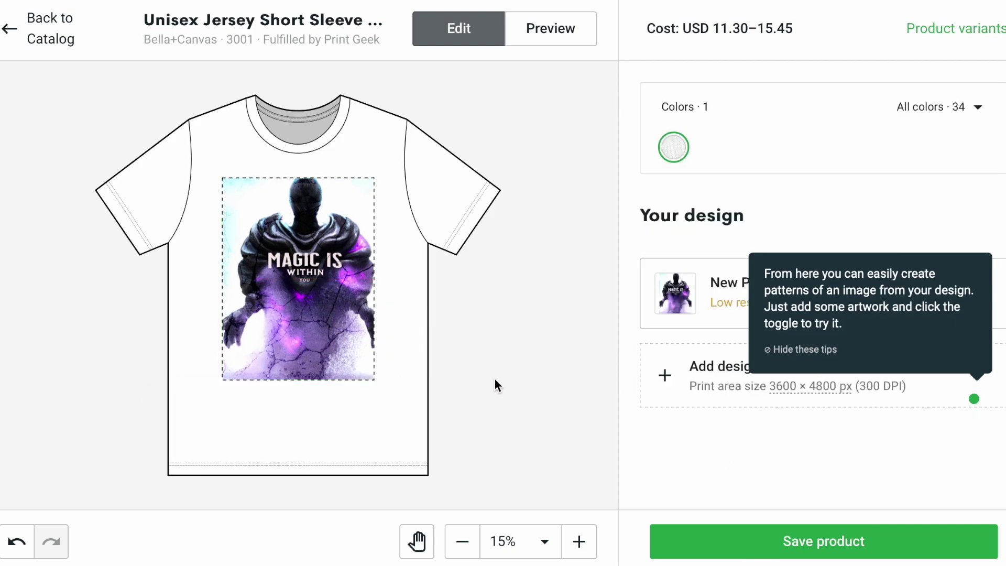
scroll(494, 378, up, 5)
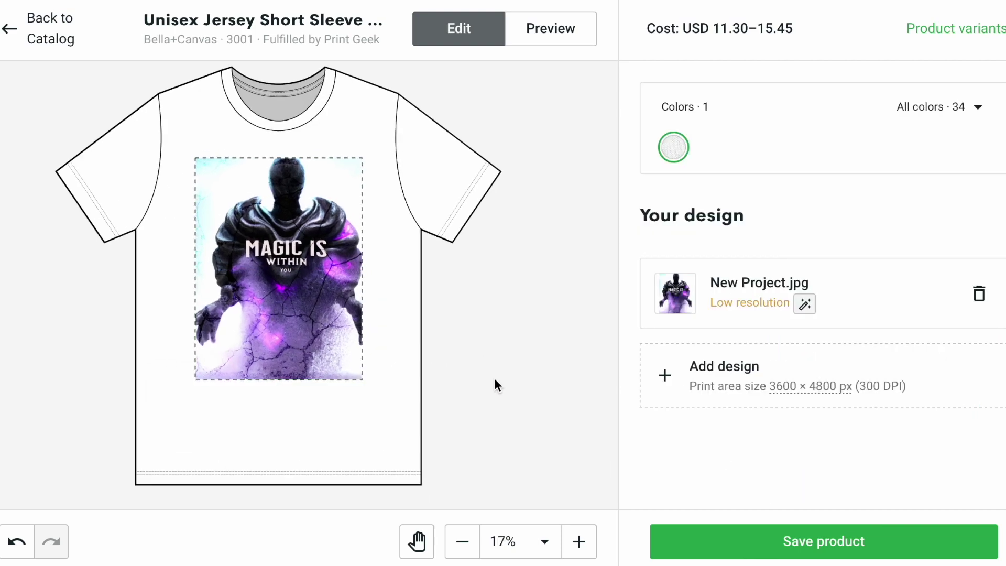
scroll(494, 379, down, 1)
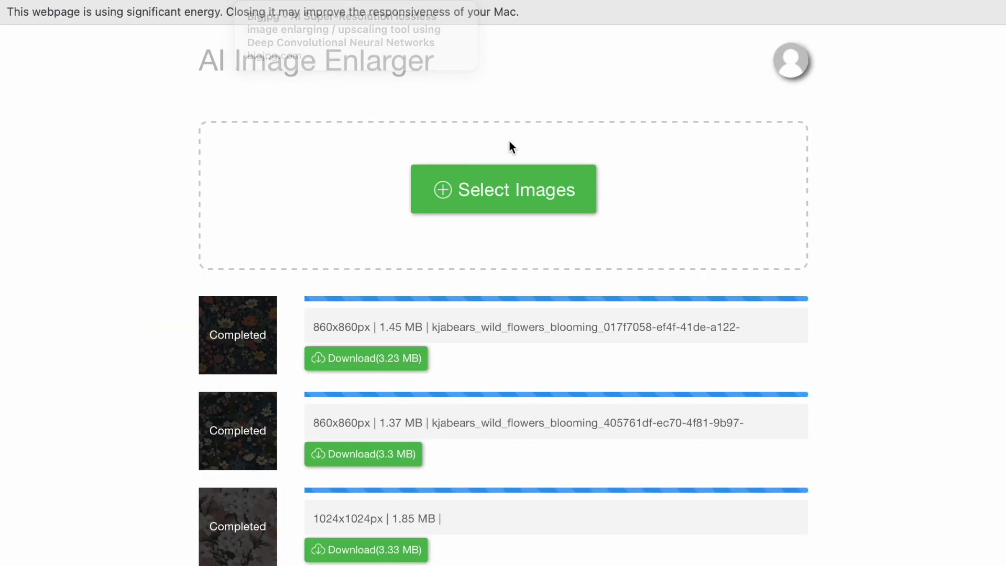
- Upload New Project.jpg from Downloads into bigjpg's enlargement queue
scroll(597, 152, down, 3)
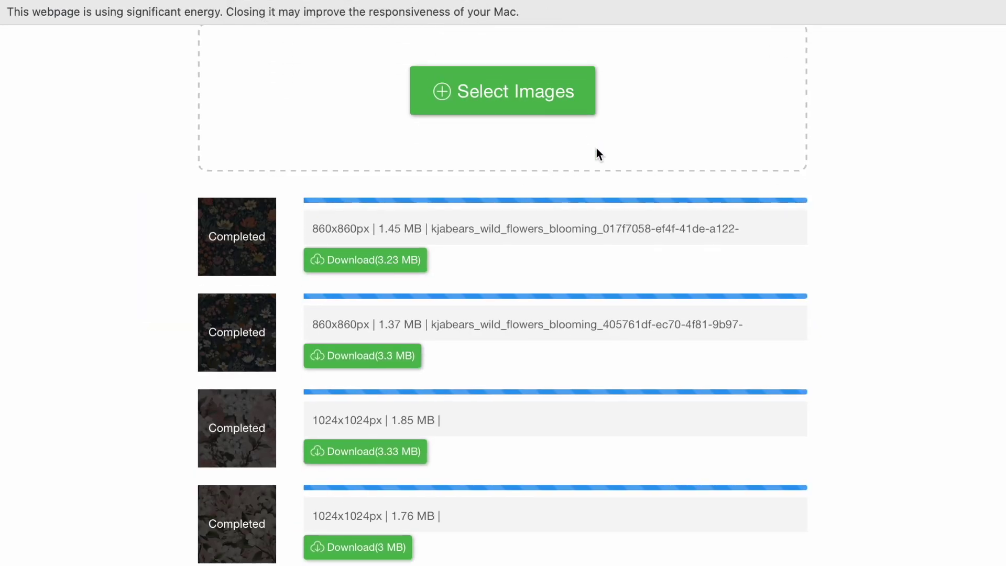
scroll(599, 154, down, 1)
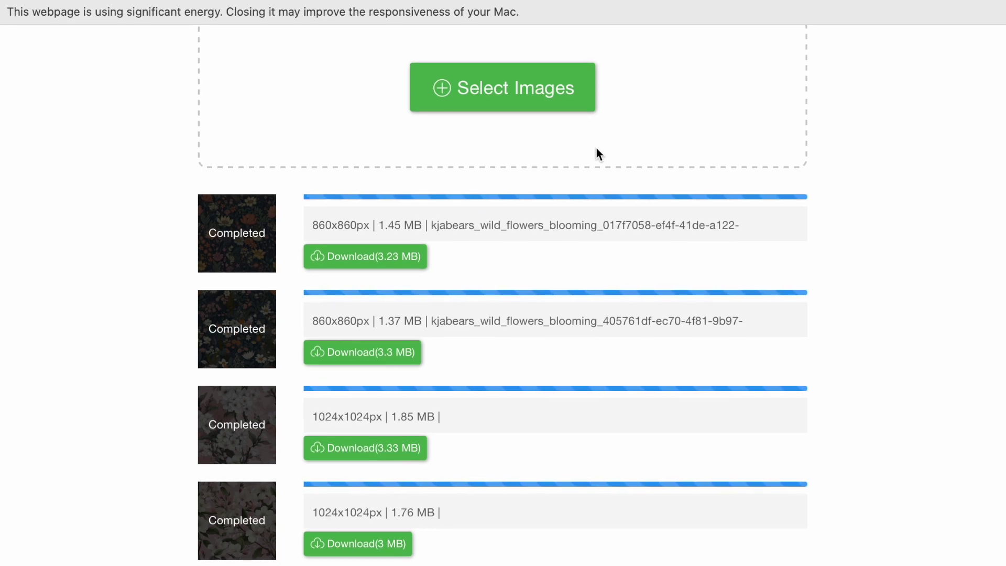
scroll(598, 150, down, 15)
scroll(598, 151, up, 20)
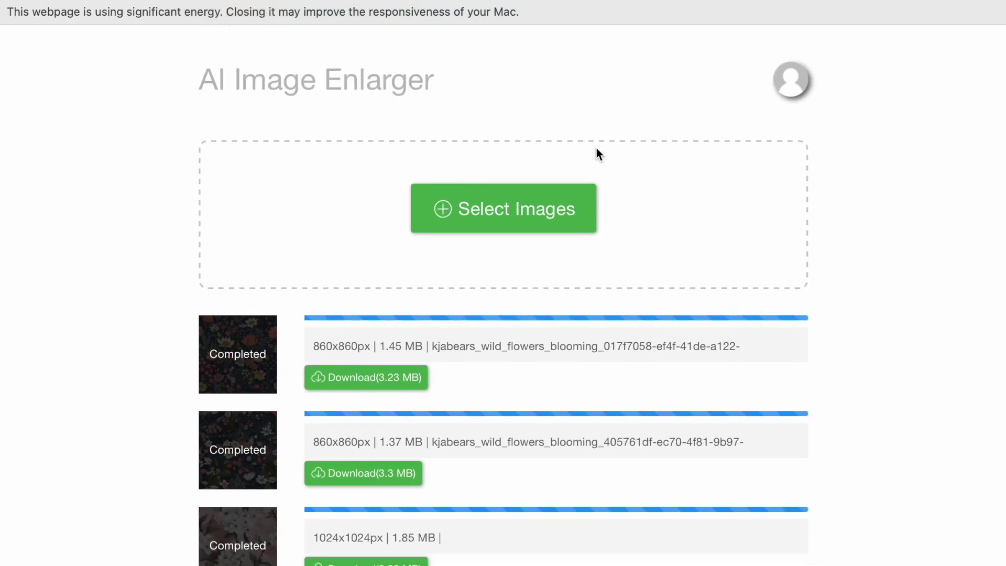
click(535, 204)
scroll(602, 343, down, 10)
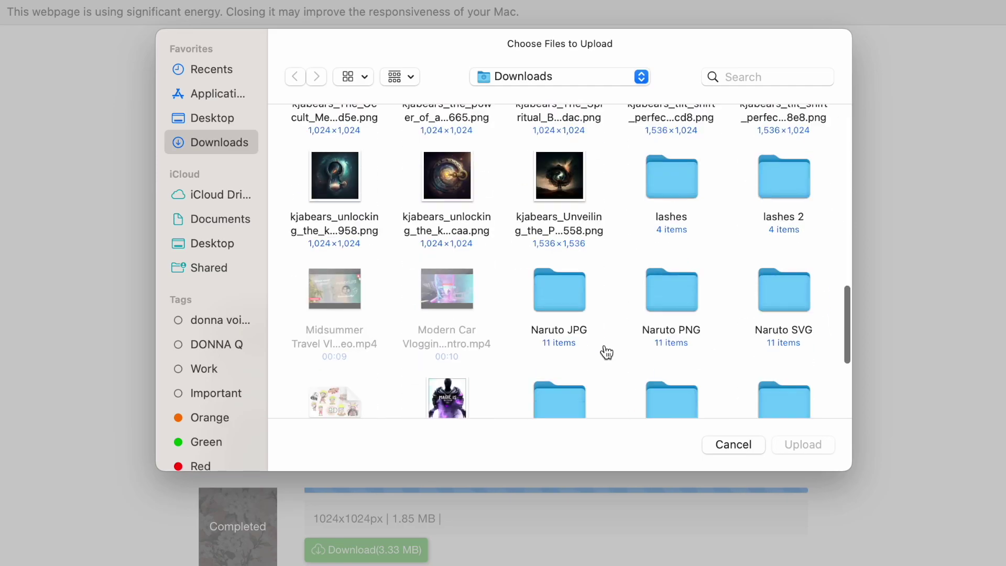
scroll(548, 282, up, 2)
click(447, 155)
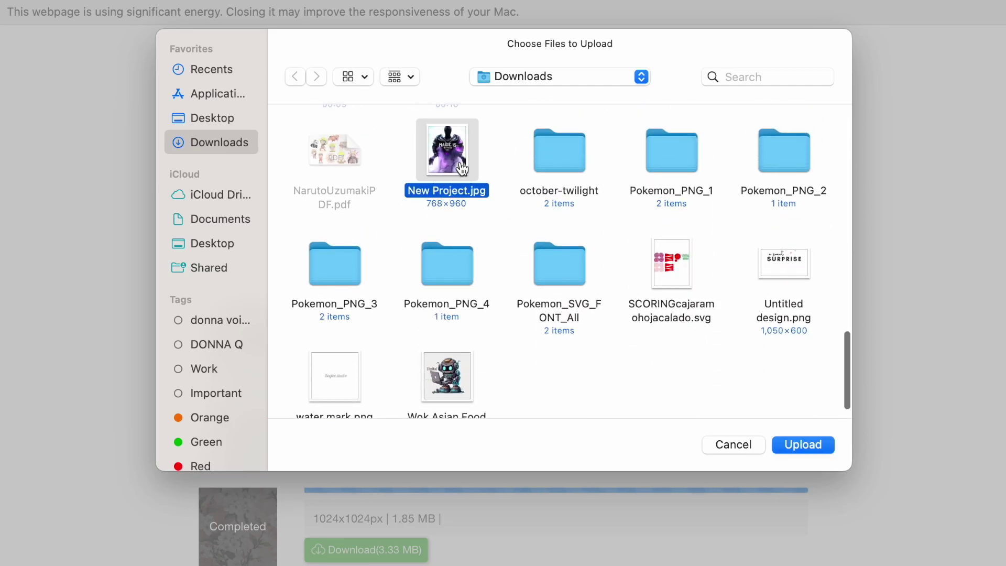
click(801, 445)
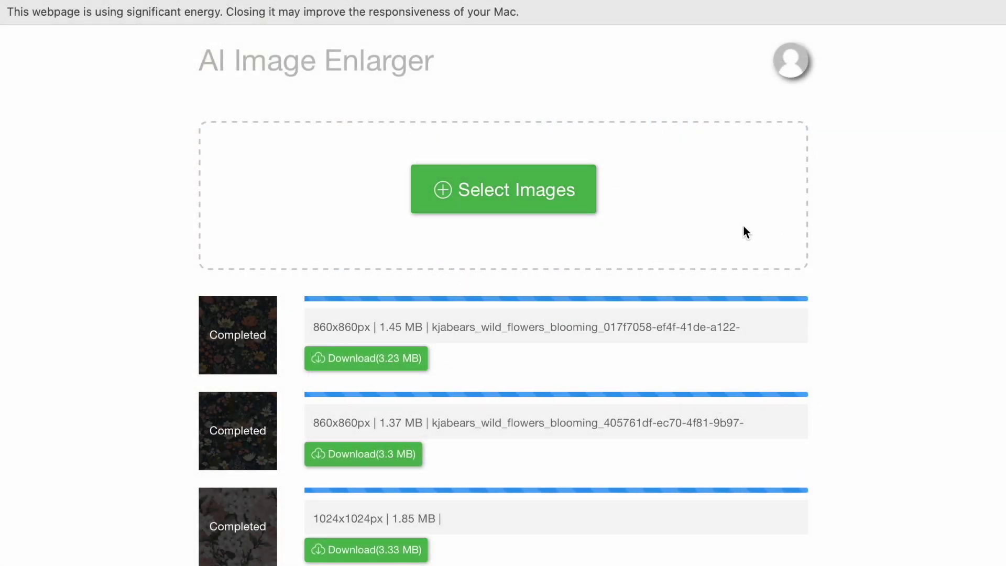
- Open the 768x960 poster's enlargement settings, showing Artwork, 4x, no noise reduction
scroll(743, 227, down, 20)
scroll(743, 227, up, 10)
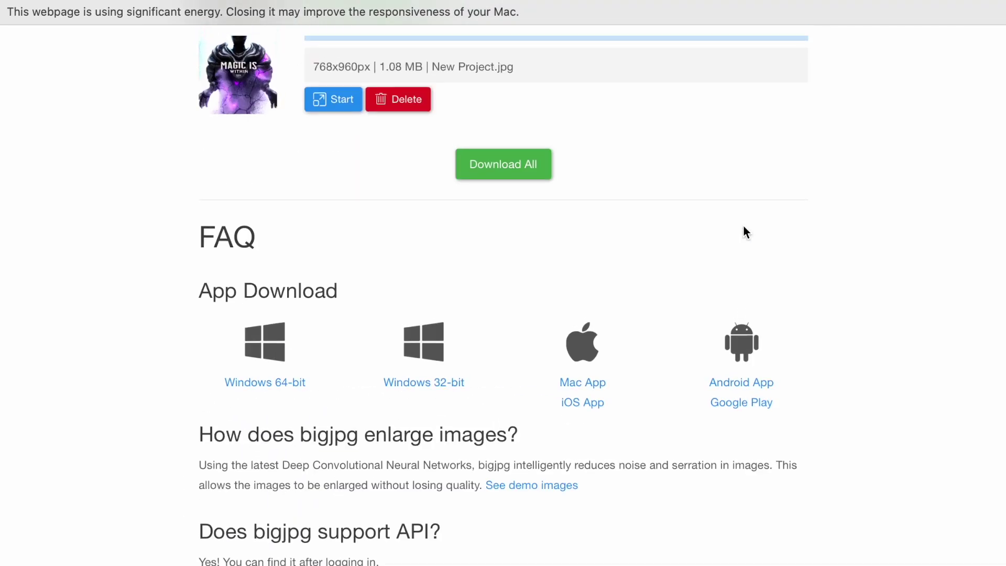
scroll(742, 225, up, 3)
click(343, 254)
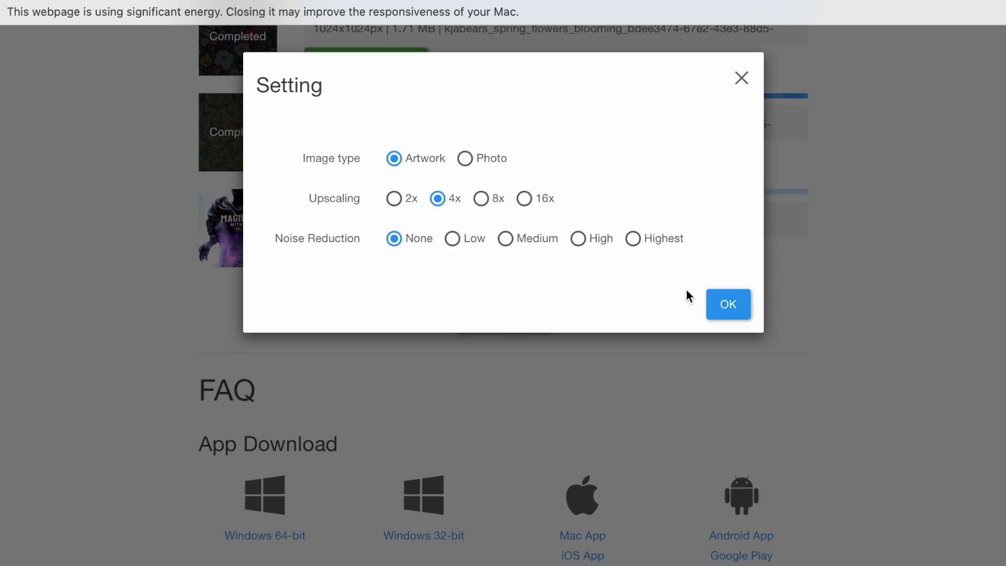
- Start enlarging New Project.jpg at 8x, cancelling the Confirm deletion prompt to keep it queued
click(482, 200)
click(728, 311)
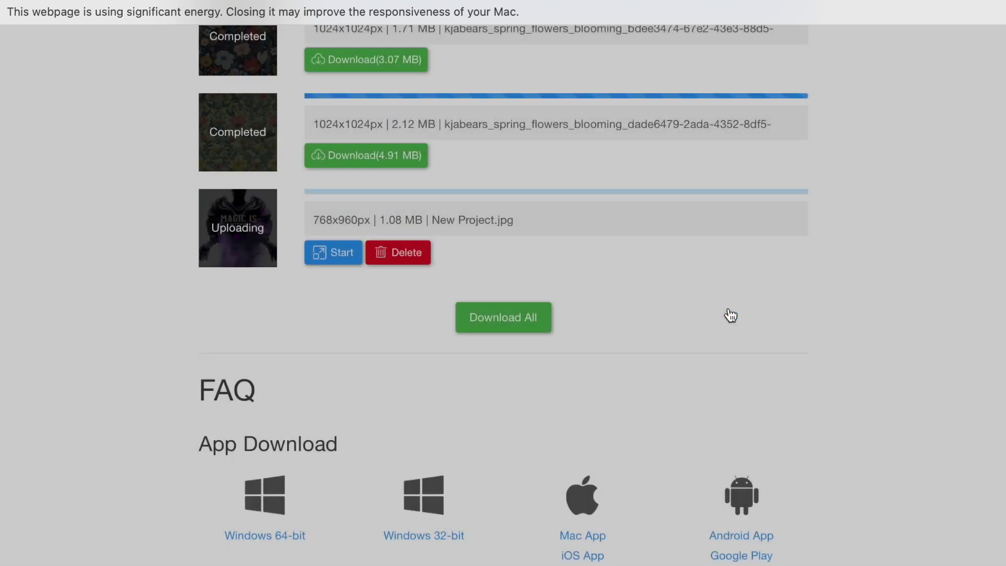
click(333, 256)
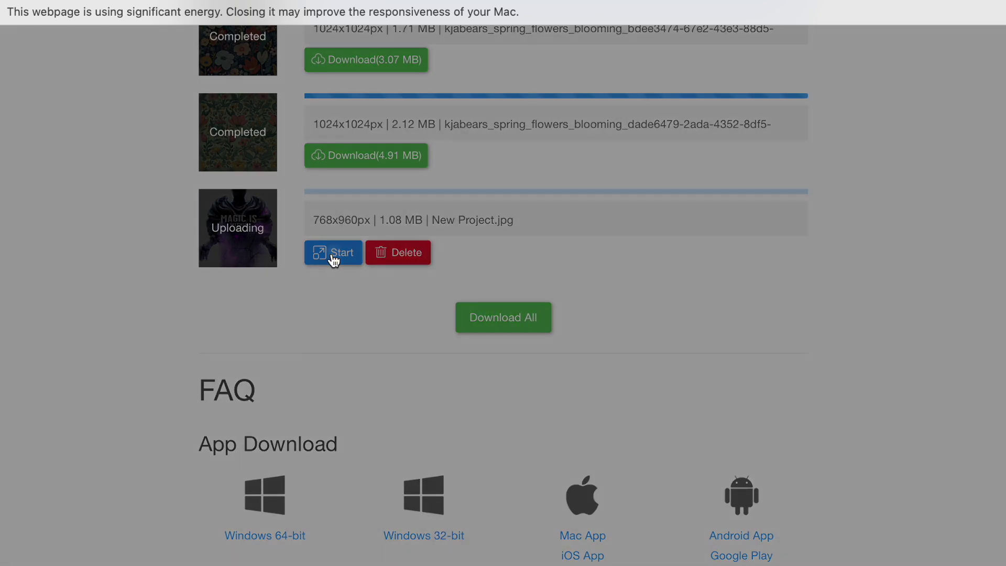
click(742, 305)
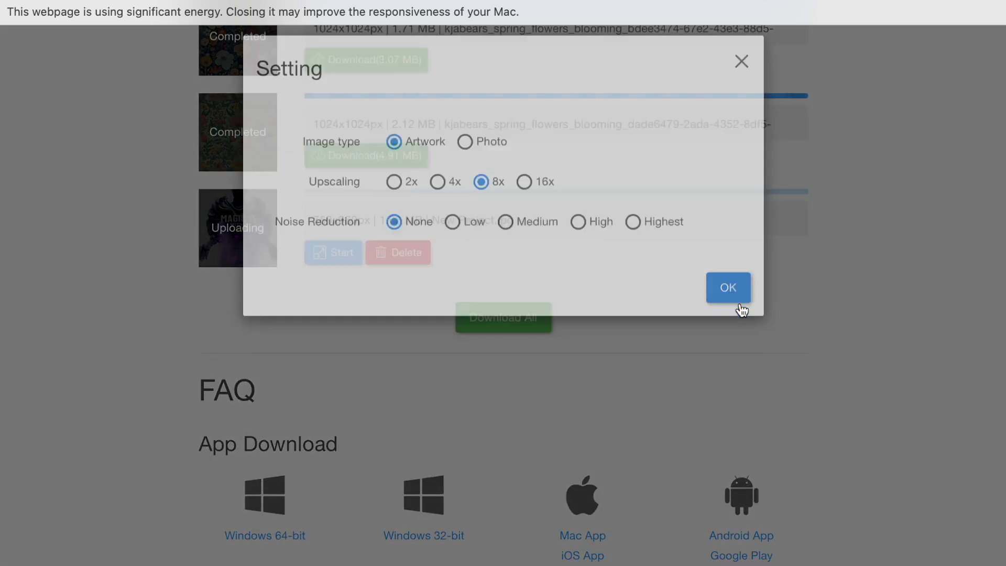
click(332, 252)
click(329, 257)
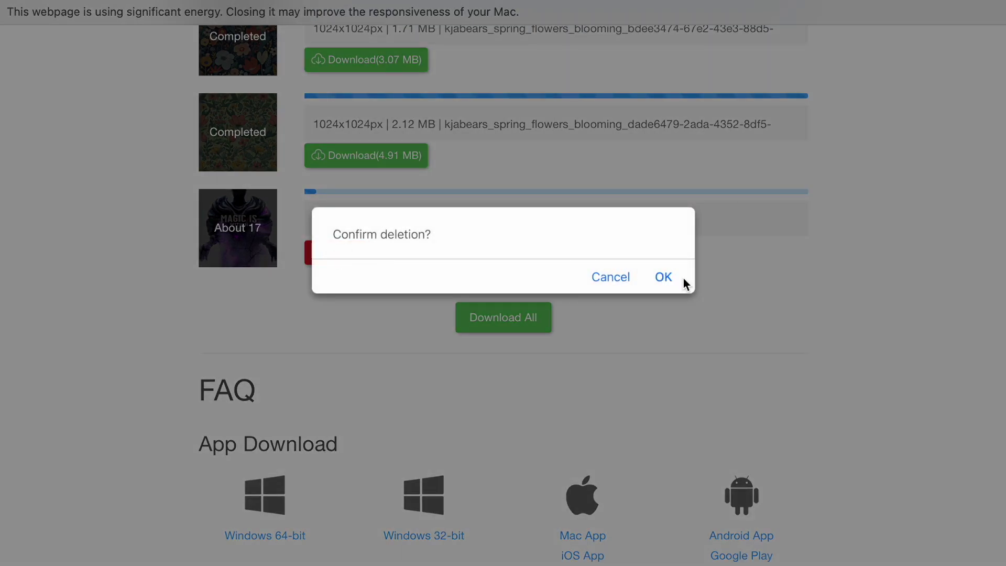
click(611, 278)
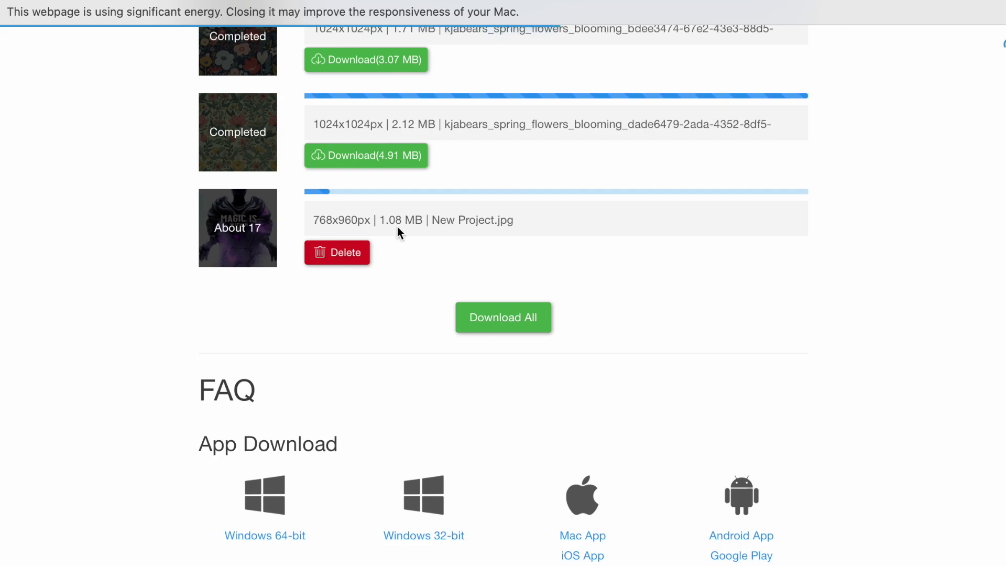
- Back in Kittl, select the MAGIC IS WITHIN YOU poster image on the canvas
scroll(586, 211, up, 2)
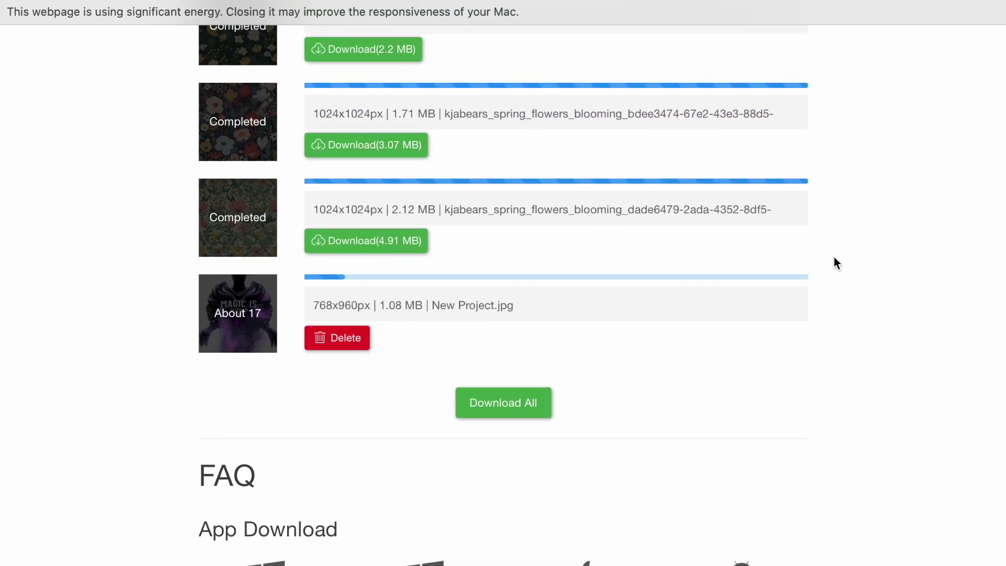
scroll(837, 256, up, 3)
scroll(837, 256, down, 6)
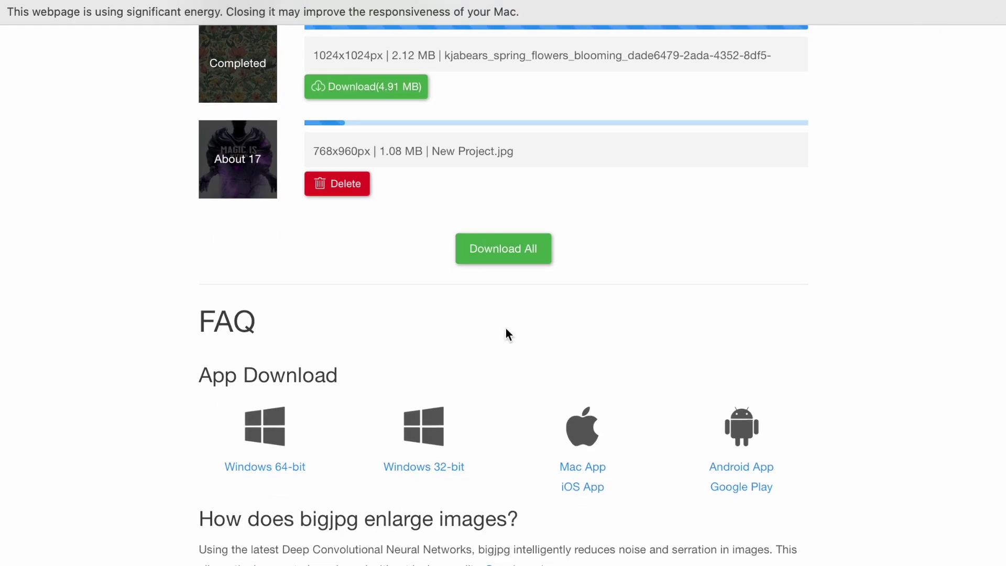
scroll(493, 328, up, 3)
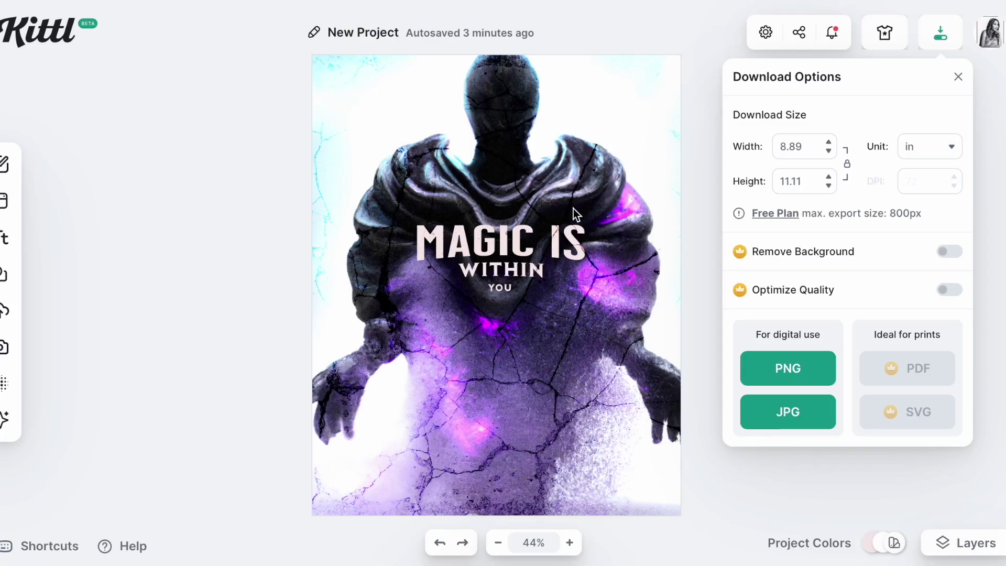
click(577, 213)
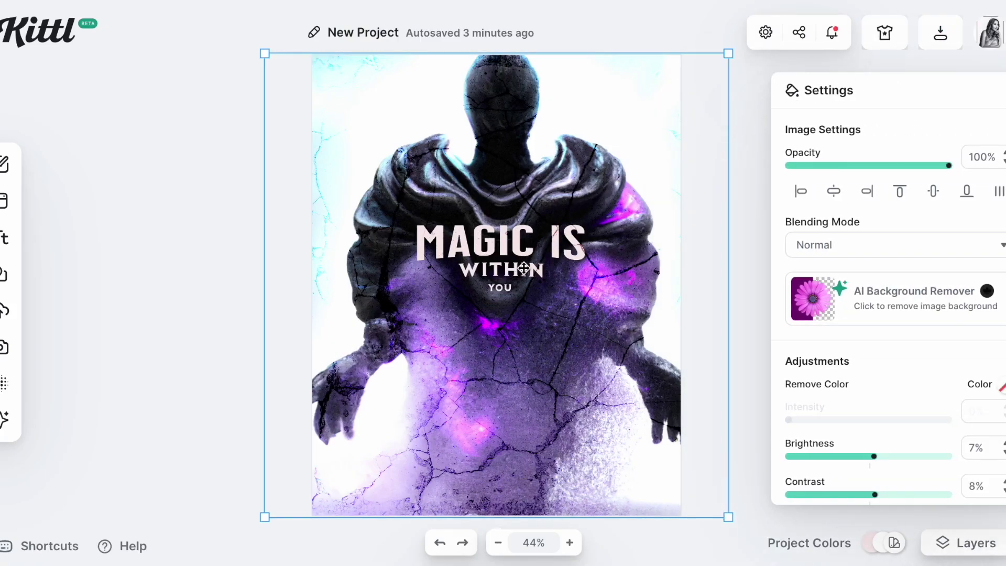
- Delete the MAGIC IS WITHIN YOU text group, export the design as JPG, and dismiss the credit reminder
click(520, 260)
key(Delete)
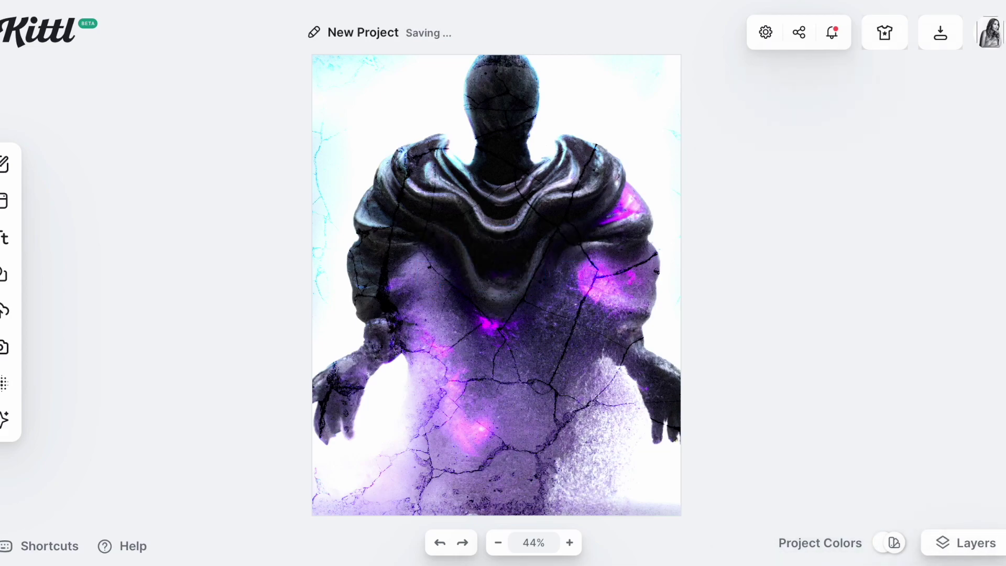
click(939, 35)
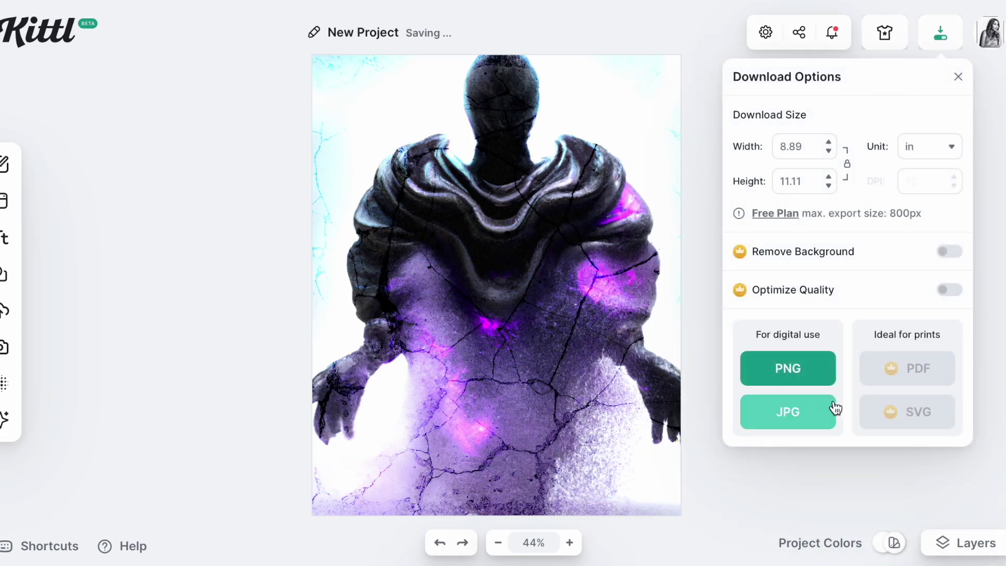
click(788, 412)
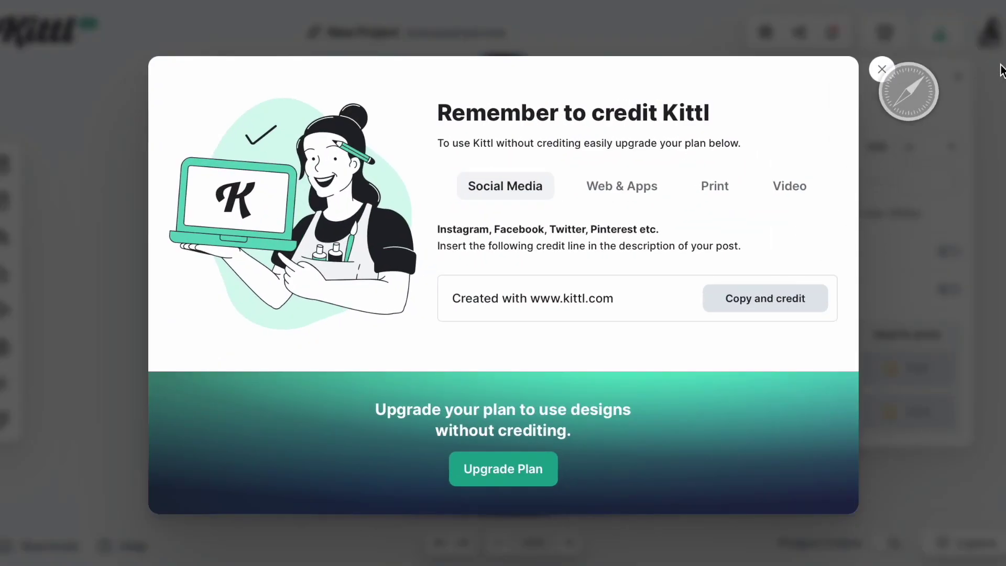
click(883, 70)
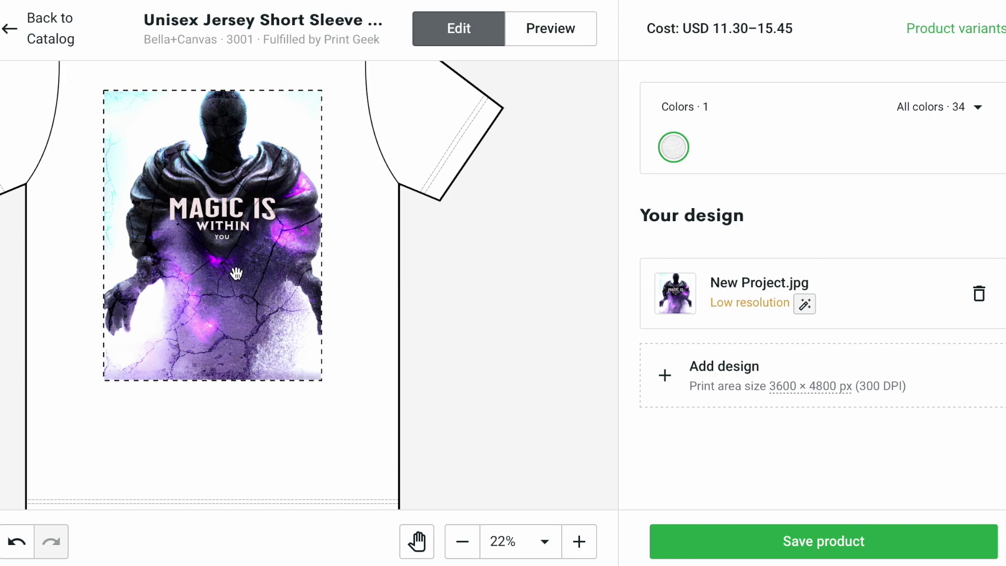
- Trash the low-resolution New Project.jpg from the tee, then switch to the image downloads tab
click(979, 293)
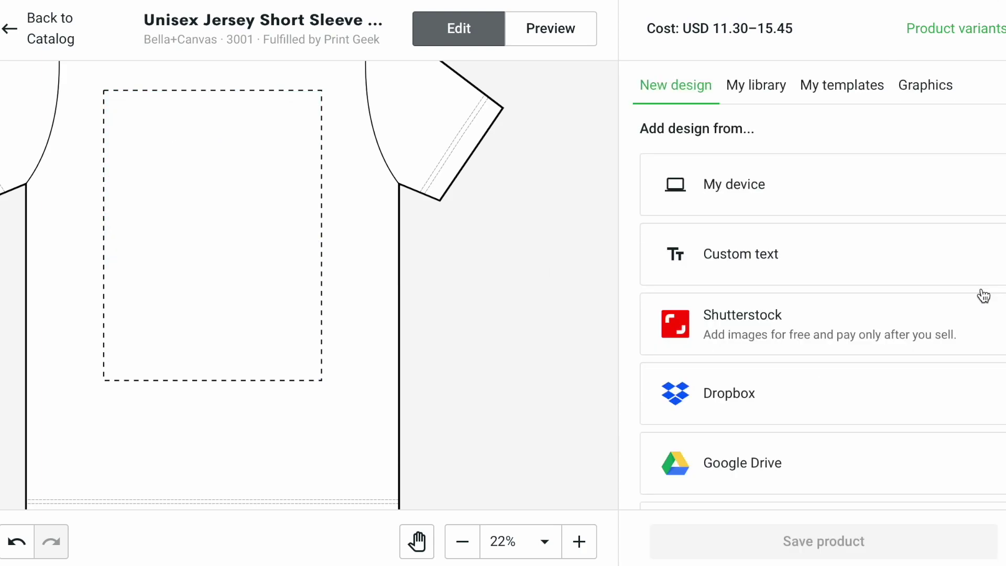
scroll(436, 350, up, 1)
scroll(436, 350, down, 3)
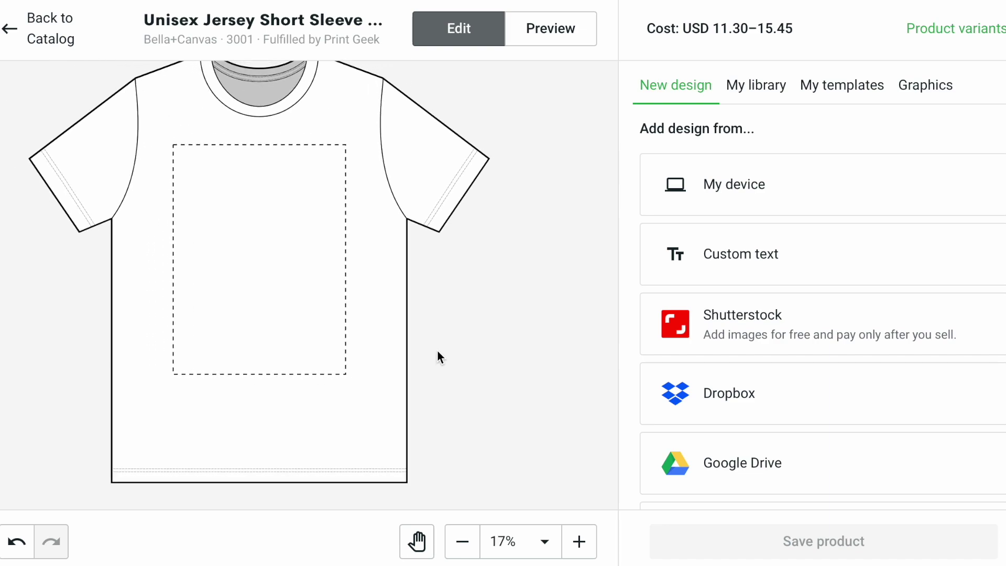
scroll(437, 350, down, 1)
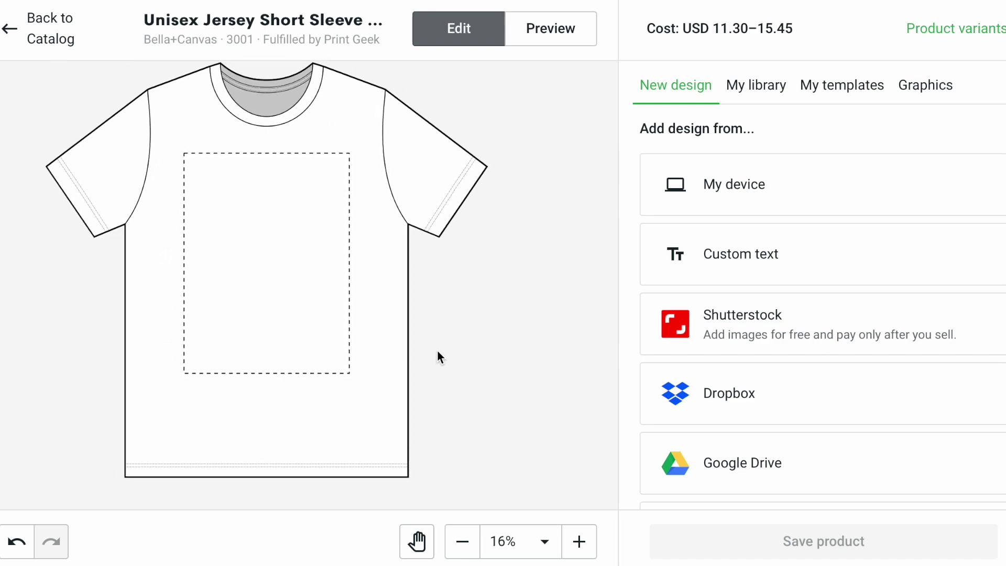
click(263, 1)
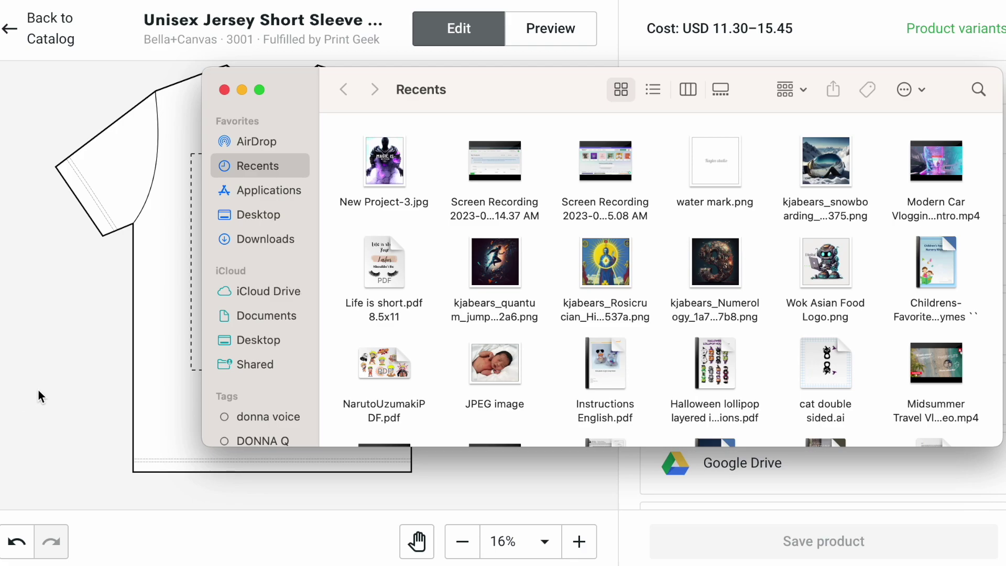
- Upload the upscaled New Project-3.jpg poster from the computer onto the white tee
key(Escape)
click(720, 191)
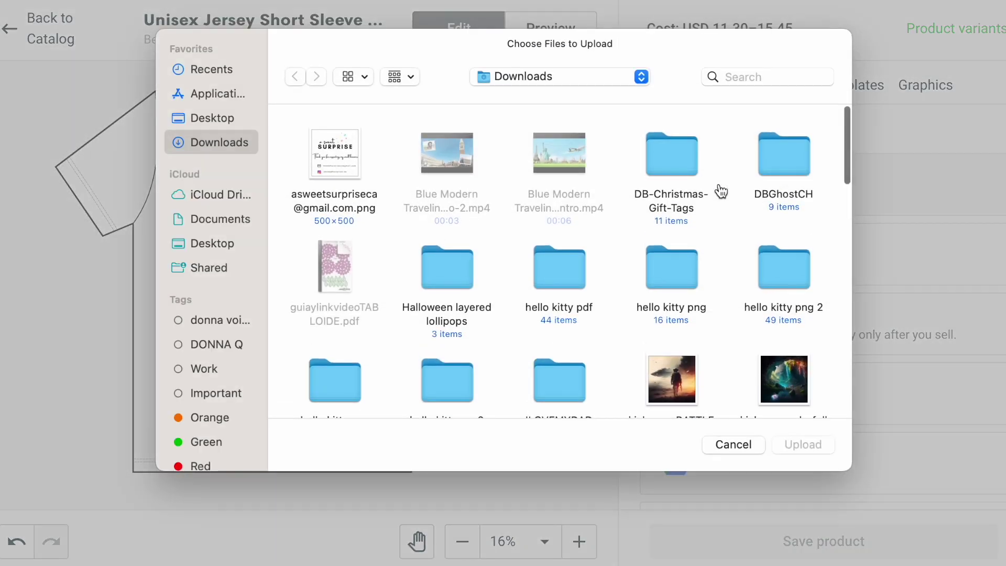
scroll(666, 312, down, 15)
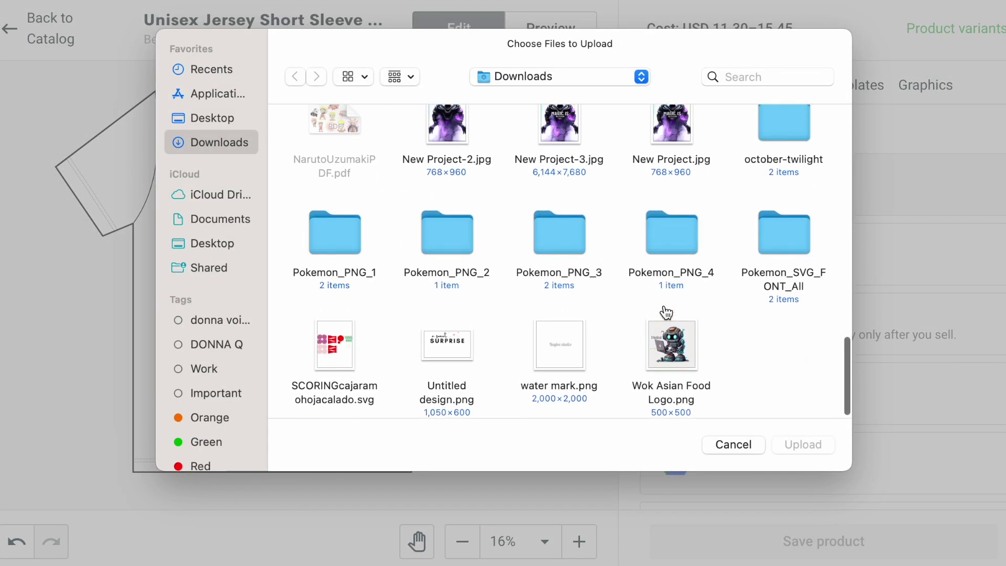
scroll(663, 310, up, 3)
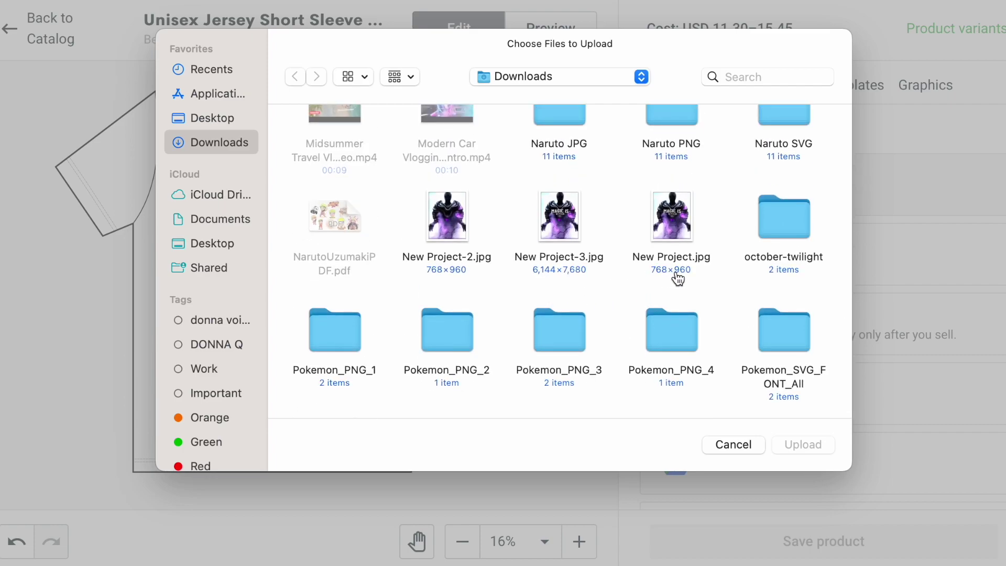
click(555, 218)
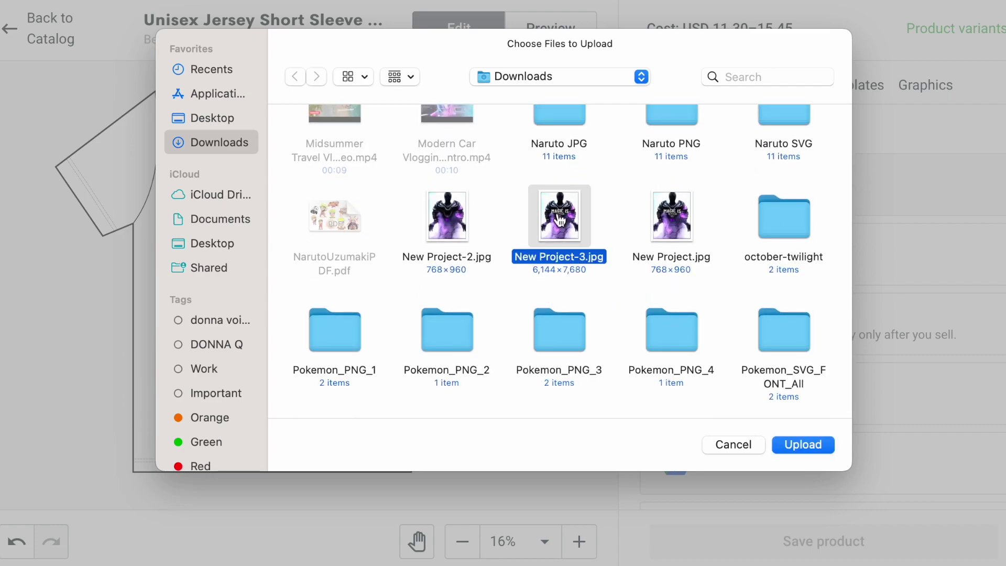
click(806, 448)
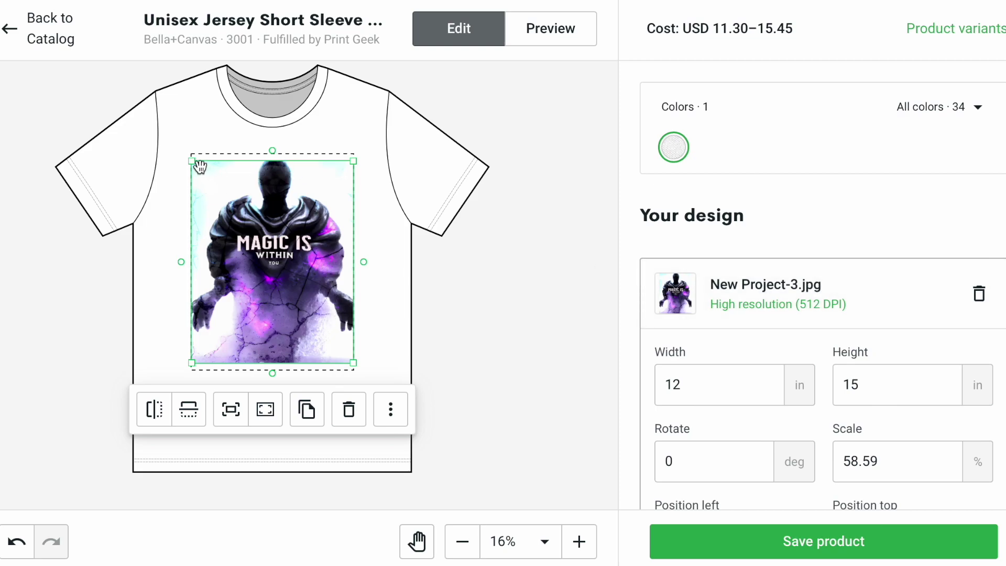
- Nudge the design higher and enlarge it to about 12.8 by 16 inches
drag(199, 166, 198, 160)
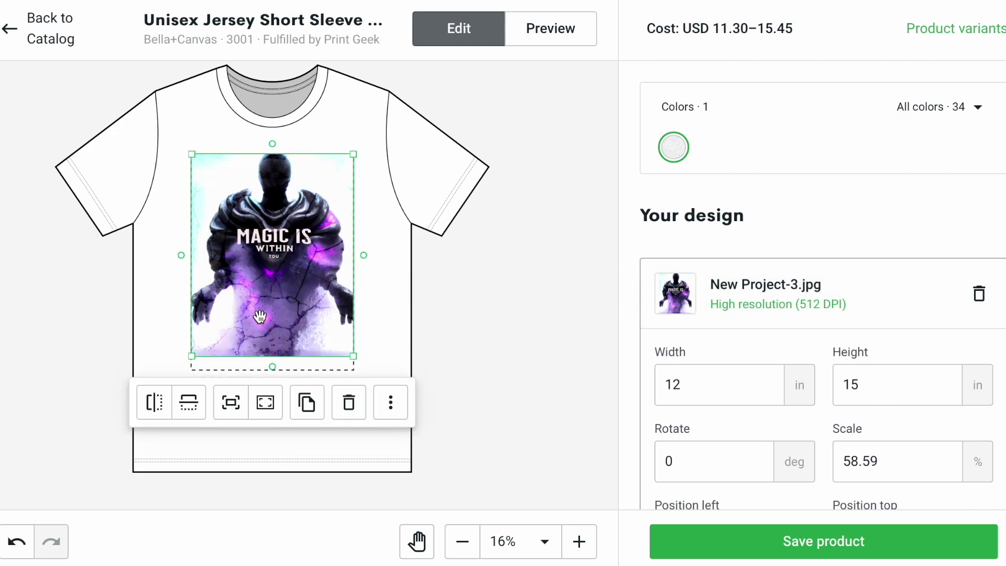
drag(354, 358, 359, 369)
click(510, 345)
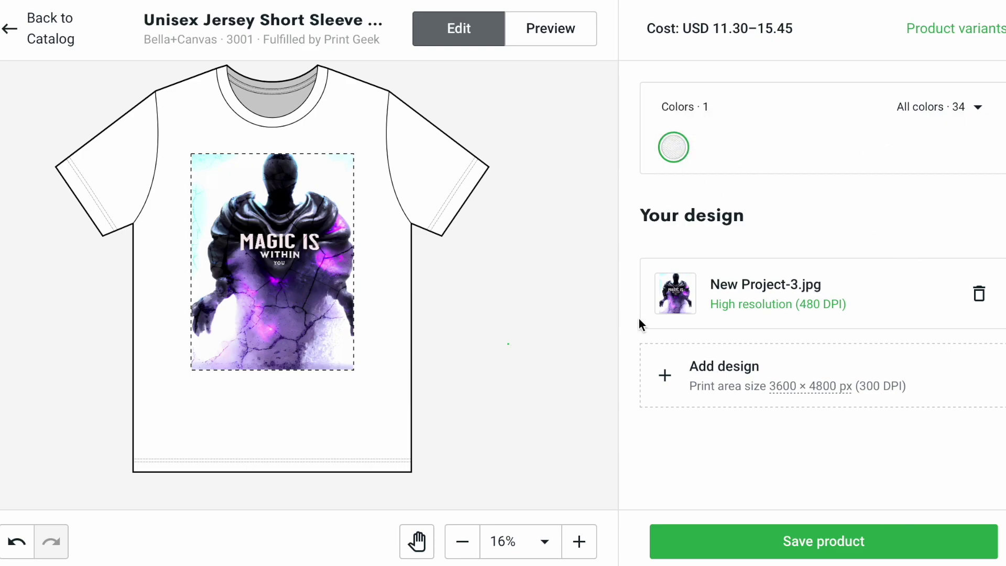
- Switch to the Preview to load the tee's mockup views
scroll(548, 321, down, 2)
scroll(548, 321, up, 2)
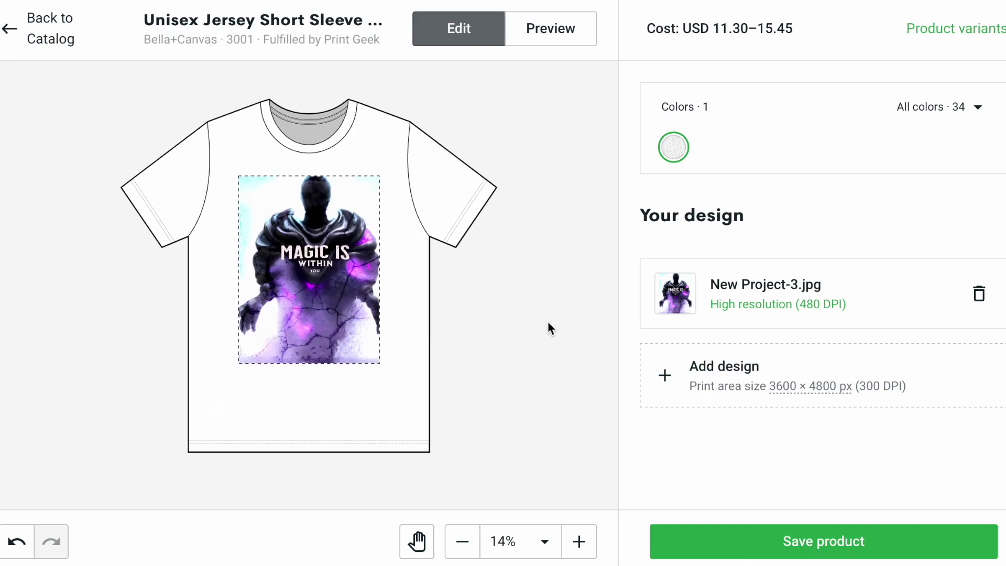
click(563, 34)
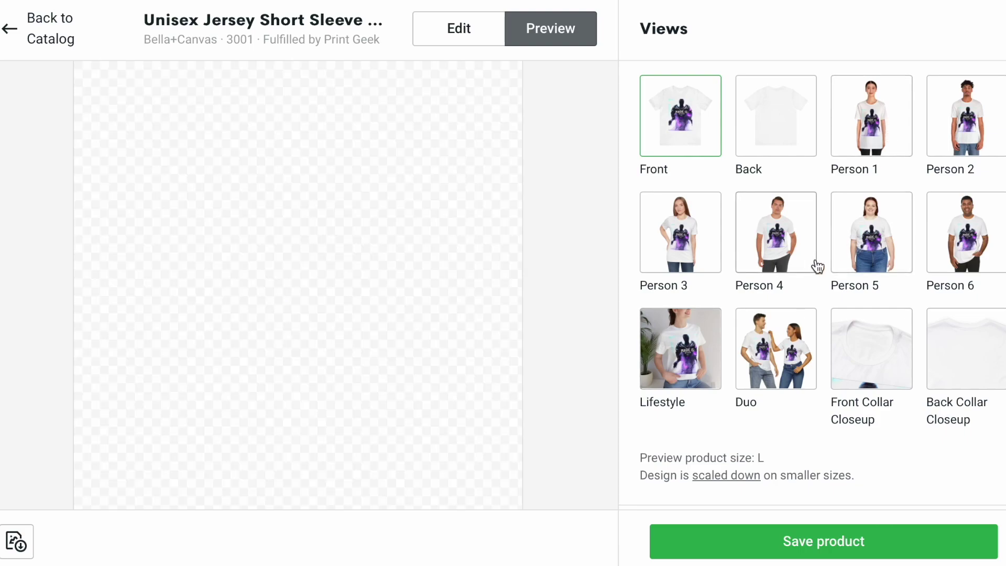
- Show the tee on the Person 6 model, save the product, and review the S–3XL variant pricing
click(963, 242)
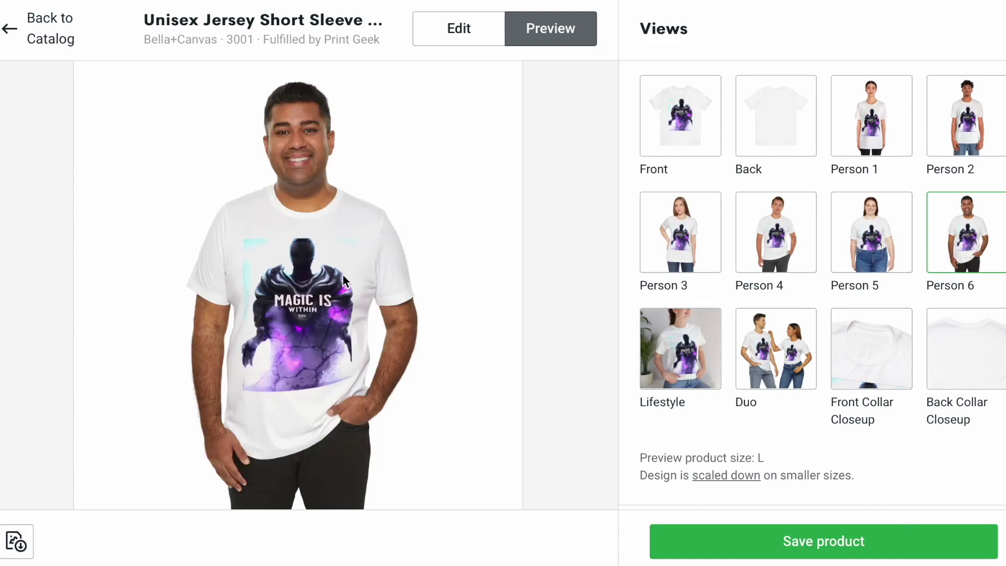
click(772, 547)
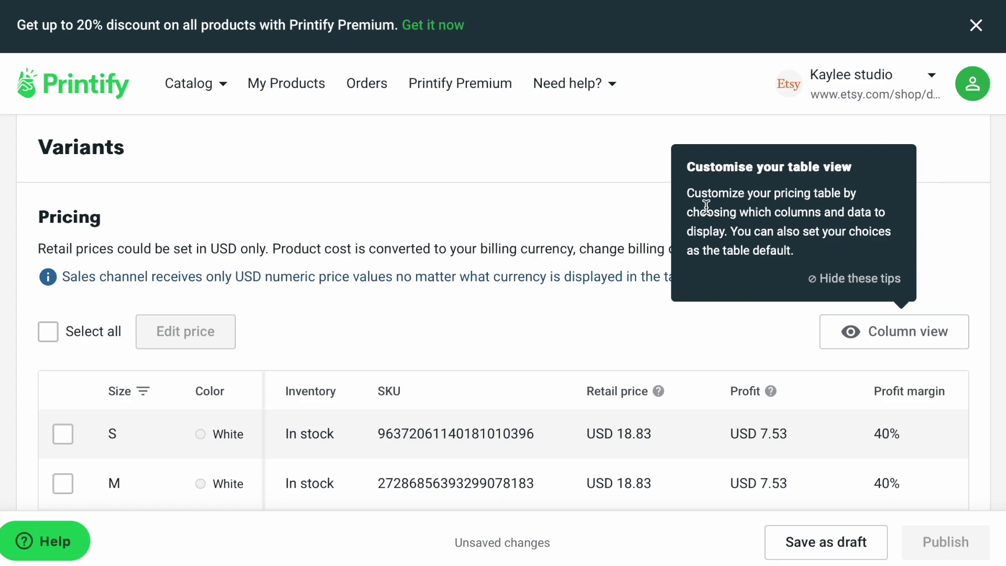
scroll(537, 266, down, 4)
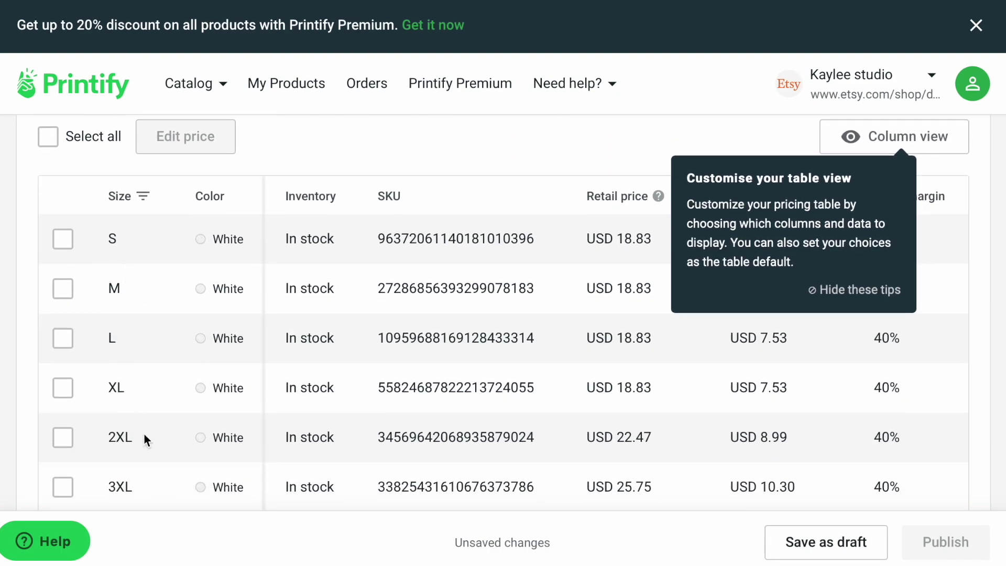
scroll(494, 305, right, 1)
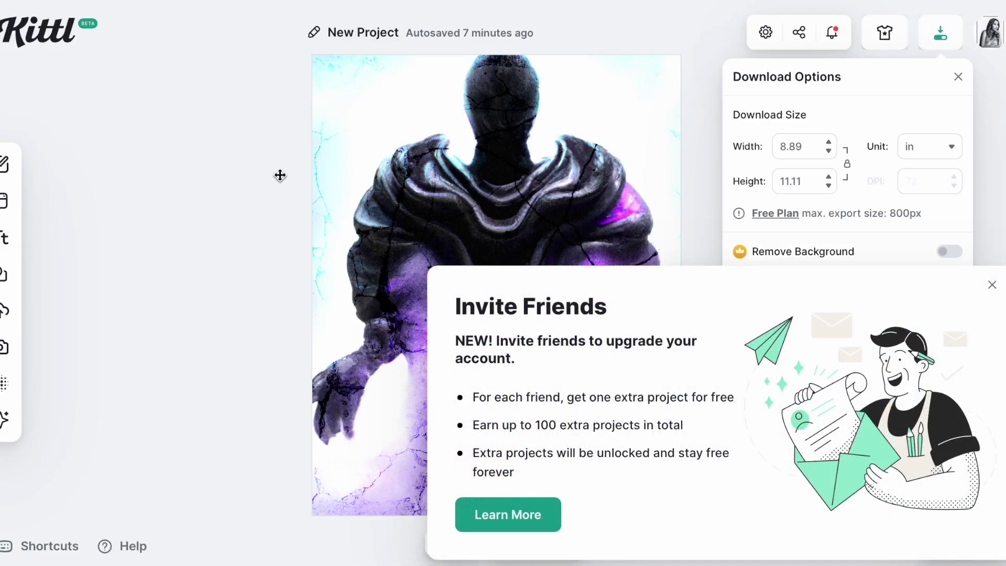
- Dismiss the Invite Friends popup and return to the Kittl home page
click(992, 284)
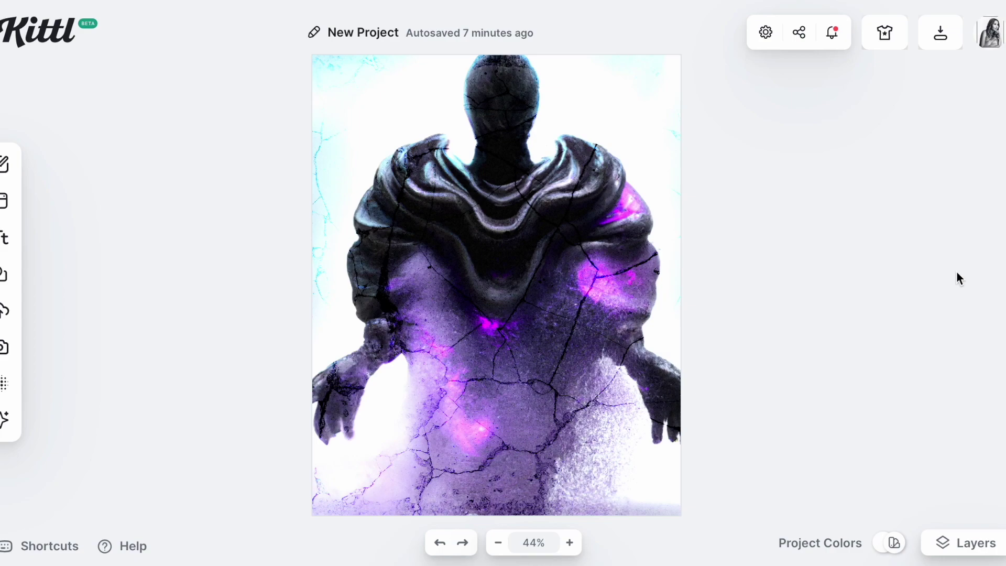
click(49, 43)
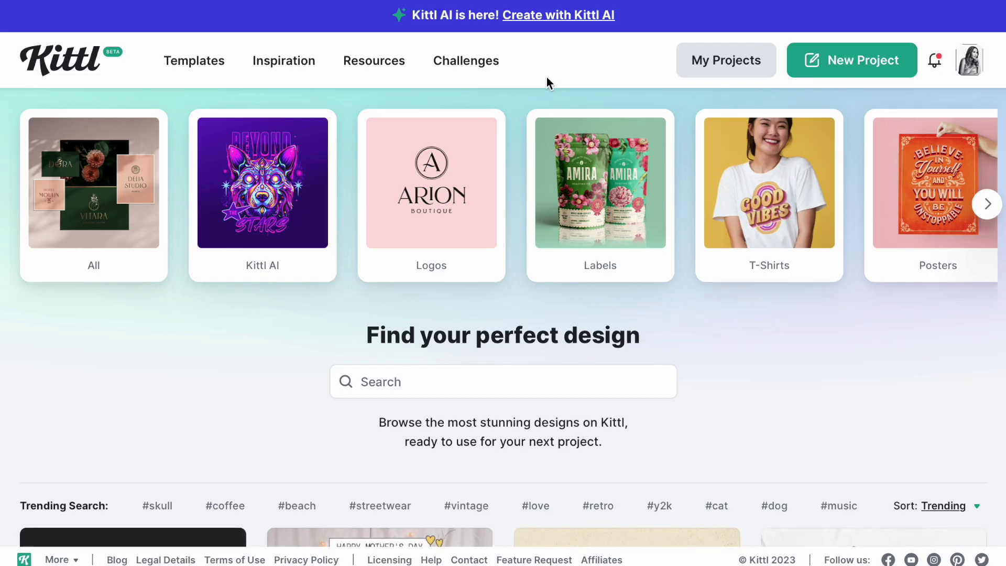
- Go to the 'Unleash Your Creative Power with Kittl AI' page and scroll to its footer
scroll(547, 81, down, 2)
scroll(546, 77, down, 8)
scroll(546, 78, up, 10)
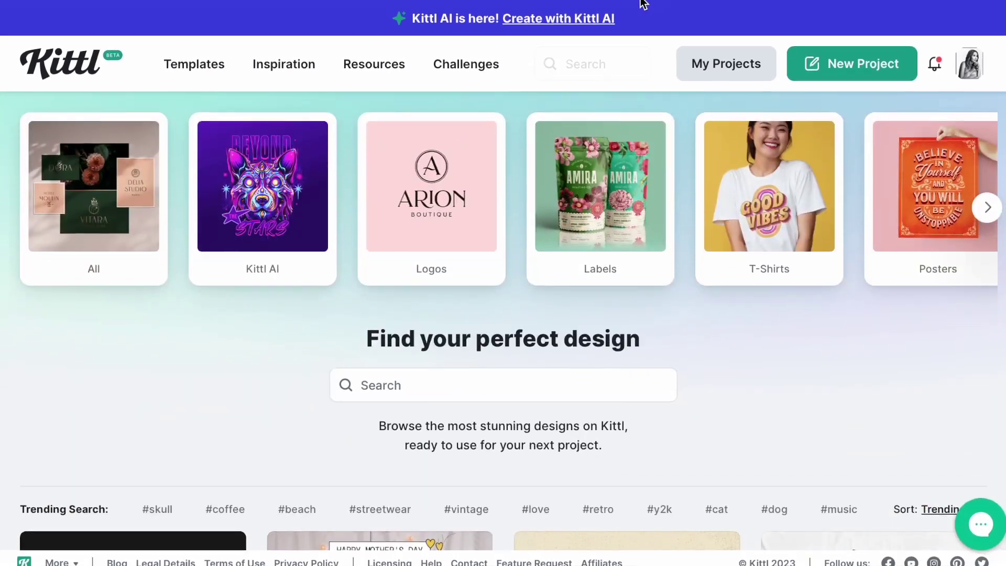
click(566, 19)
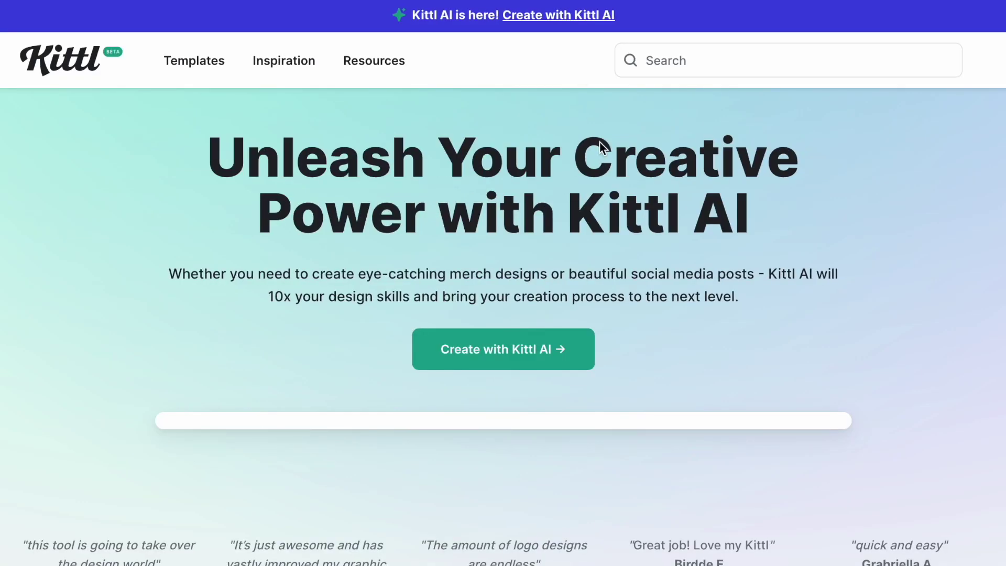
scroll(624, 218, down, 3)
scroll(624, 219, down, 3)
scroll(624, 218, up, 4)
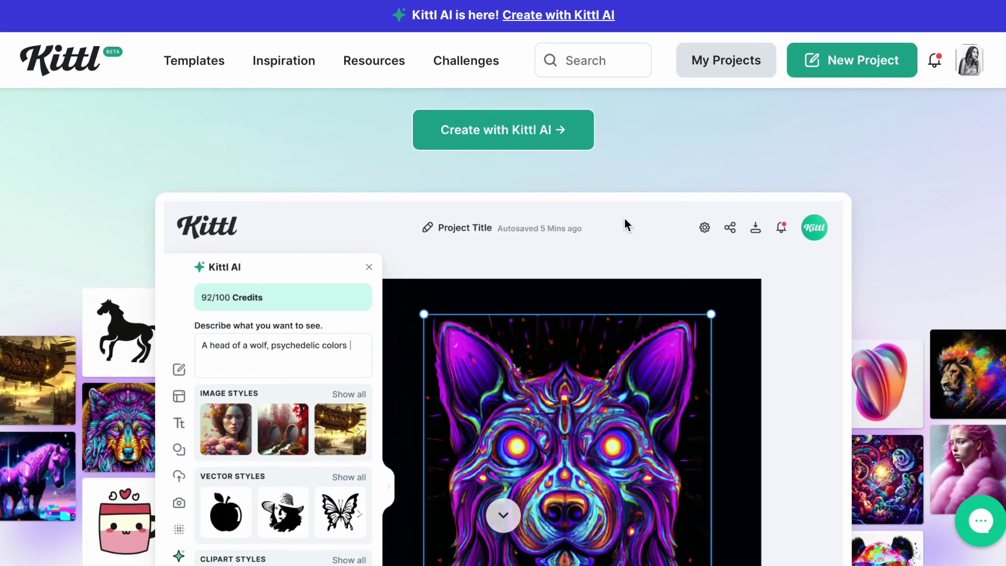
scroll(624, 218, up, 4)
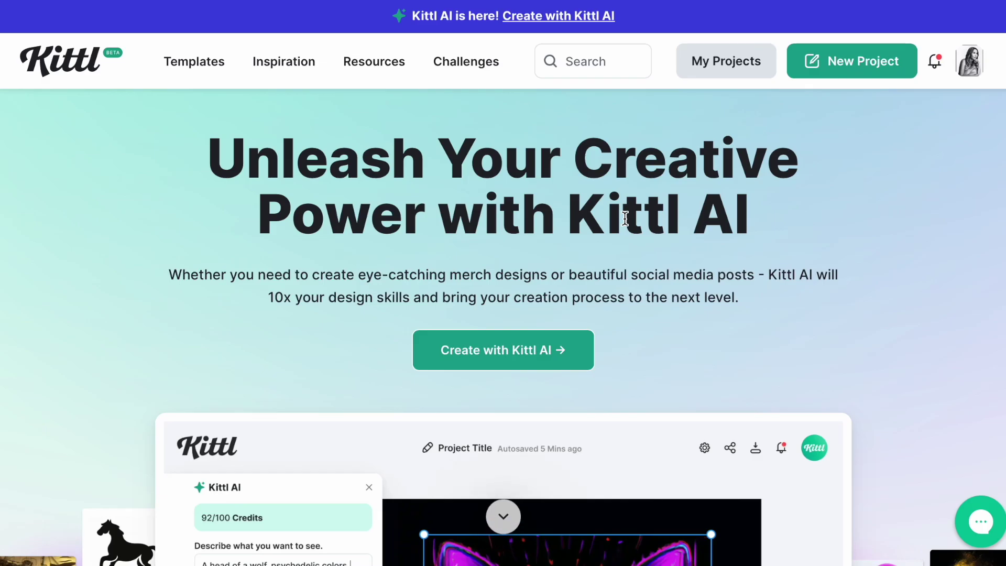
scroll(624, 219, down, 10)
scroll(625, 218, down, 5)
scroll(624, 219, up, 5)
scroll(625, 218, down, 15)
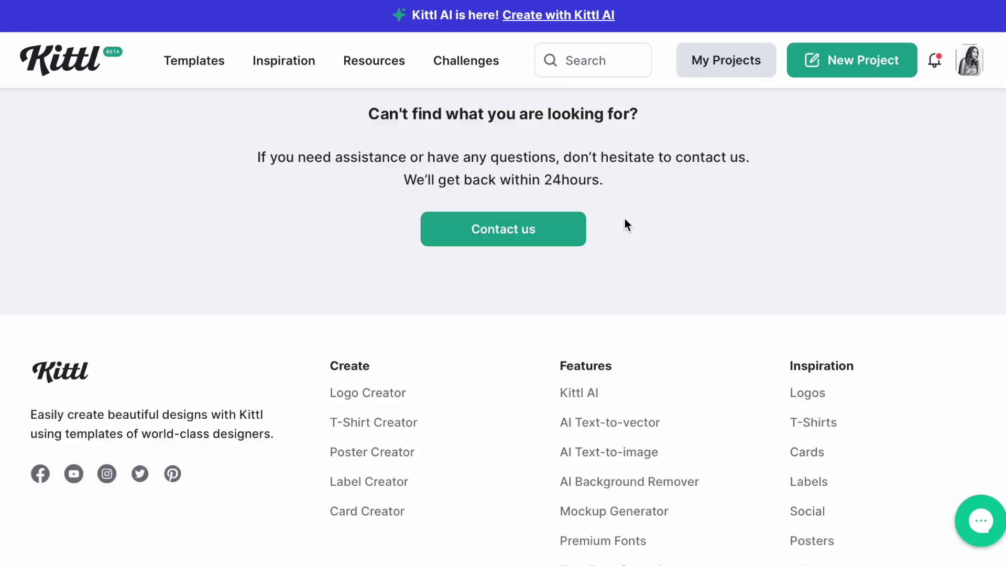
scroll(624, 218, up, 9)
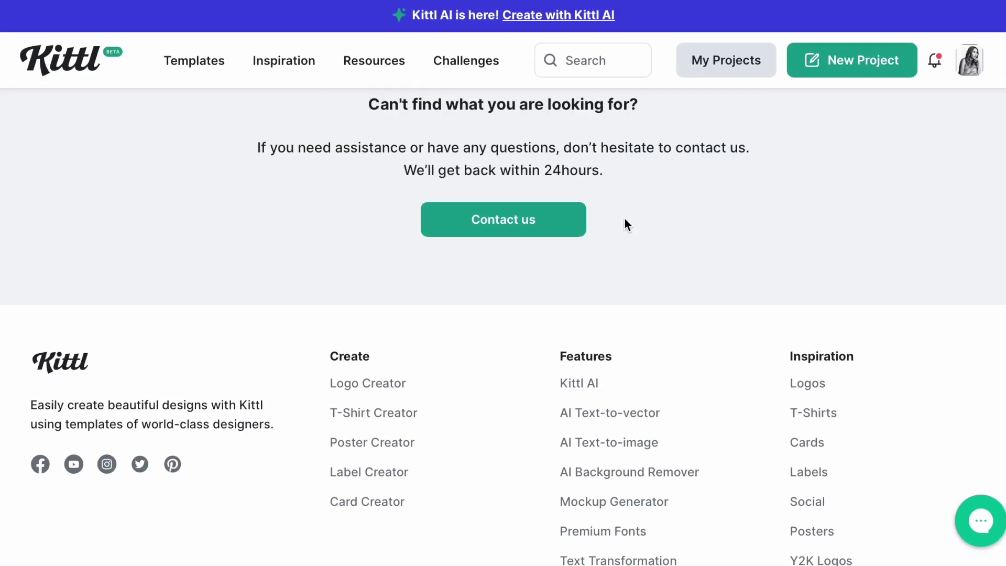
scroll(624, 218, down, 2)
scroll(625, 218, down, 8)
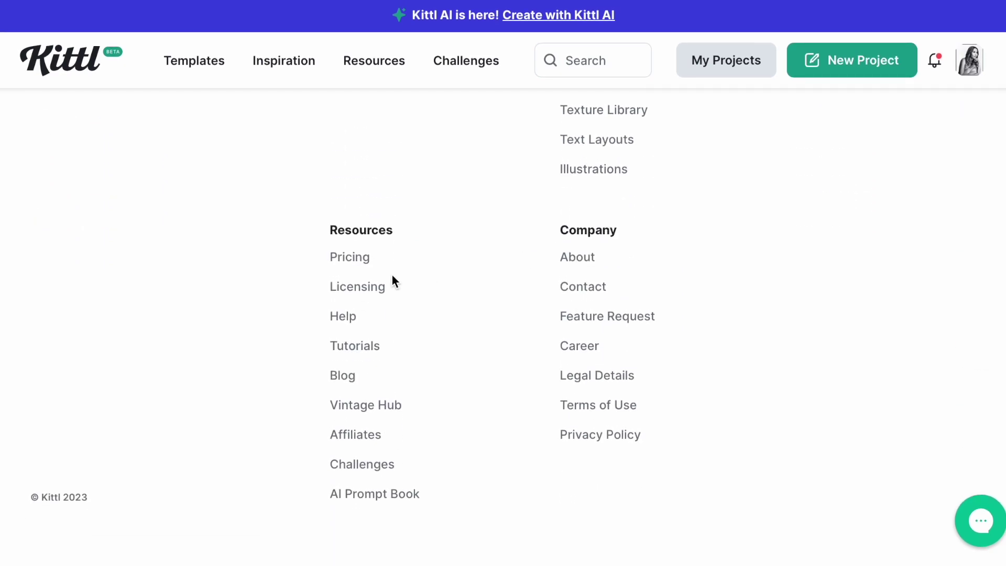
- Browse the Free, Pro $10, Expert $24 and Business $79 plan cards, then return home
click(356, 257)
scroll(714, 258, down, 3)
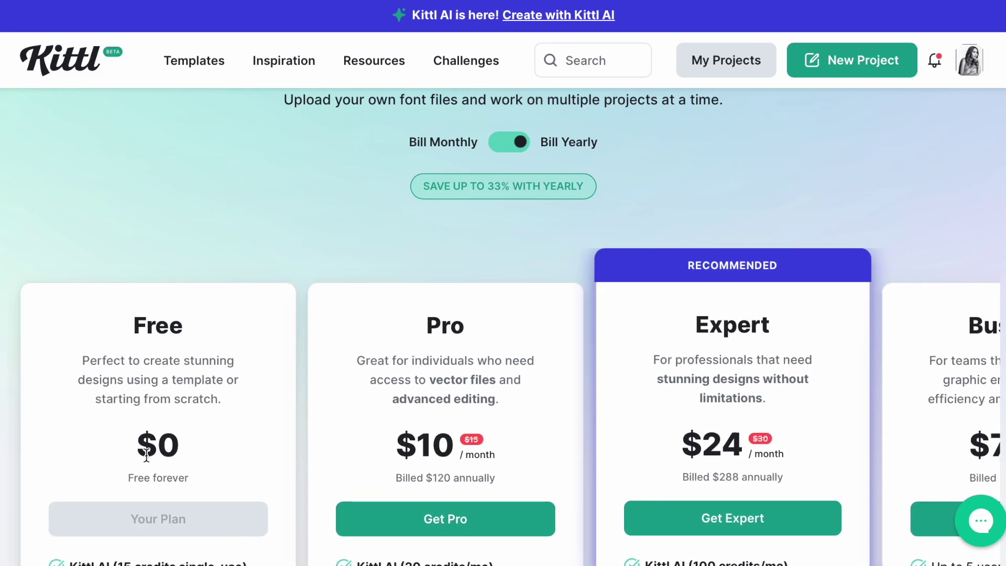
scroll(147, 453, down, 5)
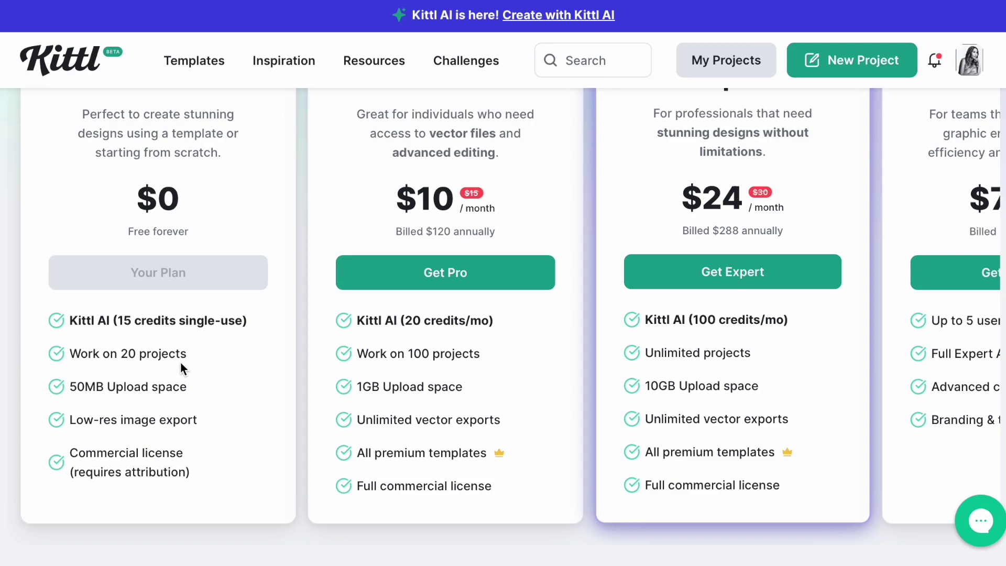
scroll(524, 346, up, 2)
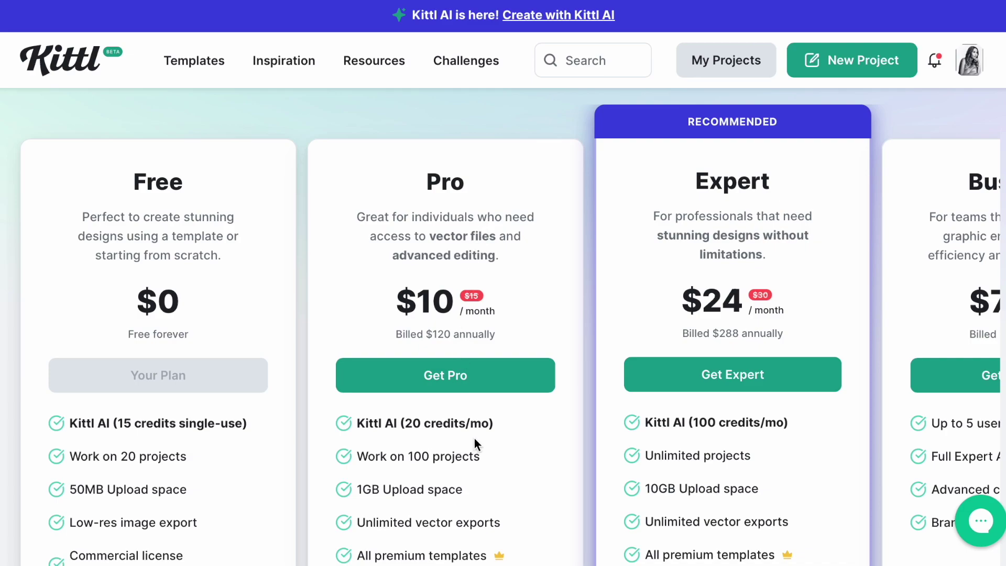
scroll(473, 438, right, 3)
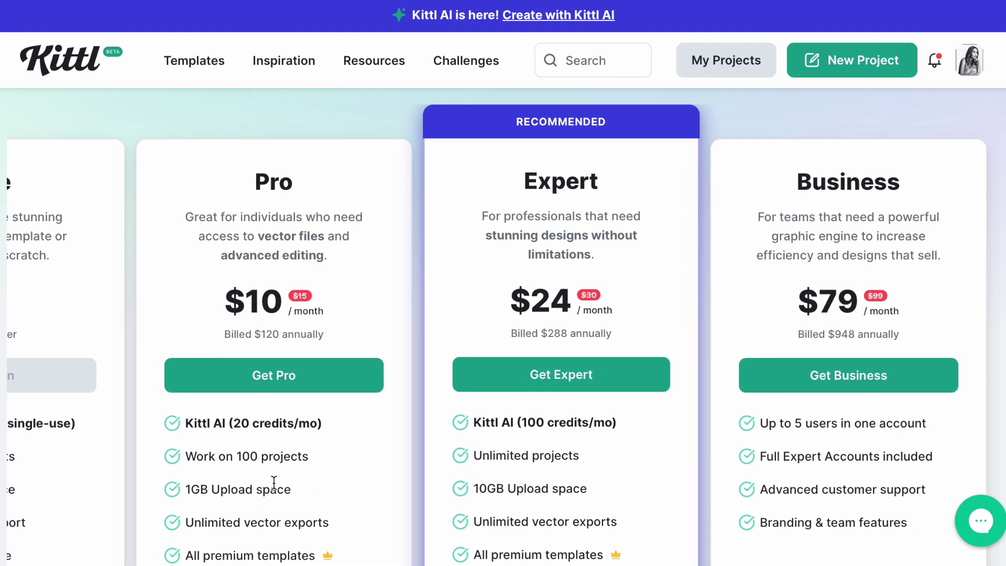
scroll(274, 482, down, 2)
scroll(273, 483, left, 3)
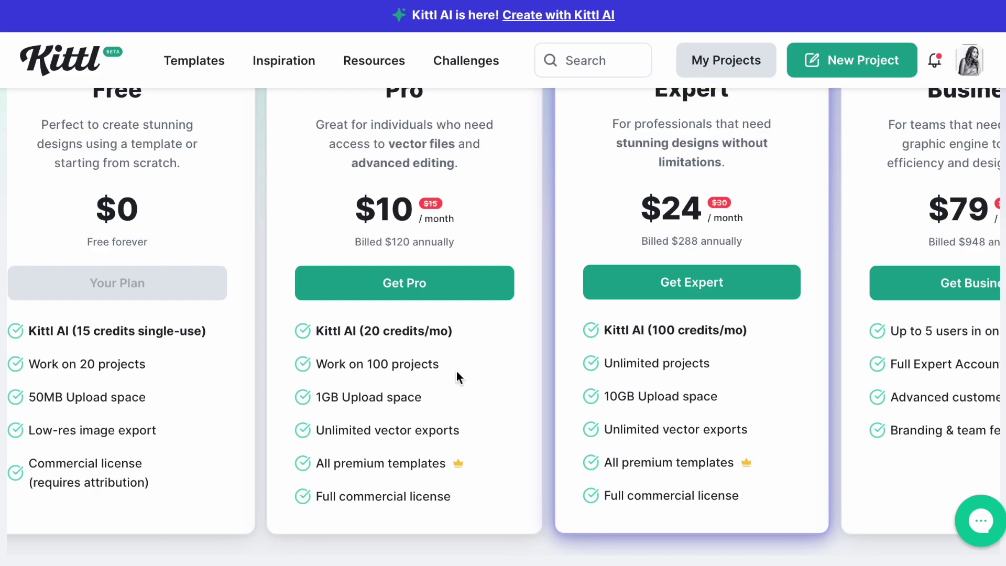
scroll(456, 372, up, 2)
scroll(728, 306, down, 1)
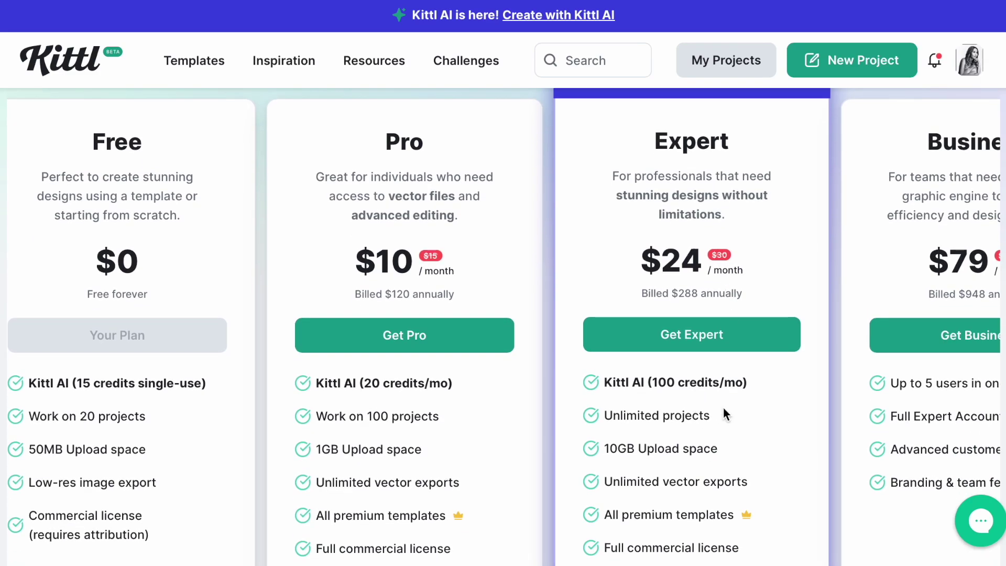
scroll(723, 408, right, 3)
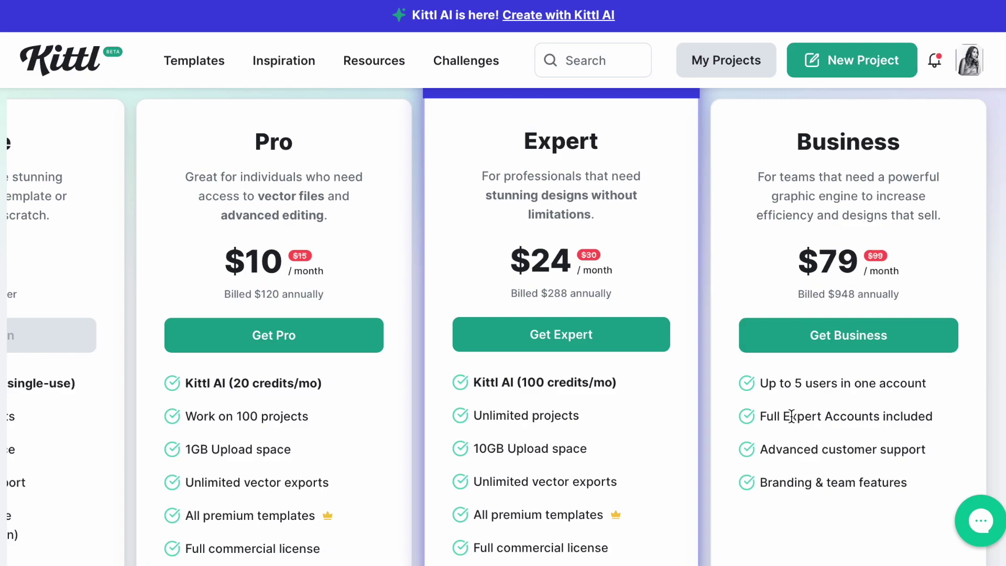
scroll(899, 410, down, 1)
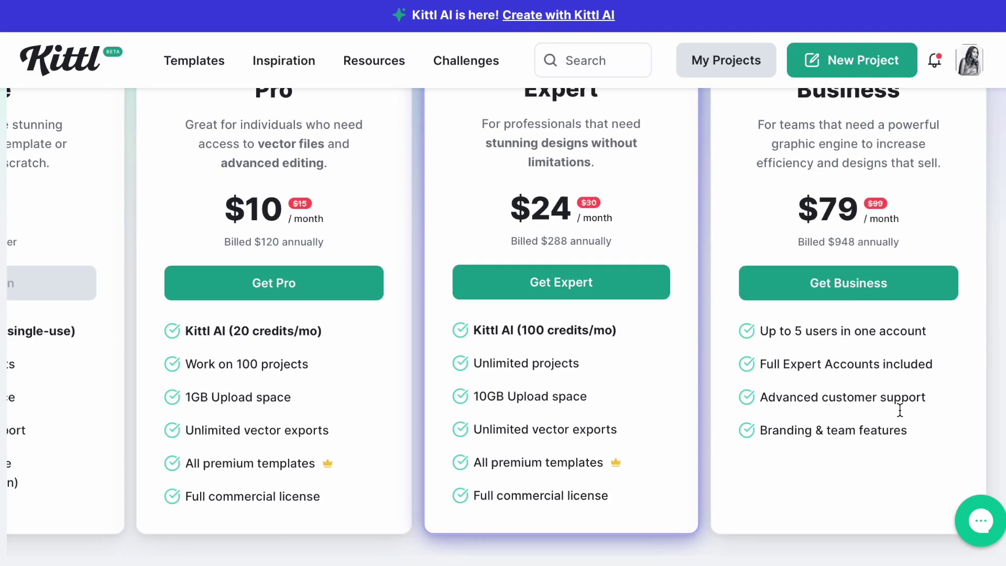
scroll(370, 356, left, 3)
scroll(371, 356, up, 2)
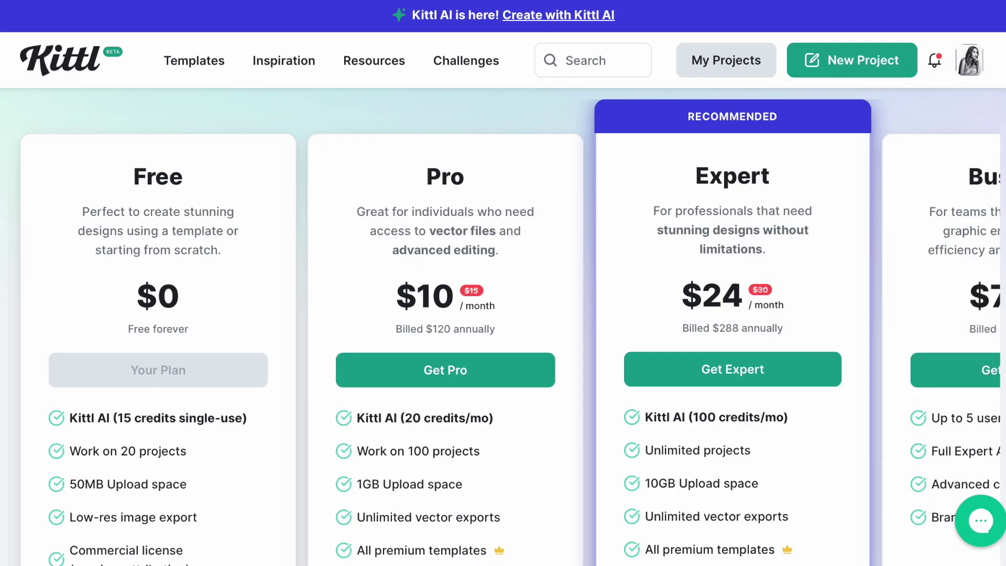
click(21, 78)
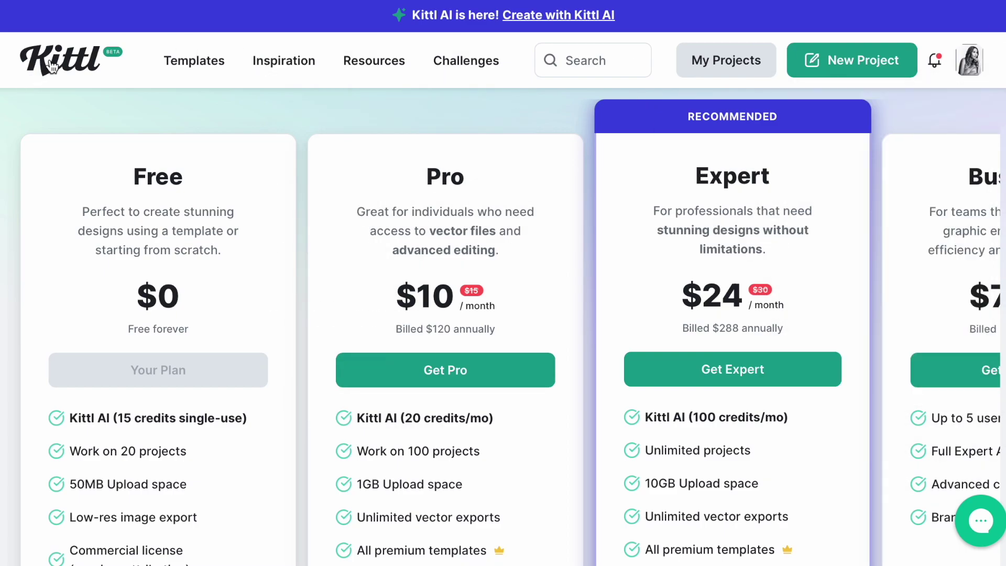